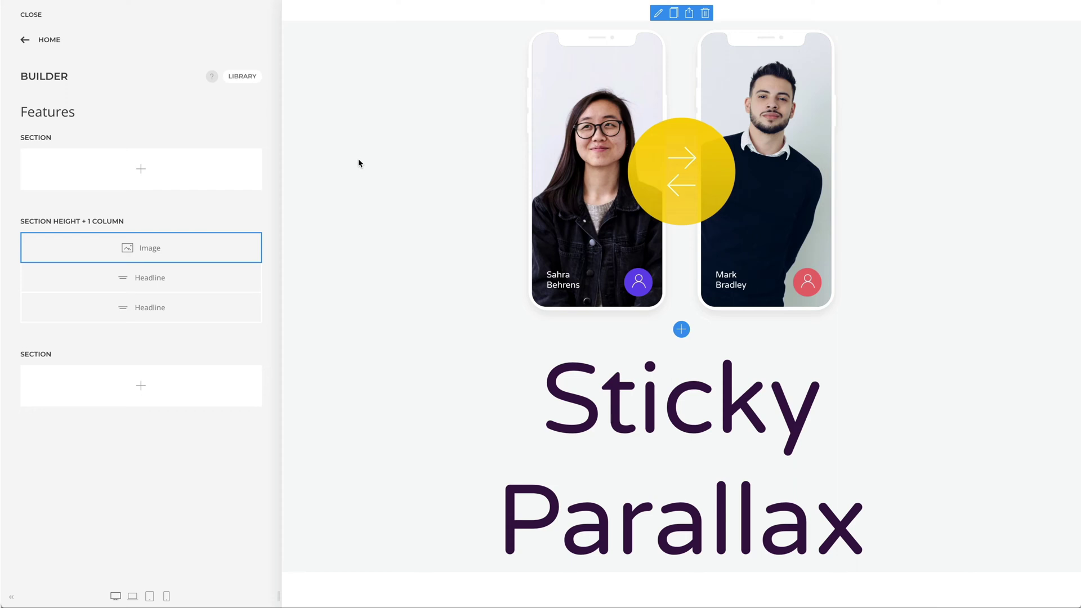
- Set the height of the section containing the image and headlines to 2 Viewports and check the page preview
{"action": "left_click", "coordinate": [135, 222]}
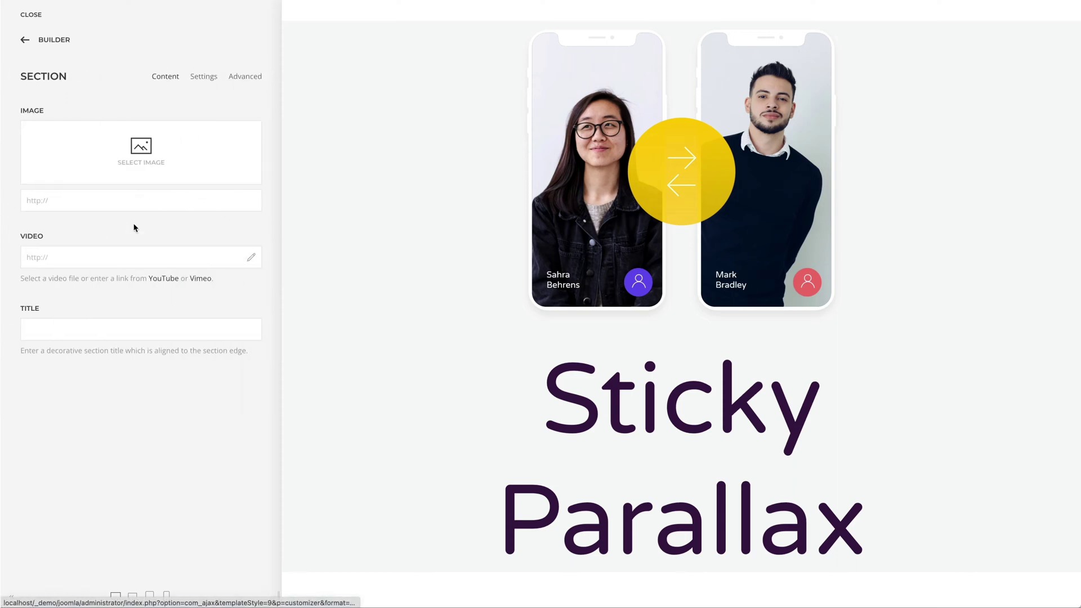
{"action": "left_click", "coordinate": [206, 79]}
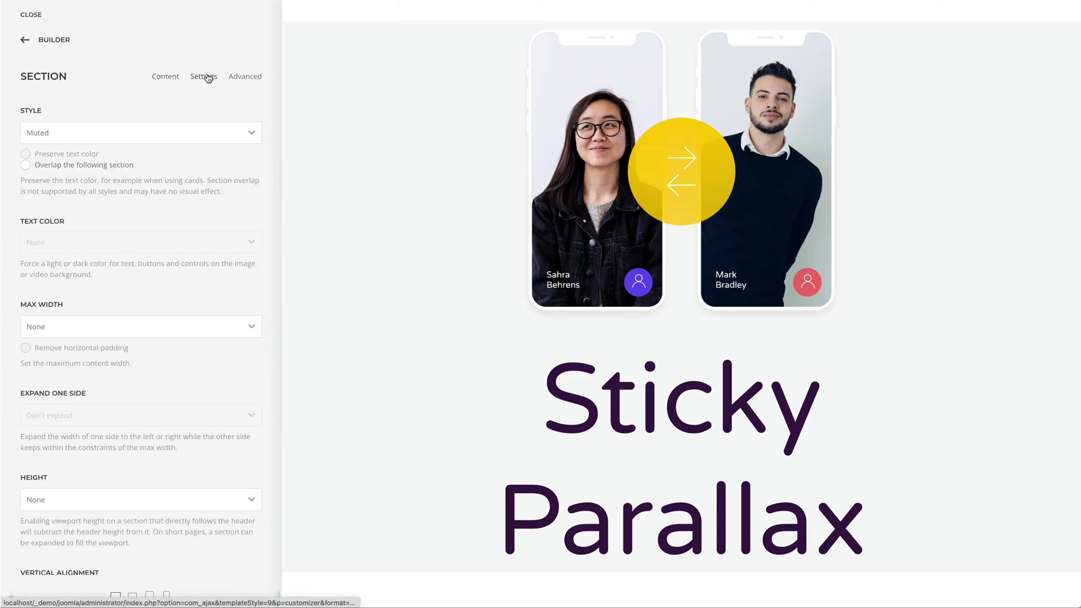
{"action": "left_click", "coordinate": [192, 498]}
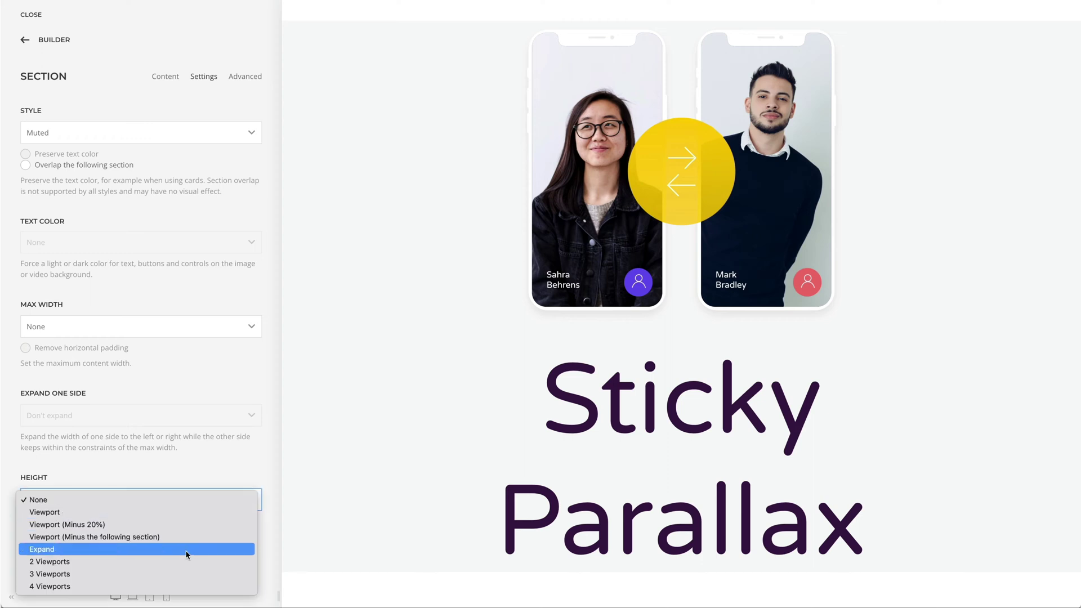
{"action": "left_click", "coordinate": [184, 562]}
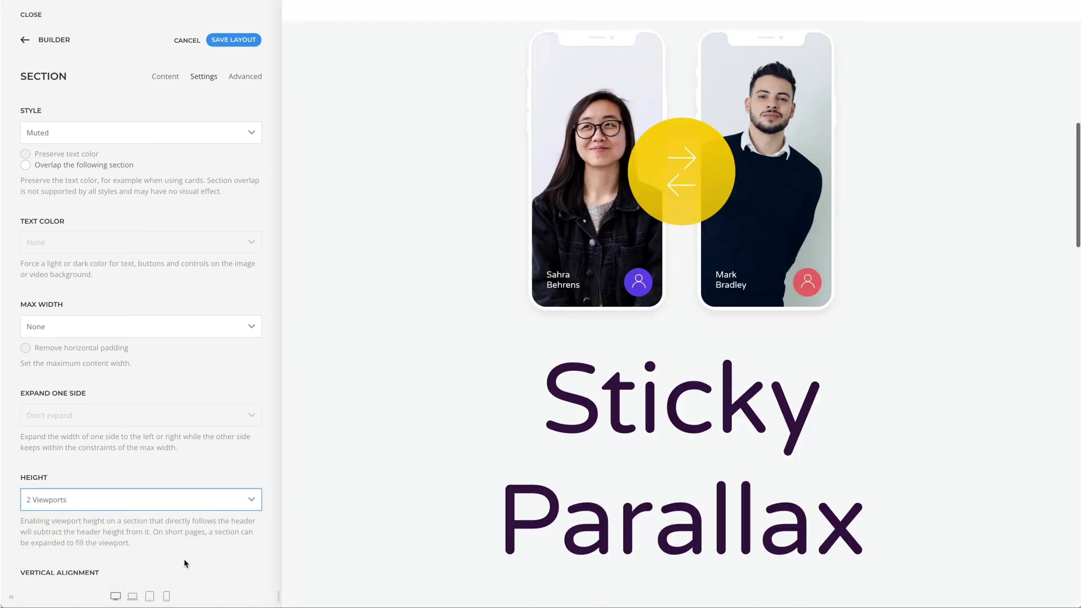
{"action": "scroll", "coordinate": [333, 534], "scroll_direction": "down", "scroll_amount": 5}
{"action": "scroll", "coordinate": [336, 536], "scroll_direction": "down", "scroll_amount": 5}
{"action": "scroll", "coordinate": [335, 536], "scroll_direction": "up", "scroll_amount": 8}
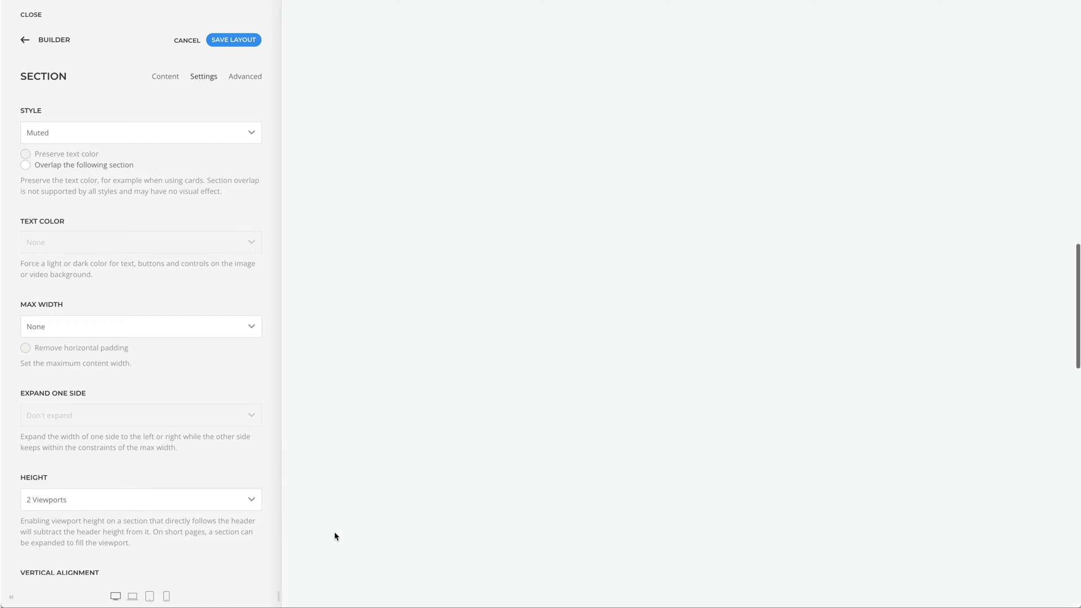
{"action": "scroll", "coordinate": [335, 535], "scroll_direction": "up", "scroll_amount": 2}
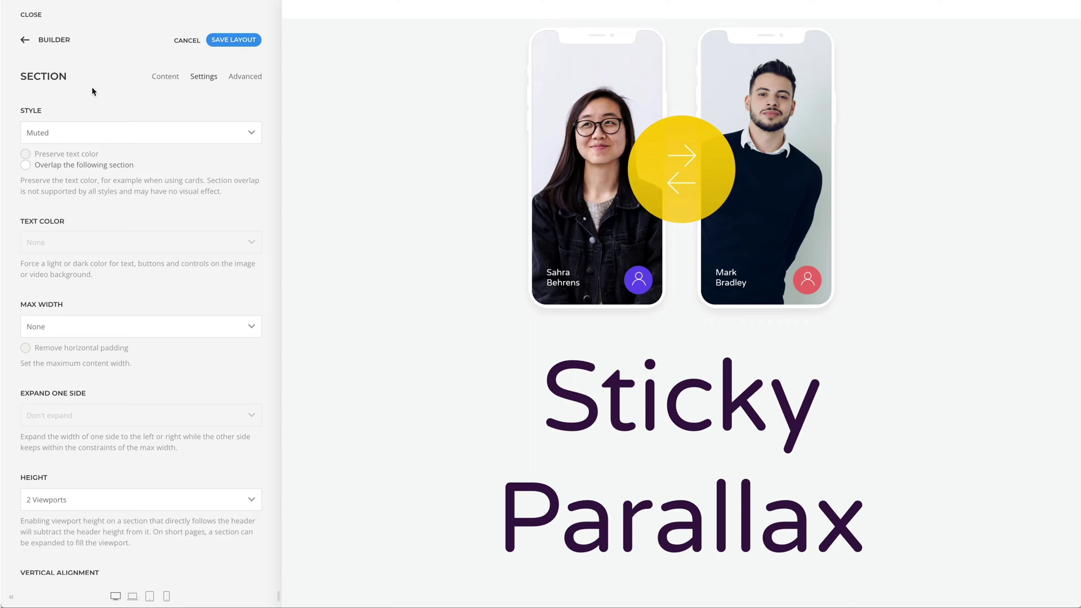
{"action": "left_click", "coordinate": [62, 40]}
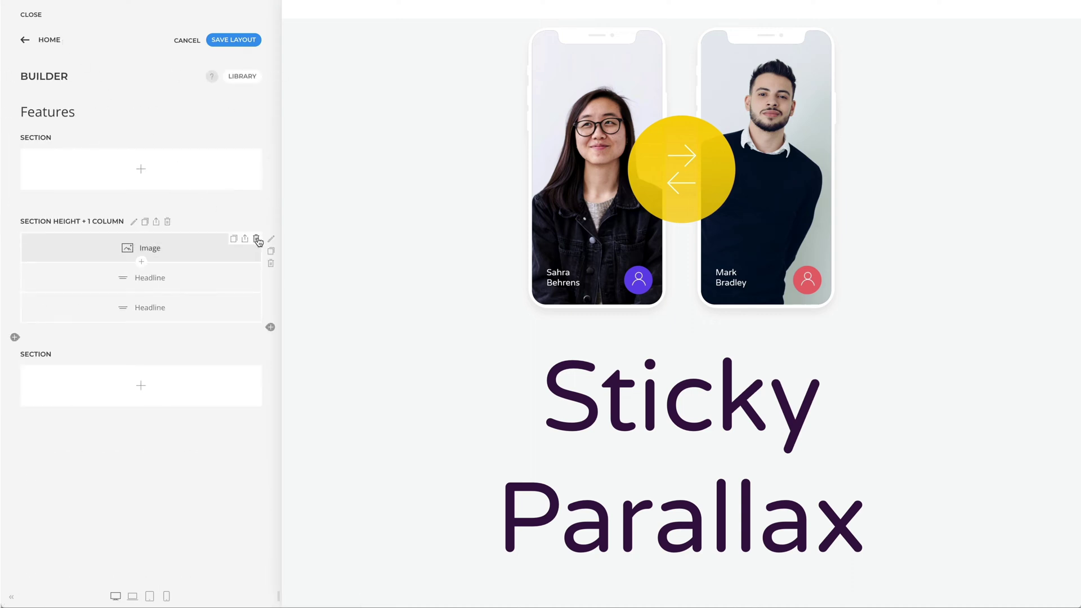
- Set the height of the row holding the image and headlines to Viewport
{"action": "left_click", "coordinate": [271, 241]}
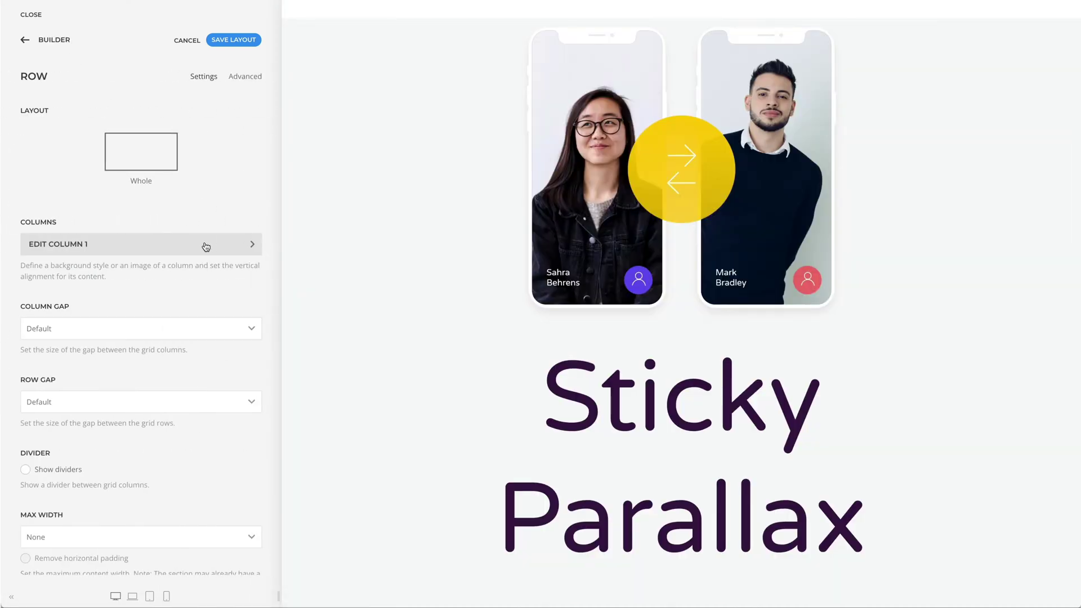
{"action": "scroll", "coordinate": [204, 245], "scroll_direction": "down", "scroll_amount": 1}
{"action": "scroll", "coordinate": [203, 246], "scroll_direction": "down", "scroll_amount": 3}
{"action": "left_click", "coordinate": [208, 458]}
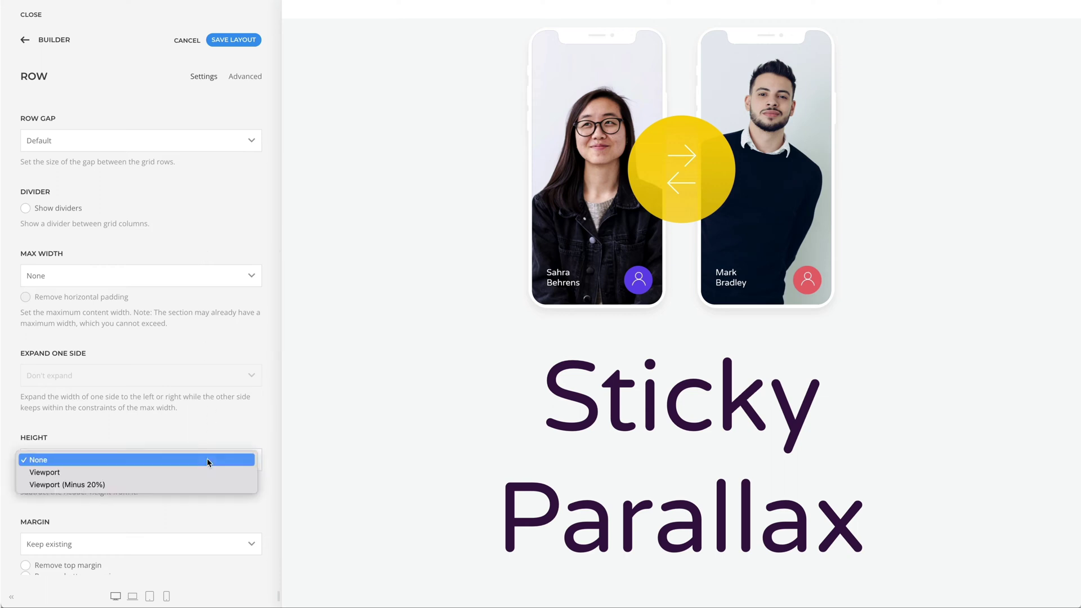
{"action": "left_click", "coordinate": [210, 473]}
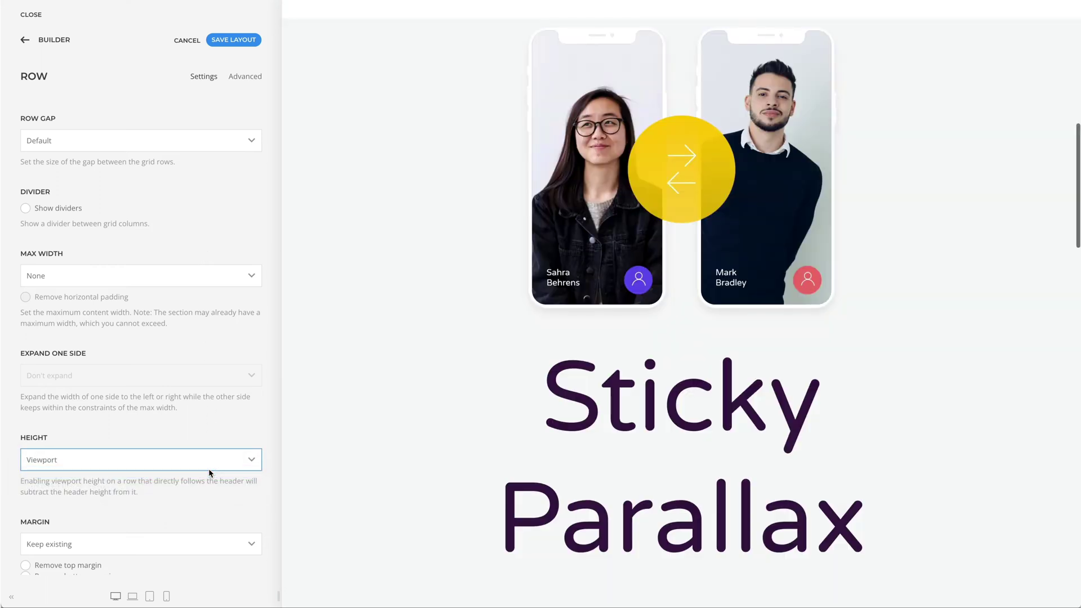
- Set the vertical alignment of the row's column 1 to Middle
{"action": "scroll", "coordinate": [205, 358], "scroll_direction": "up", "scroll_amount": 5}
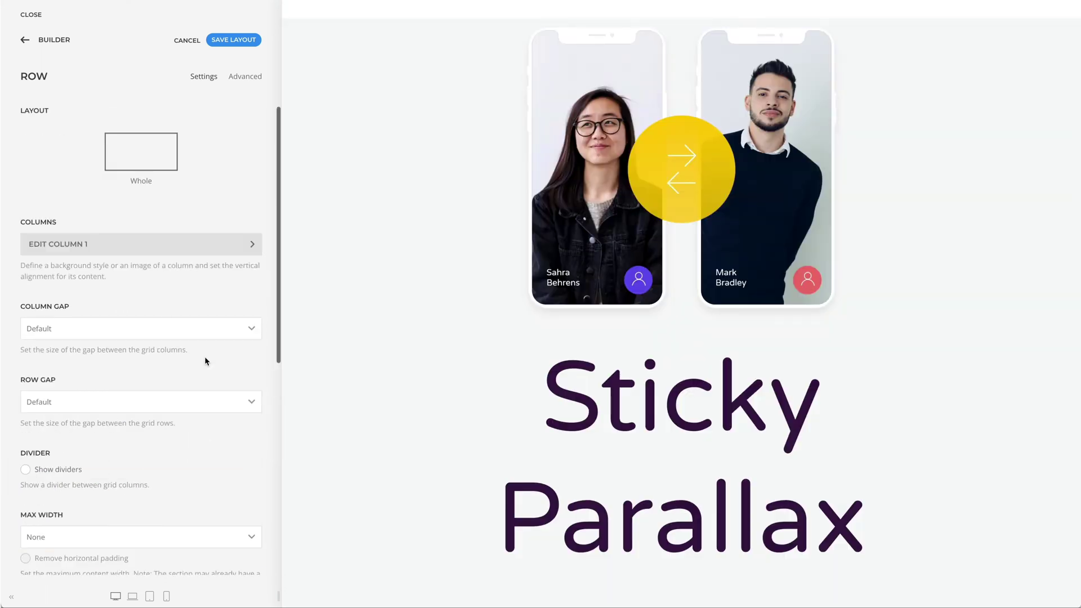
{"action": "left_click", "coordinate": [222, 244]}
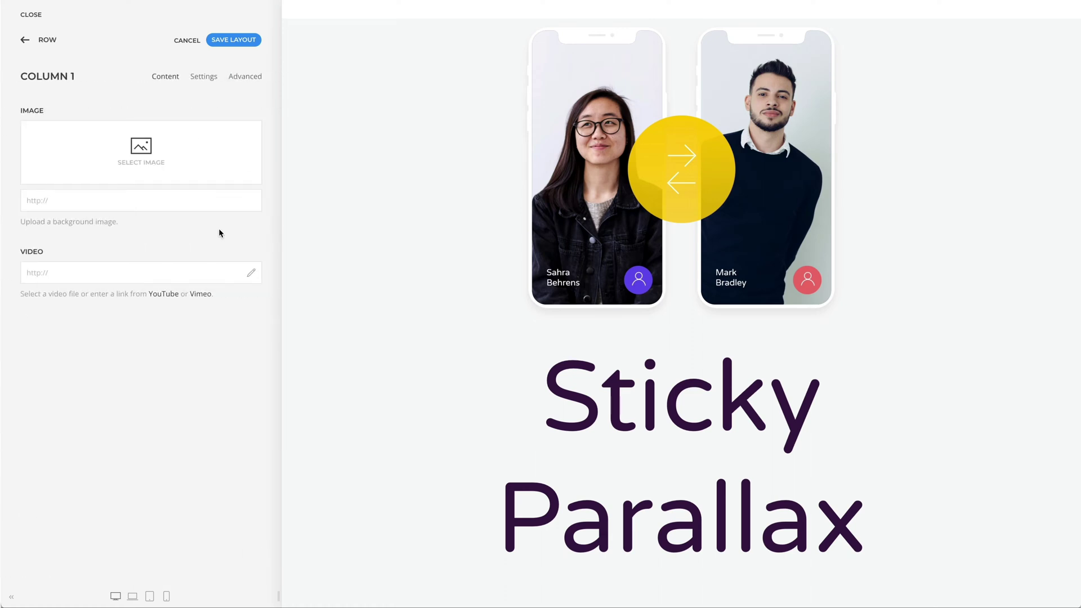
{"action": "left_click", "coordinate": [201, 82]}
{"action": "left_click", "coordinate": [203, 134]}
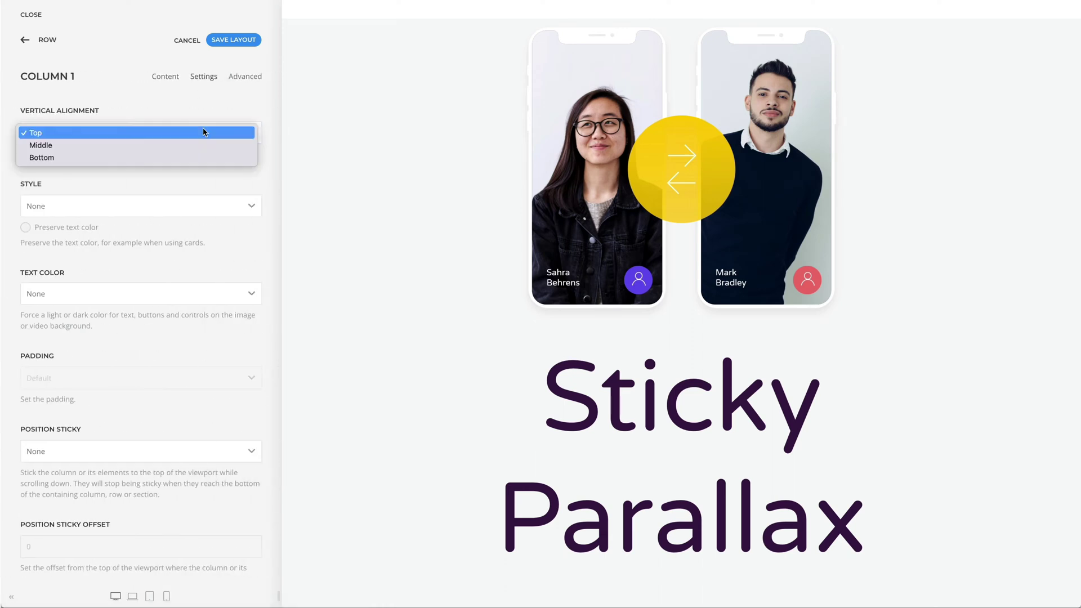
{"action": "left_click", "coordinate": [205, 145]}
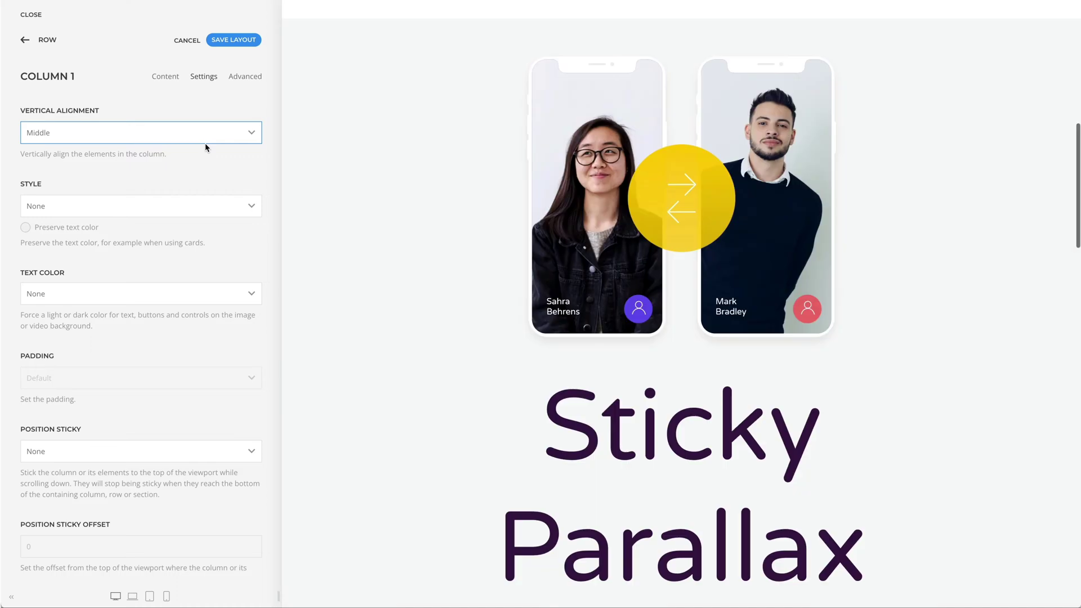
- Make column 1 sticky with the Column within Section option, check it in the preview, and return to the builder
{"action": "left_click", "coordinate": [204, 451]}
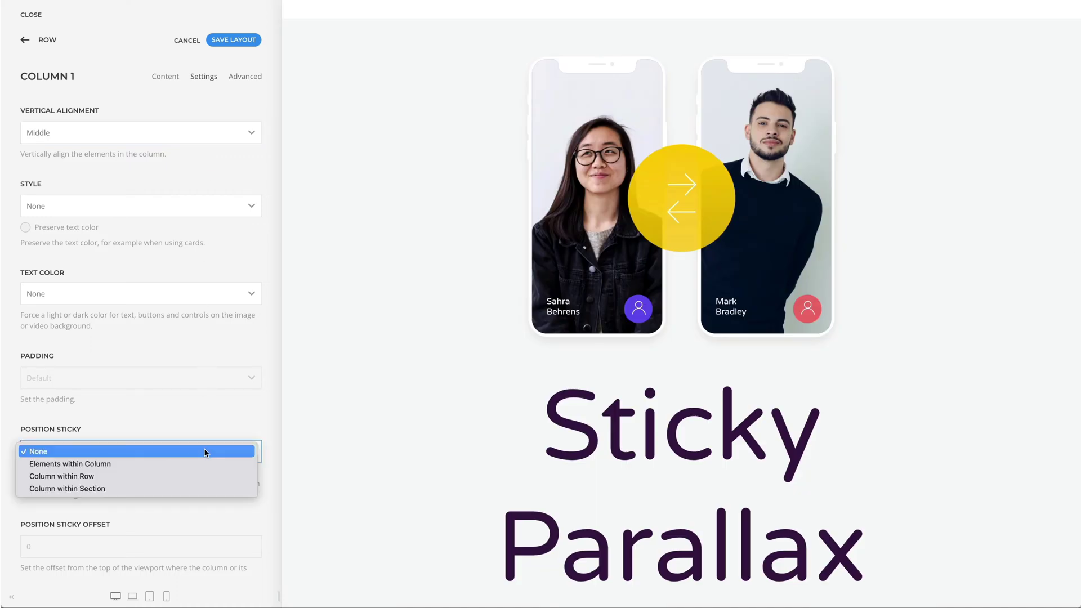
{"action": "left_click", "coordinate": [205, 489]}
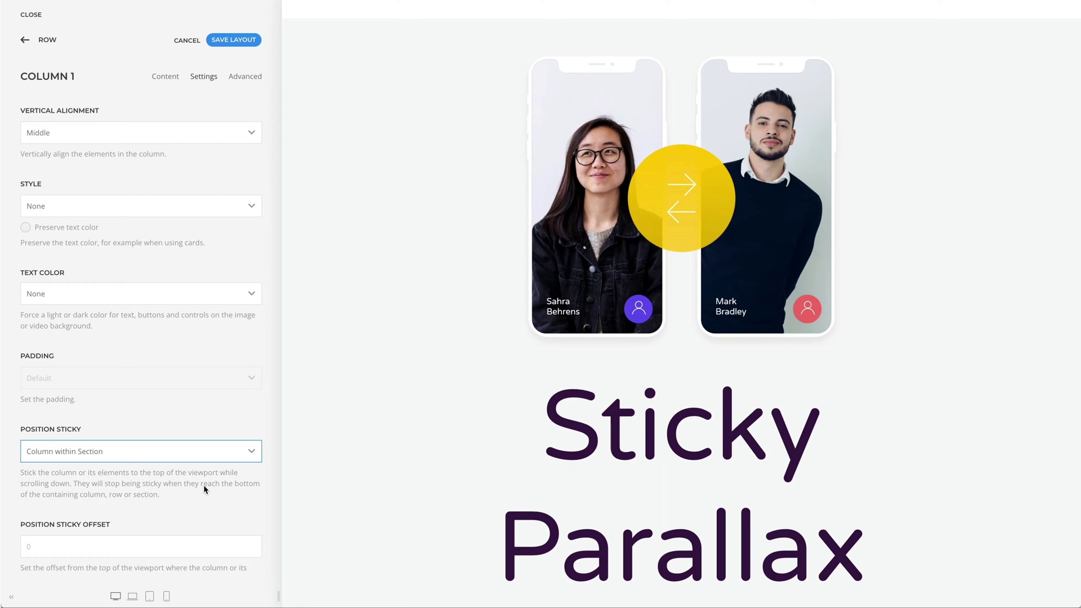
{"action": "scroll", "coordinate": [376, 398], "scroll_direction": "down", "scroll_amount": 1}
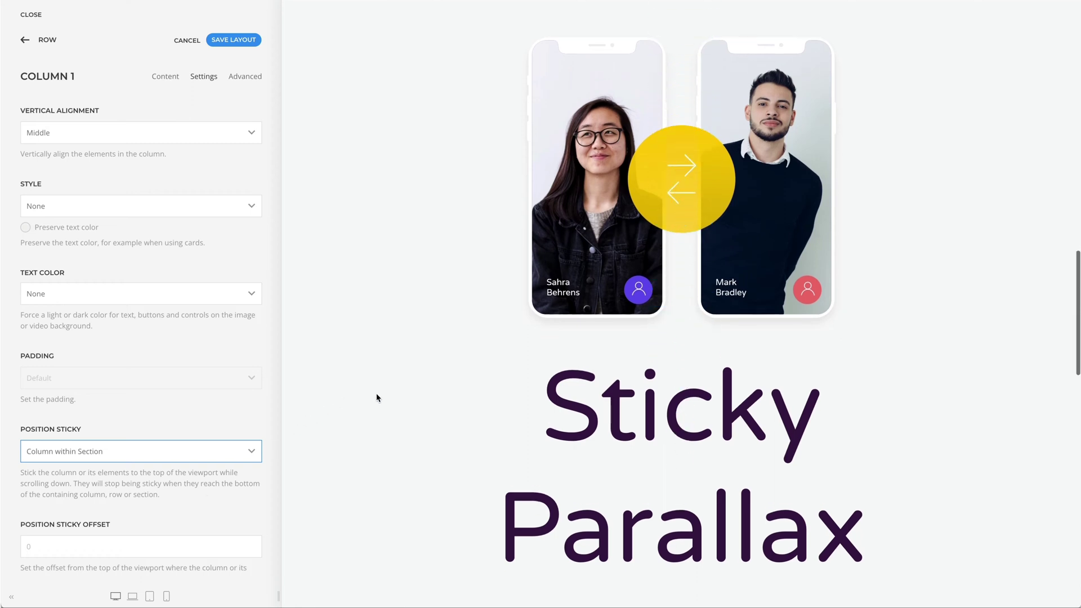
{"action": "scroll", "coordinate": [376, 398], "scroll_direction": "down", "scroll_amount": 5}
{"action": "scroll", "coordinate": [376, 397], "scroll_direction": "up", "scroll_amount": 3}
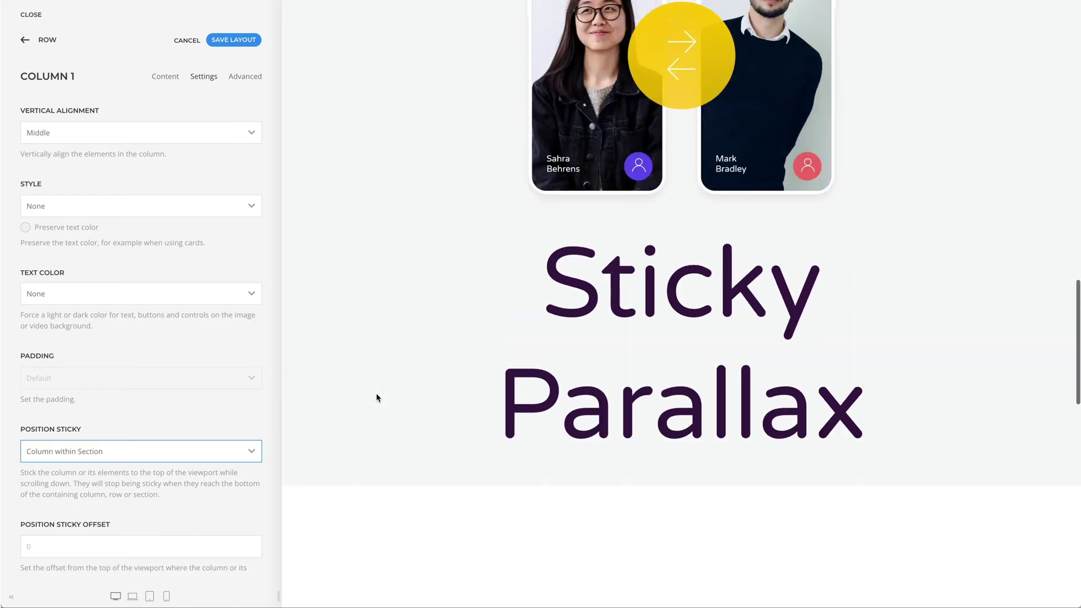
{"action": "scroll", "coordinate": [377, 397], "scroll_direction": "up", "scroll_amount": 3}
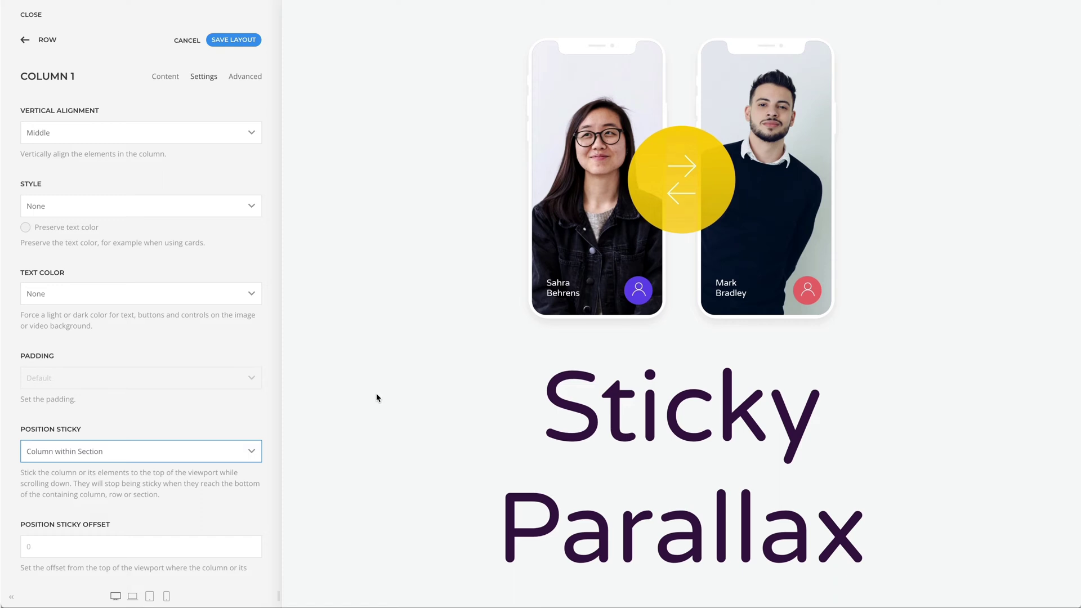
{"action": "left_click", "coordinate": [40, 45]}
{"action": "left_click", "coordinate": [40, 43]}
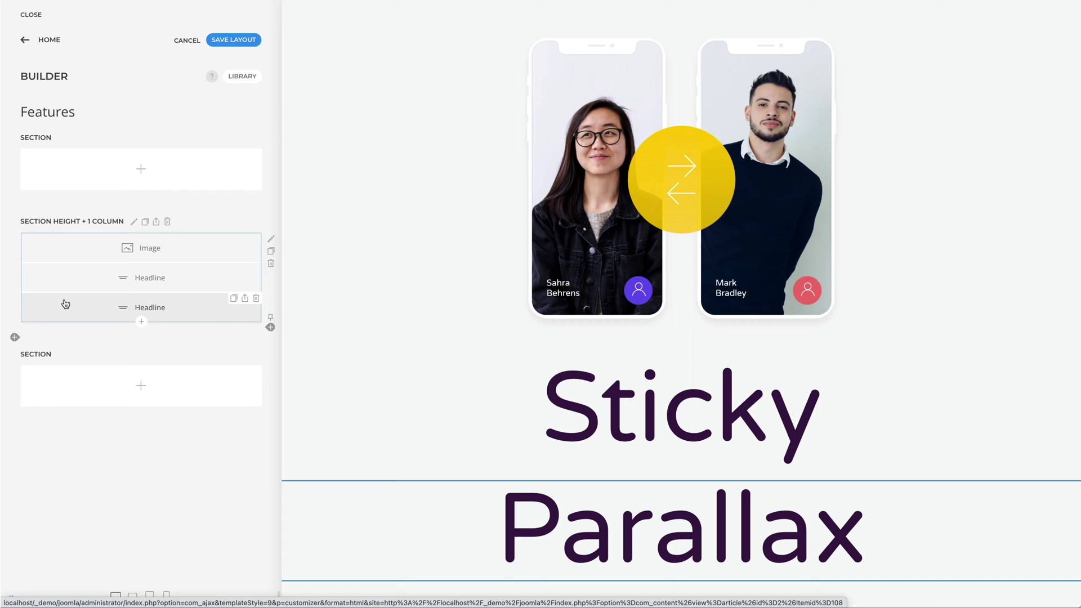
- Set the position of the "Sticky" headline to Absolute and return to the builder
{"action": "left_click", "coordinate": [63, 278]}
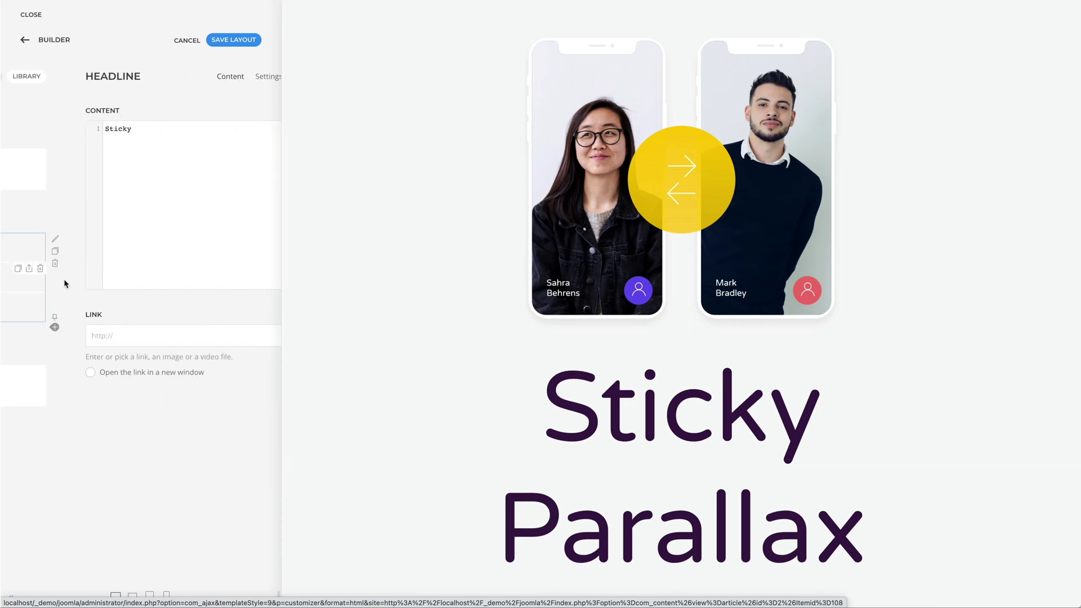
{"action": "left_click", "coordinate": [201, 79]}
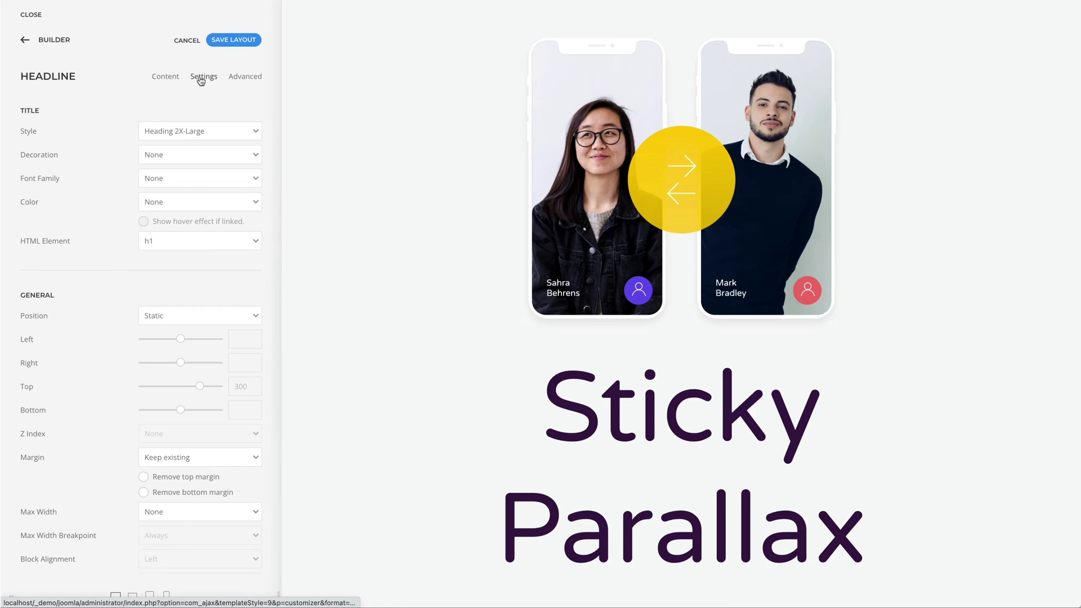
{"action": "left_click", "coordinate": [188, 313]}
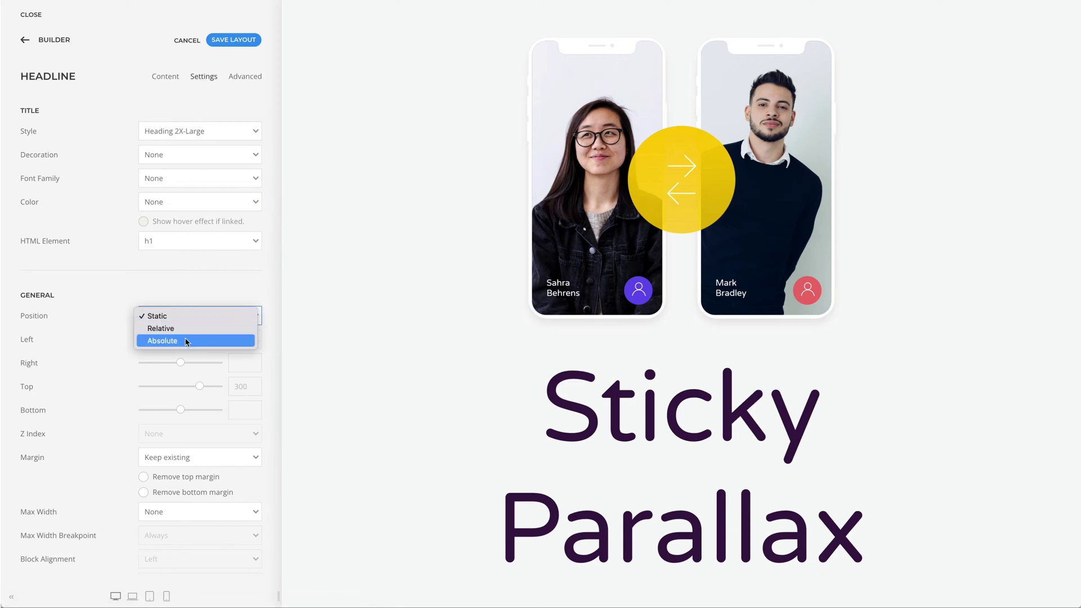
{"action": "left_click", "coordinate": [187, 340]}
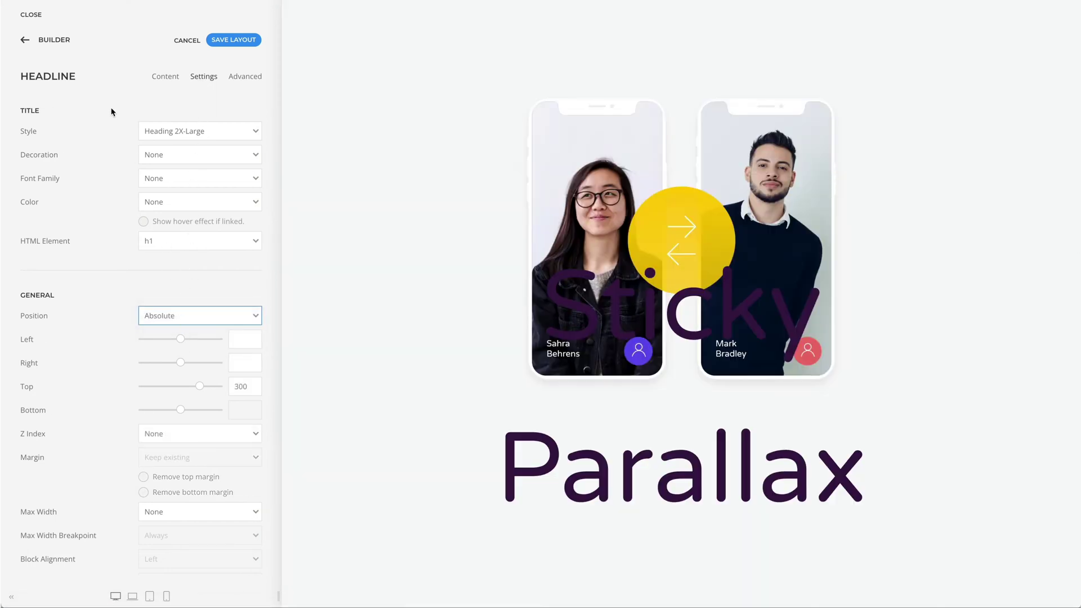
{"action": "left_click", "coordinate": [62, 42]}
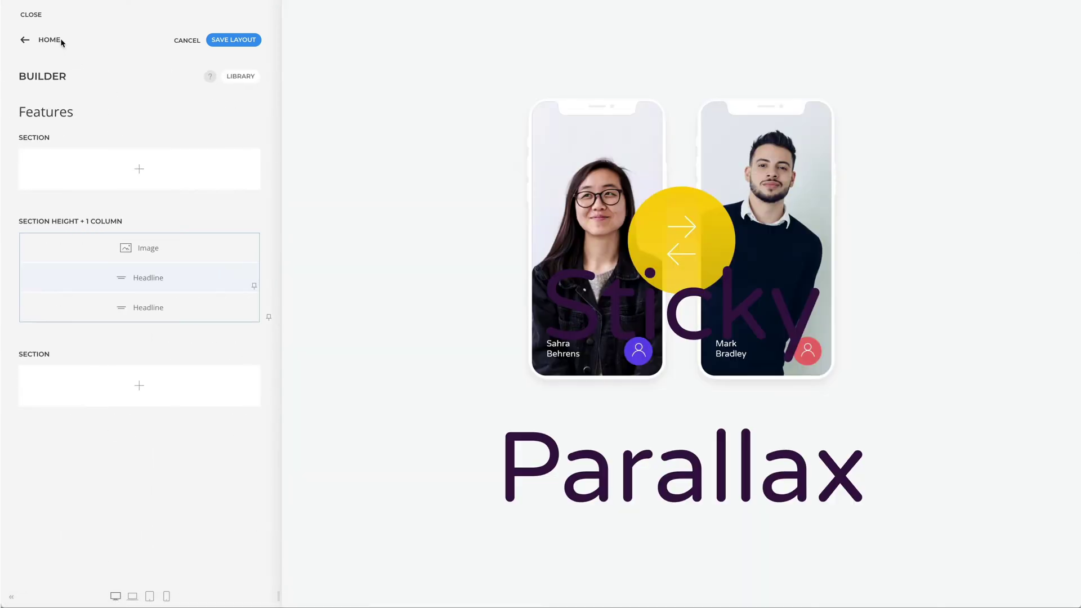
- Set the position of the "Parallax" headline to Absolute and return to the builder
{"action": "left_click", "coordinate": [79, 306]}
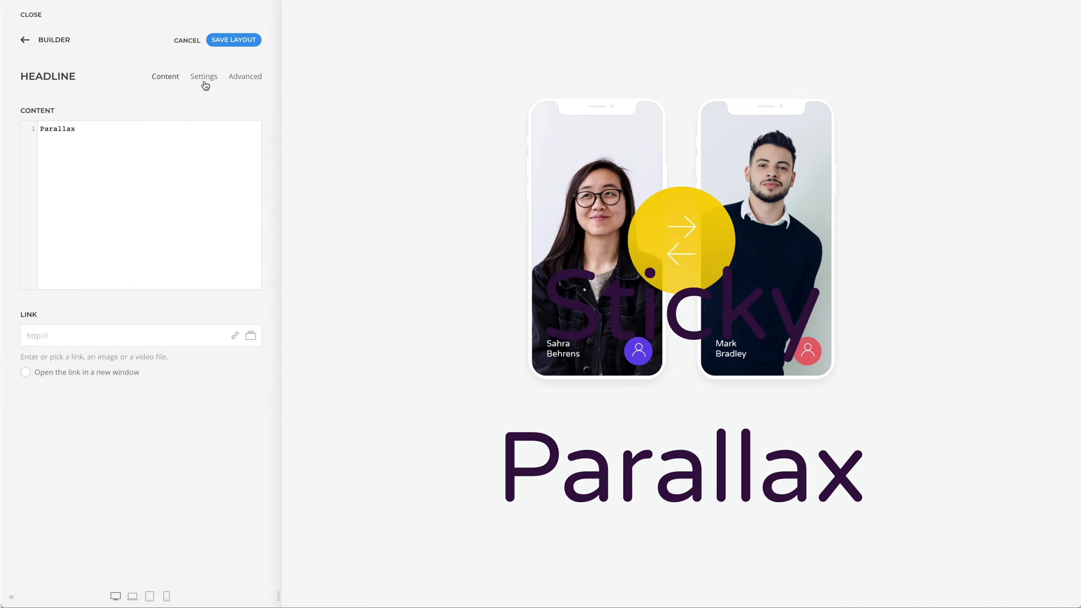
{"action": "left_click", "coordinate": [205, 84]}
{"action": "left_click", "coordinate": [189, 315]}
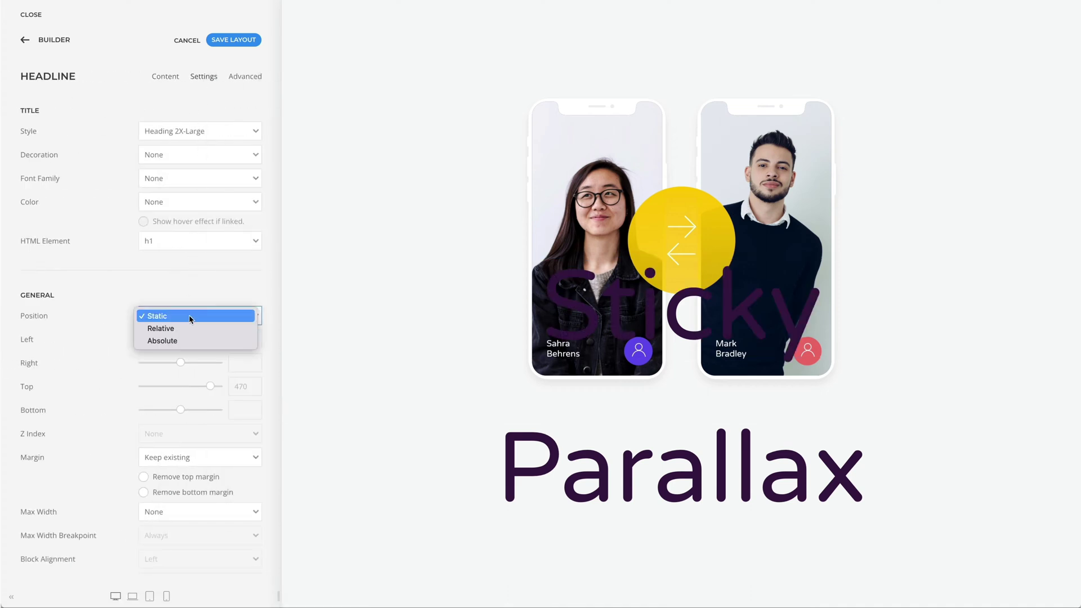
{"action": "left_click", "coordinate": [188, 339]}
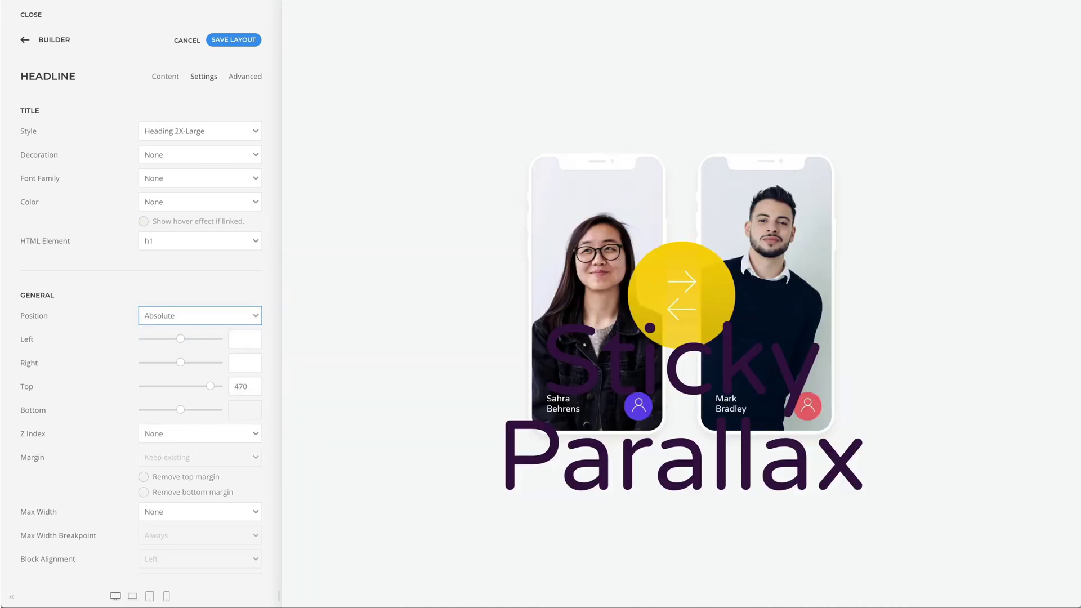
{"action": "left_click", "coordinate": [57, 44]}
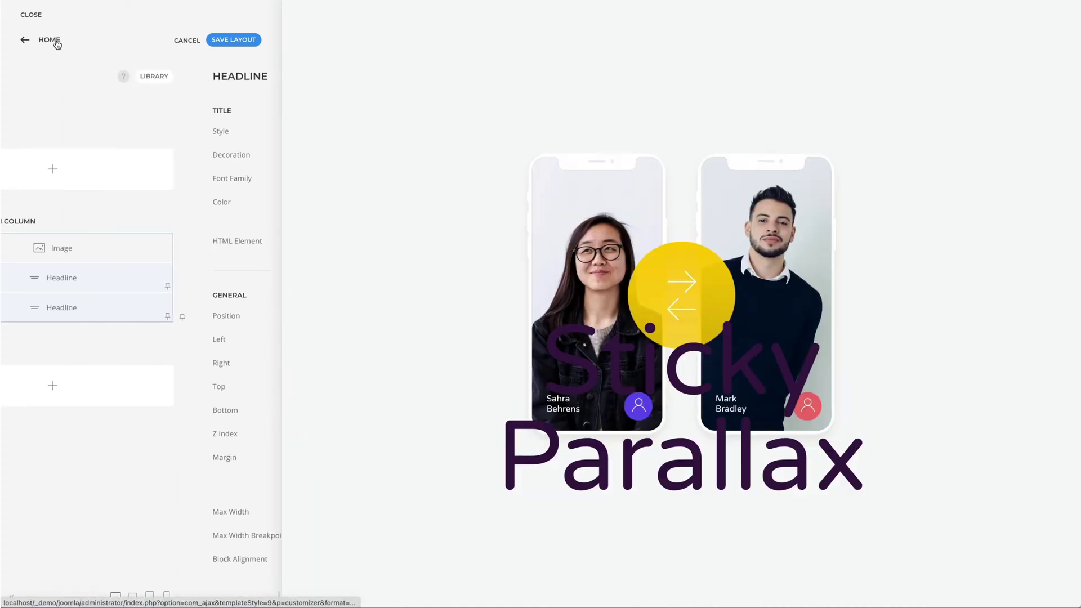
- Set the animation of the image element to Parallax and open its parallax settings
{"action": "left_click", "coordinate": [84, 253]}
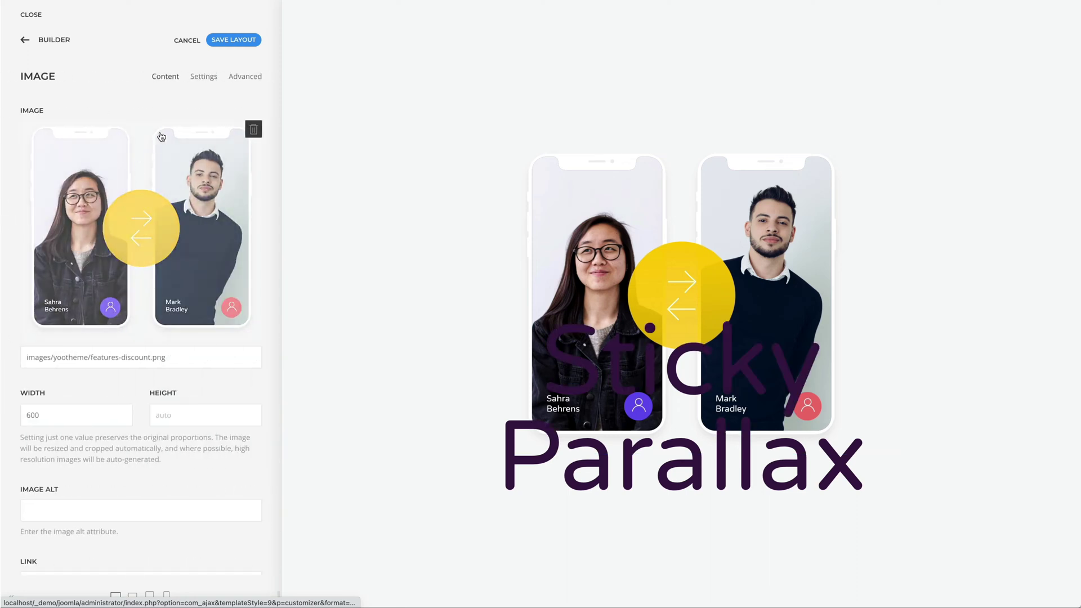
{"action": "left_click", "coordinate": [204, 83]}
{"action": "scroll", "coordinate": [195, 314], "scroll_direction": "down", "scroll_amount": 5}
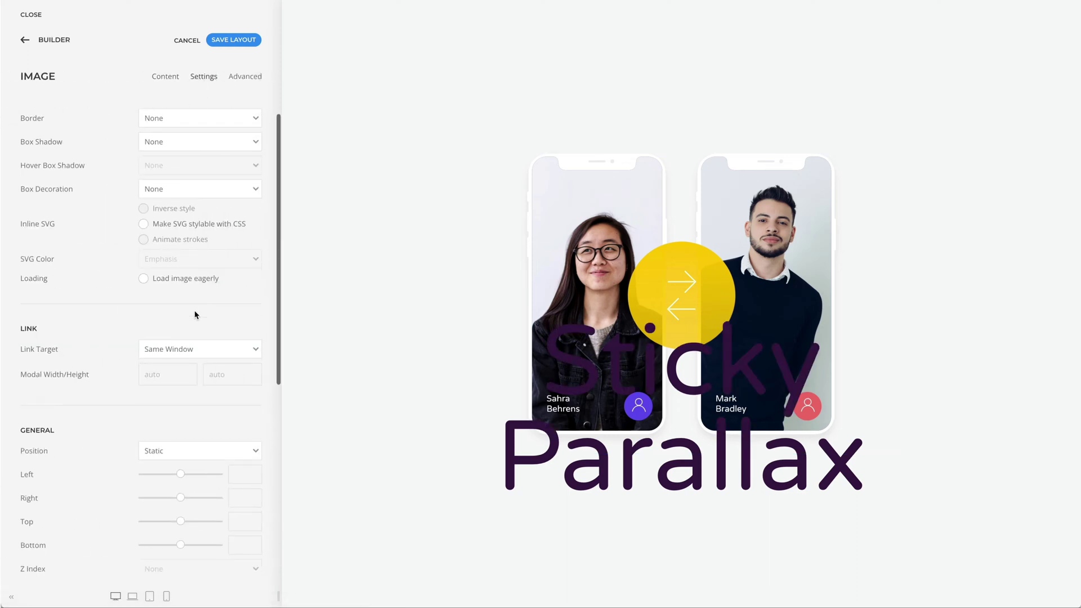
{"action": "scroll", "coordinate": [195, 313], "scroll_direction": "down", "scroll_amount": 3}
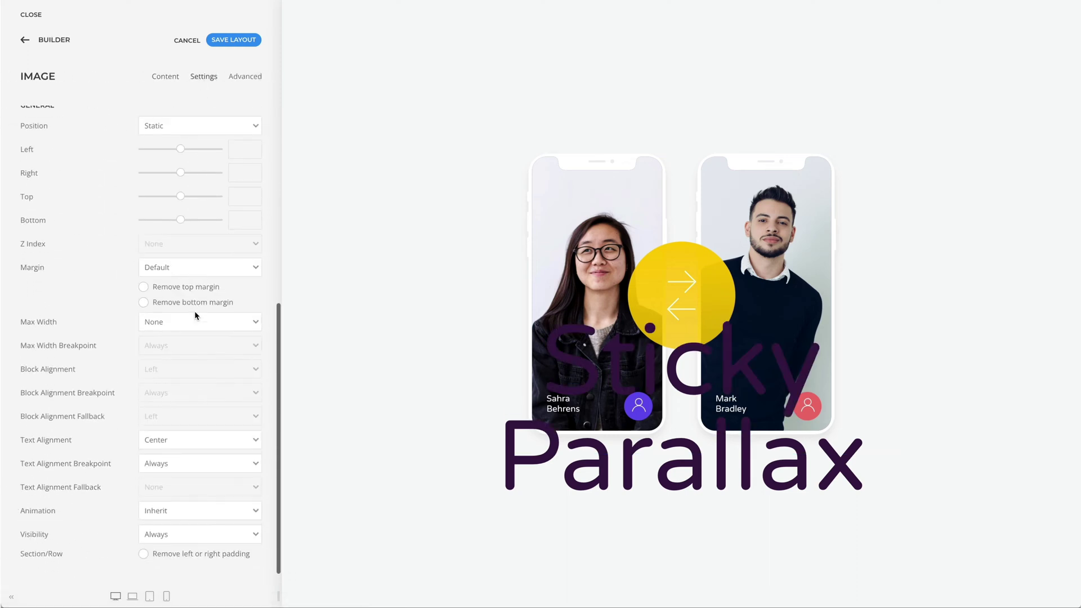
{"action": "left_click", "coordinate": [180, 512]}
{"action": "scroll", "coordinate": [179, 518], "scroll_direction": "down", "scroll_amount": 2}
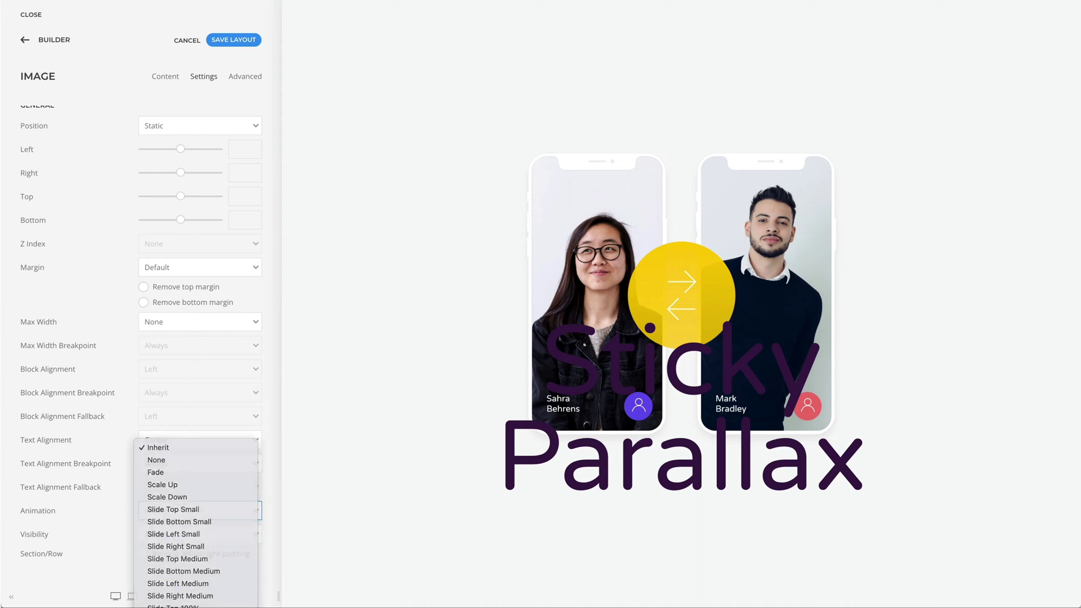
{"action": "left_click", "coordinate": [174, 597]}
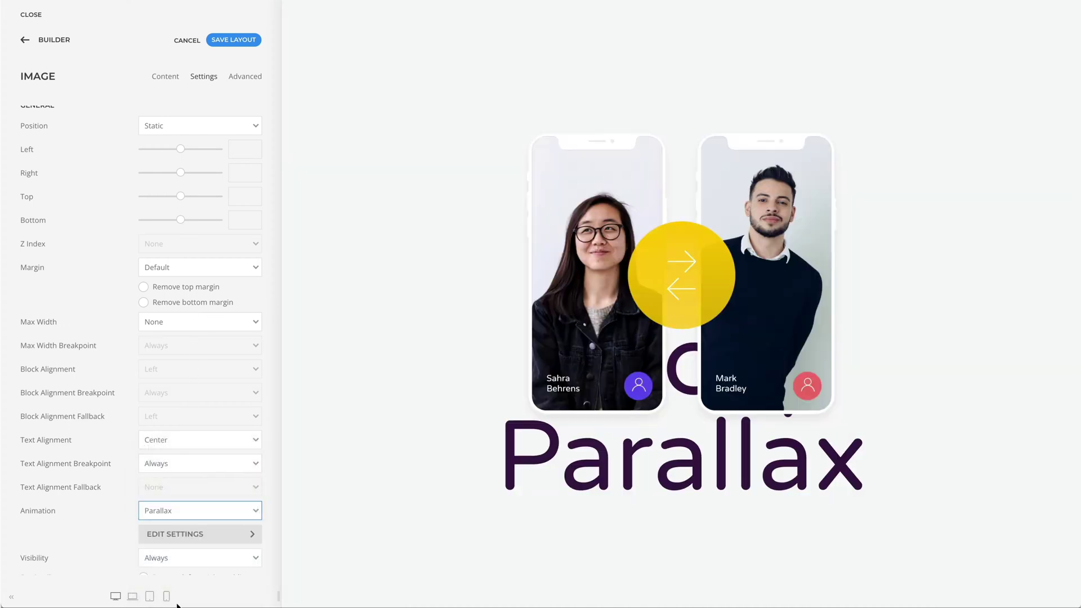
{"action": "left_click", "coordinate": [188, 544]}
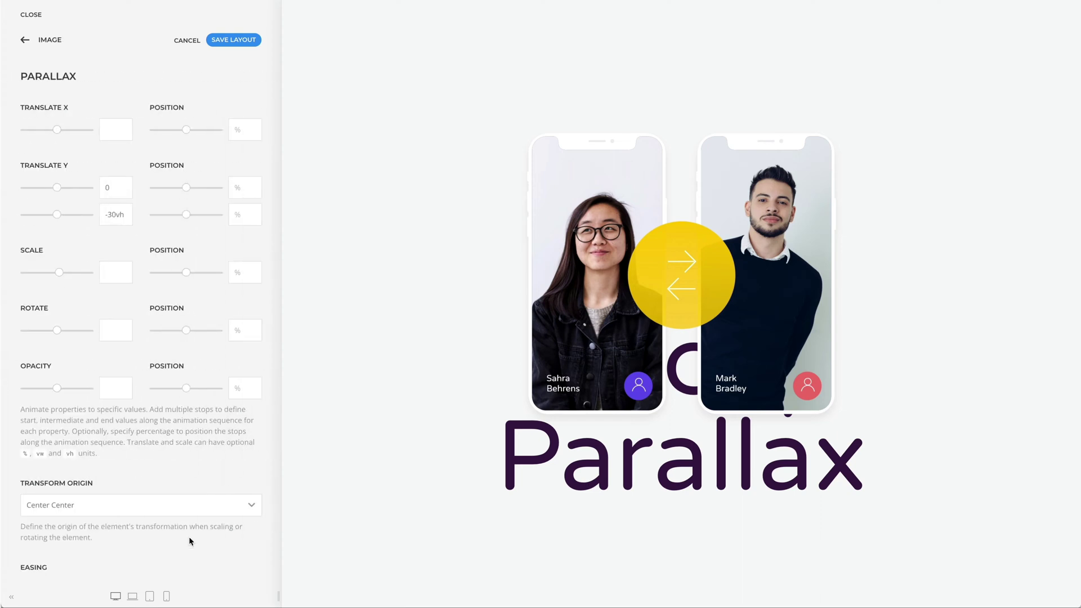
- Review the image's parallax target, Section, and check how the image moves through the section in the preview
{"action": "scroll", "coordinate": [190, 541], "scroll_direction": "down", "scroll_amount": 6}
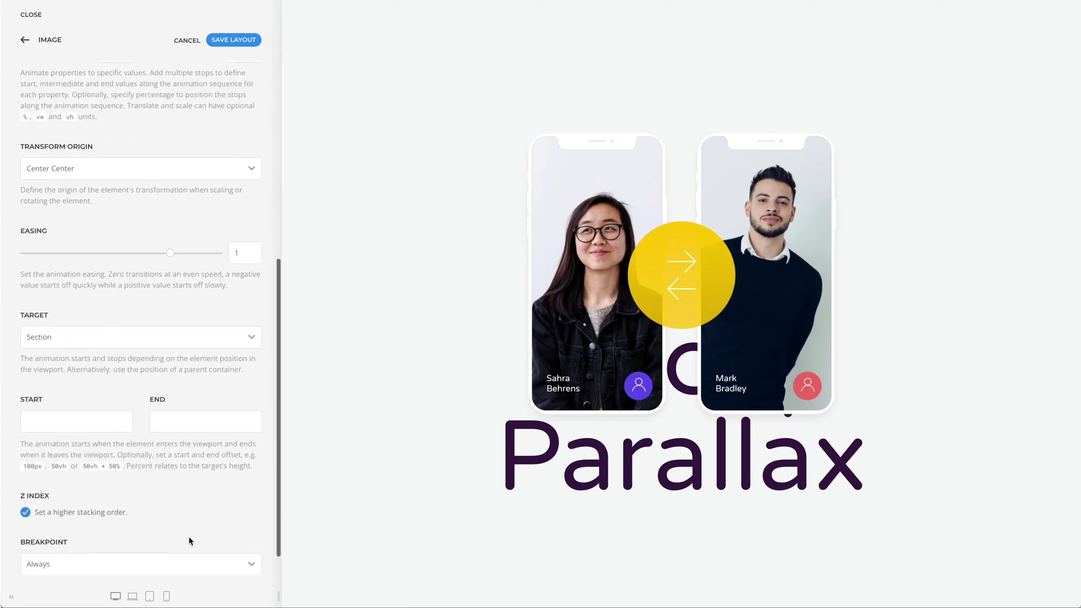
{"action": "left_click", "coordinate": [212, 342]}
{"action": "left_click", "coordinate": [212, 340]}
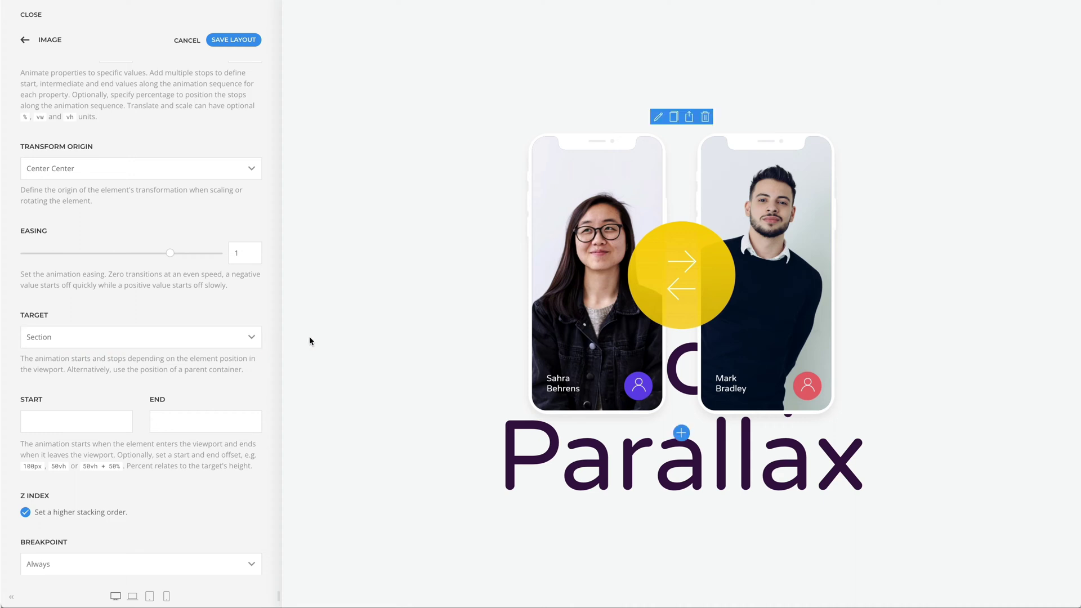
{"action": "scroll", "coordinate": [309, 338], "scroll_direction": "up", "scroll_amount": 5}
{"action": "scroll", "coordinate": [309, 341], "scroll_direction": "up", "scroll_amount": 5}
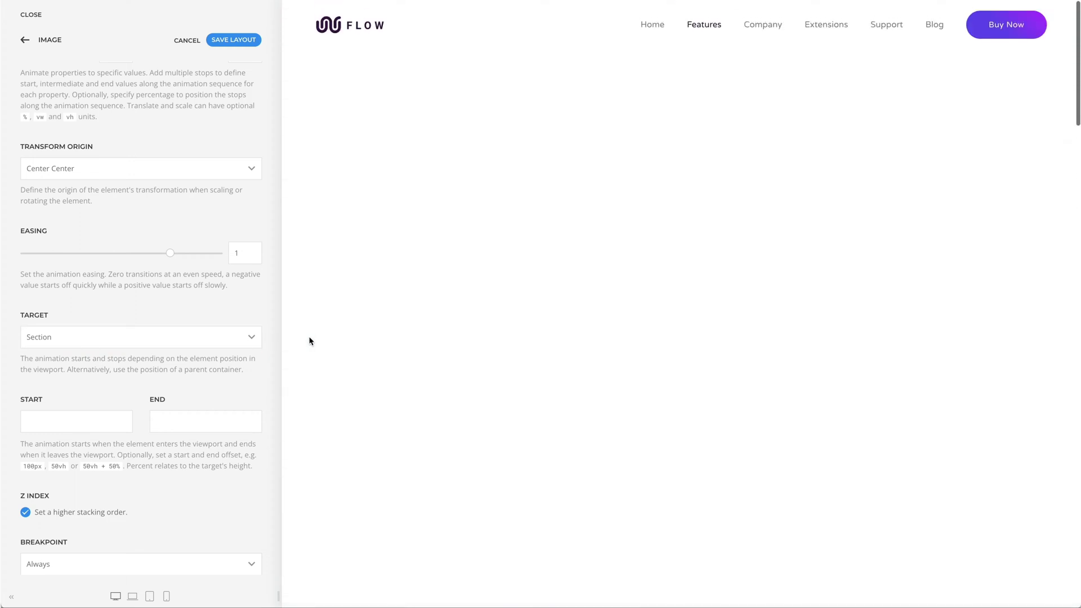
{"action": "scroll", "coordinate": [309, 340], "scroll_direction": "down", "scroll_amount": 10}
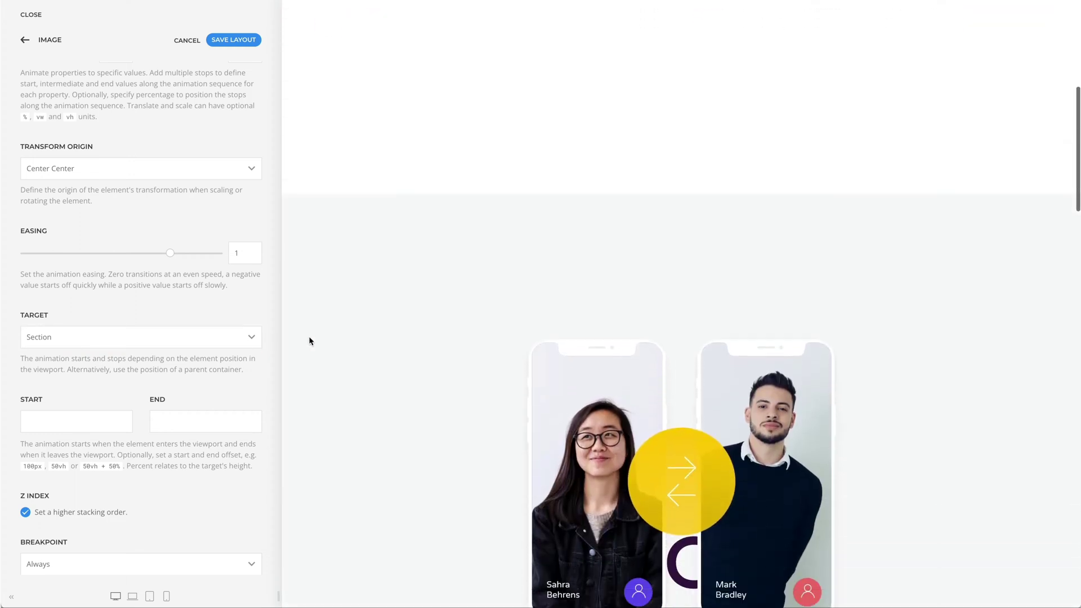
{"action": "scroll", "coordinate": [309, 340], "scroll_direction": "down", "scroll_amount": 5}
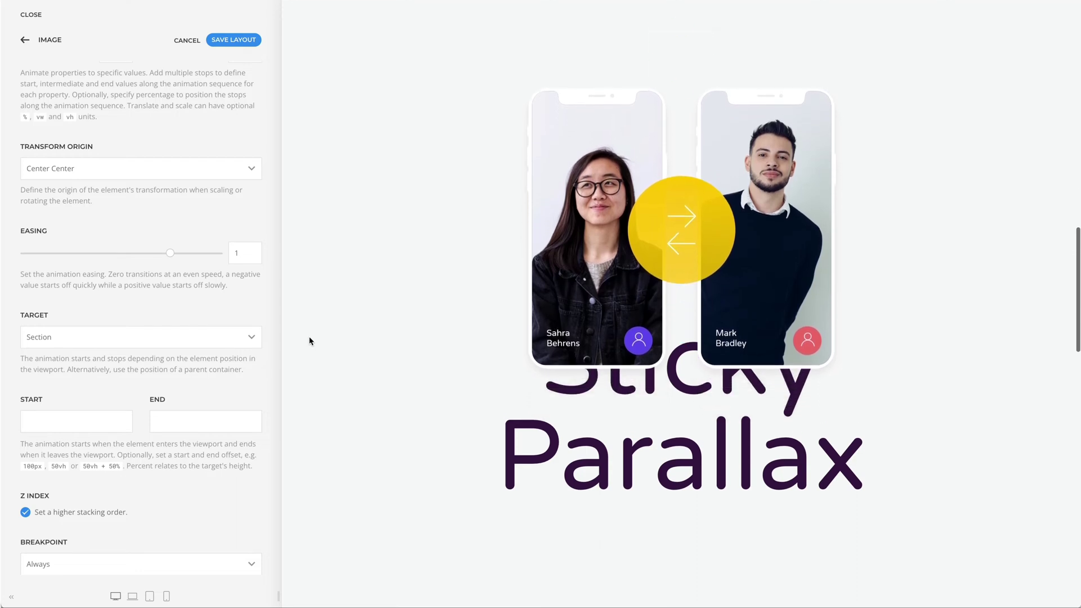
{"action": "scroll", "coordinate": [309, 341], "scroll_direction": "down", "scroll_amount": 10}
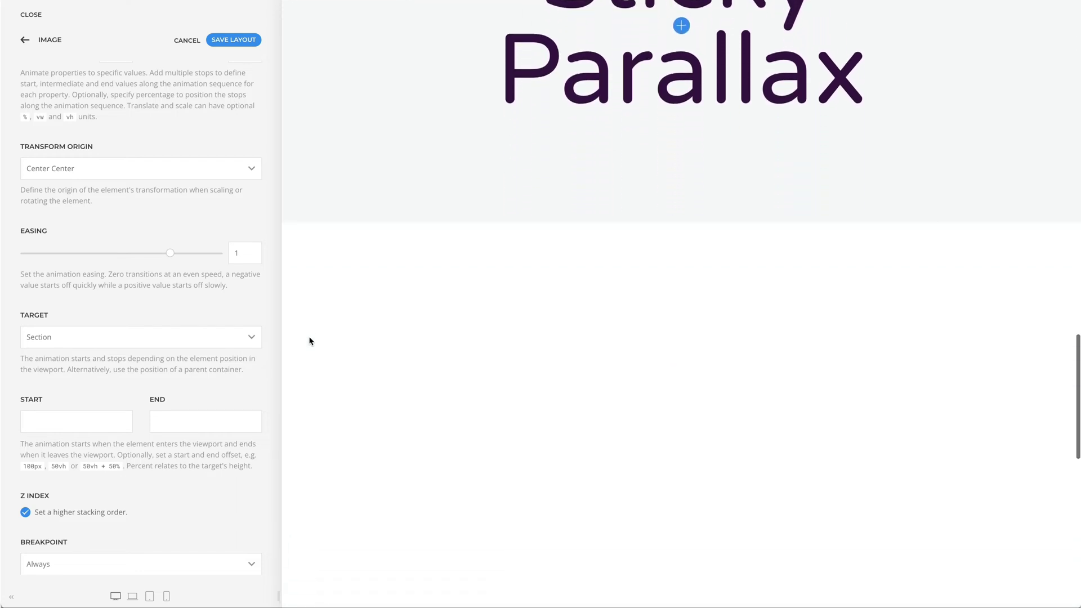
{"action": "scroll", "coordinate": [309, 341], "scroll_direction": "up", "scroll_amount": 10}
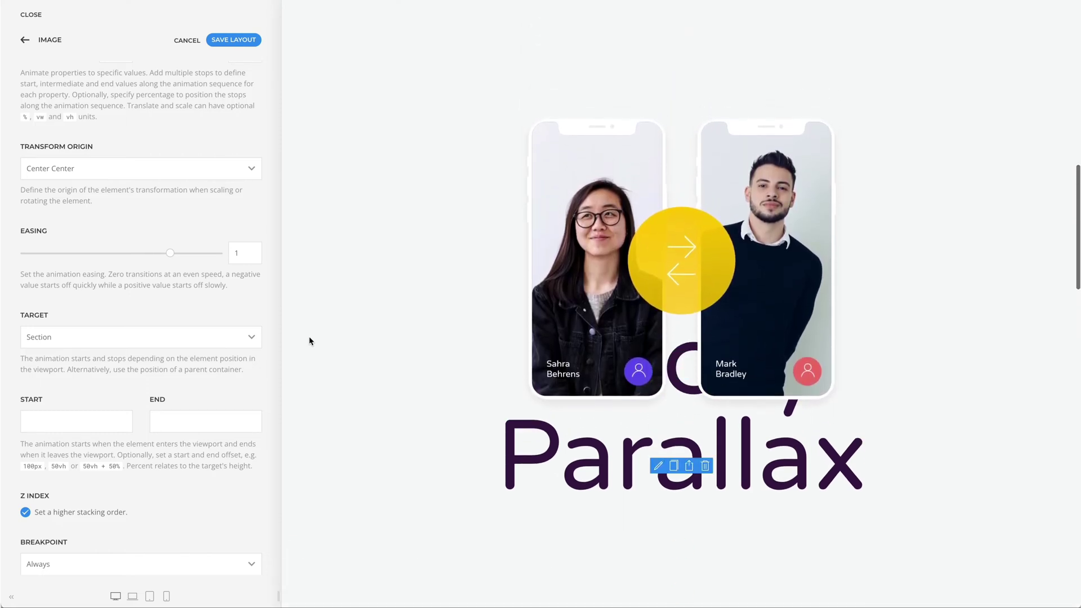
- Set both the start and end offsets of the image's parallax to 100vh, check the preview, and return to the builder
{"action": "left_click", "coordinate": [80, 415]}
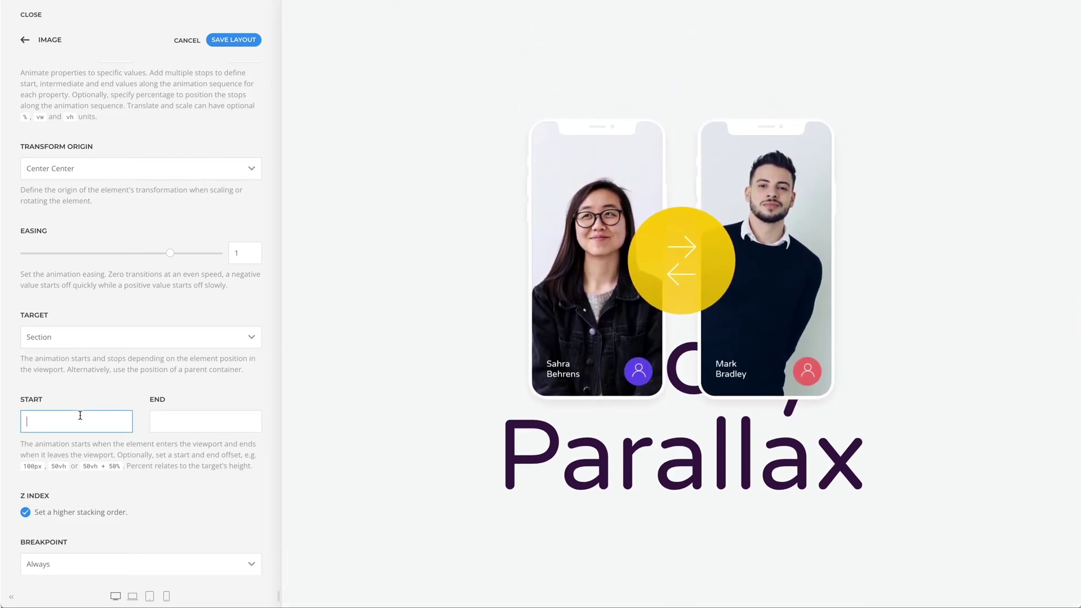
{"action": "left_click", "coordinate": [206, 421]}
{"action": "type", "text": "100vh"}
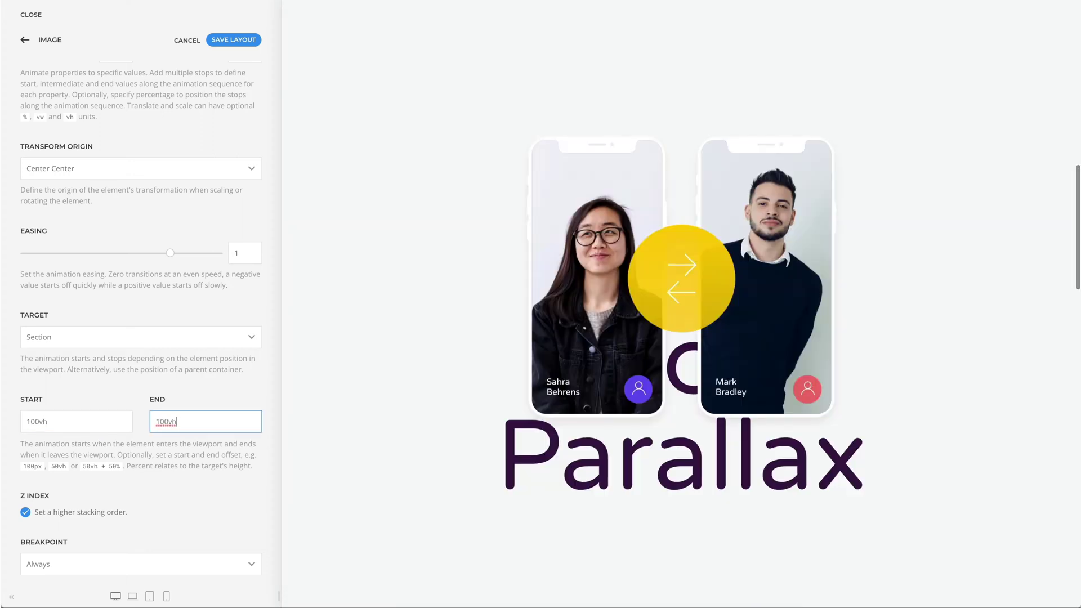
{"action": "left_click", "coordinate": [324, 406]}
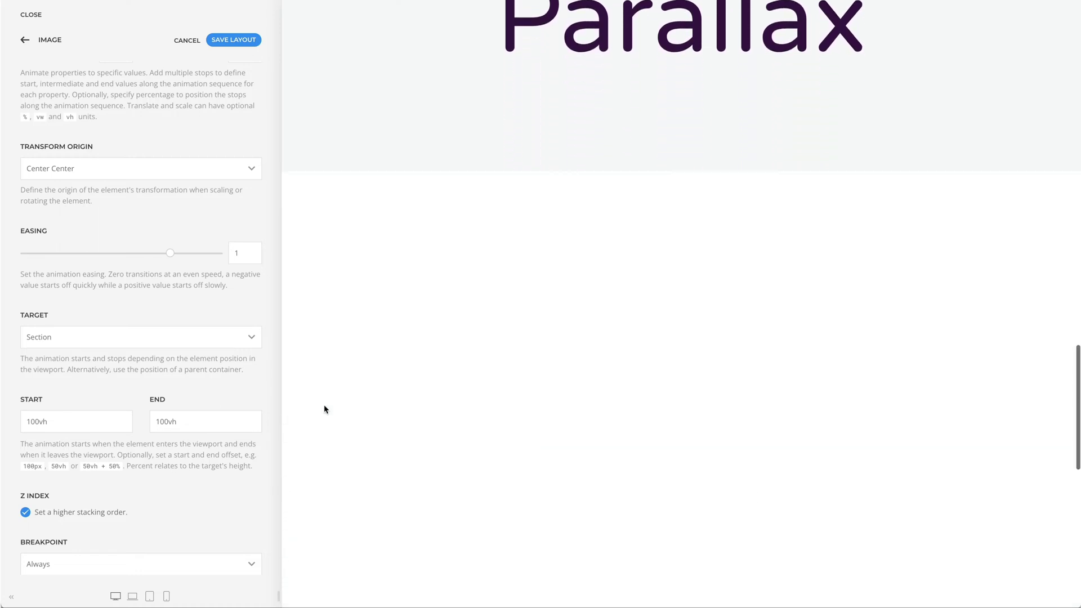
{"action": "scroll", "coordinate": [324, 406], "scroll_direction": "up", "scroll_amount": 10}
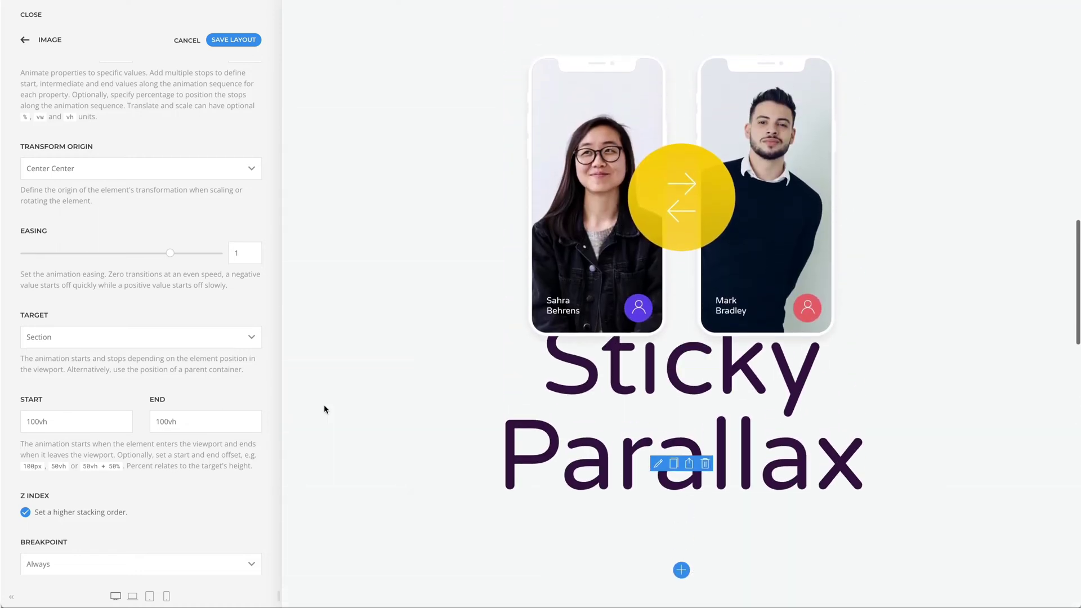
{"action": "scroll", "coordinate": [324, 409], "scroll_direction": "up", "scroll_amount": 3}
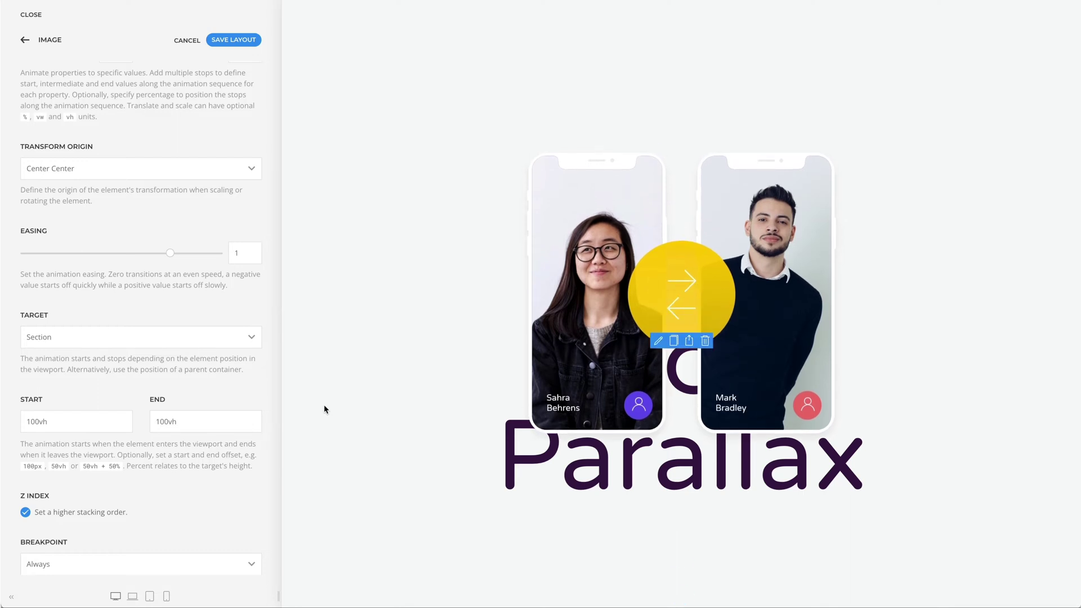
{"action": "left_click", "coordinate": [53, 45]}
{"action": "left_click", "coordinate": [52, 45]}
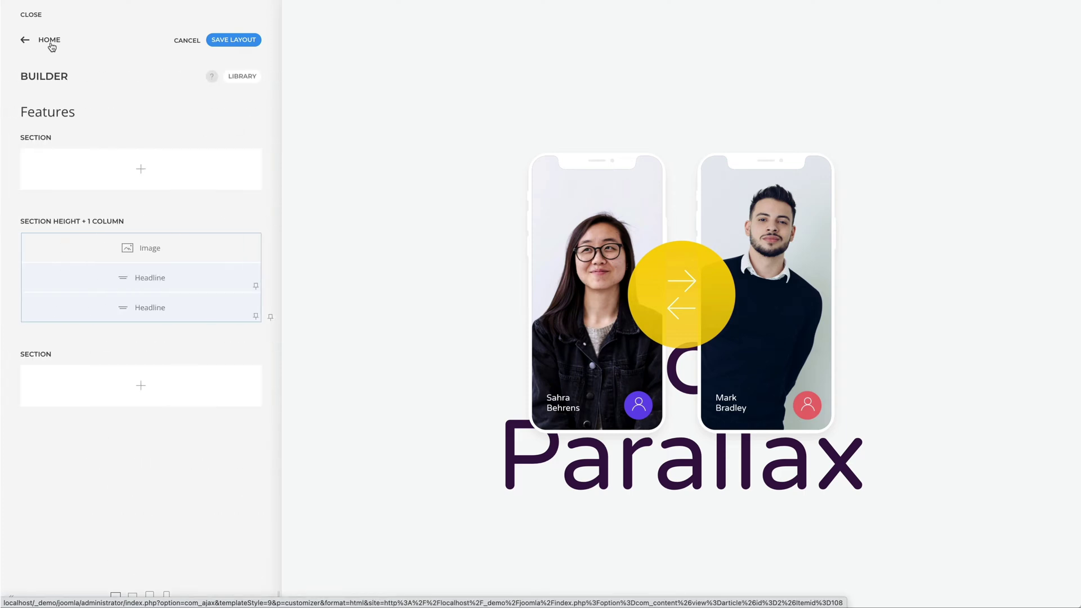
- Set the animation of the "Sticky" headline to Parallax
{"action": "left_click", "coordinate": [73, 274]}
{"action": "left_click", "coordinate": [203, 79]}
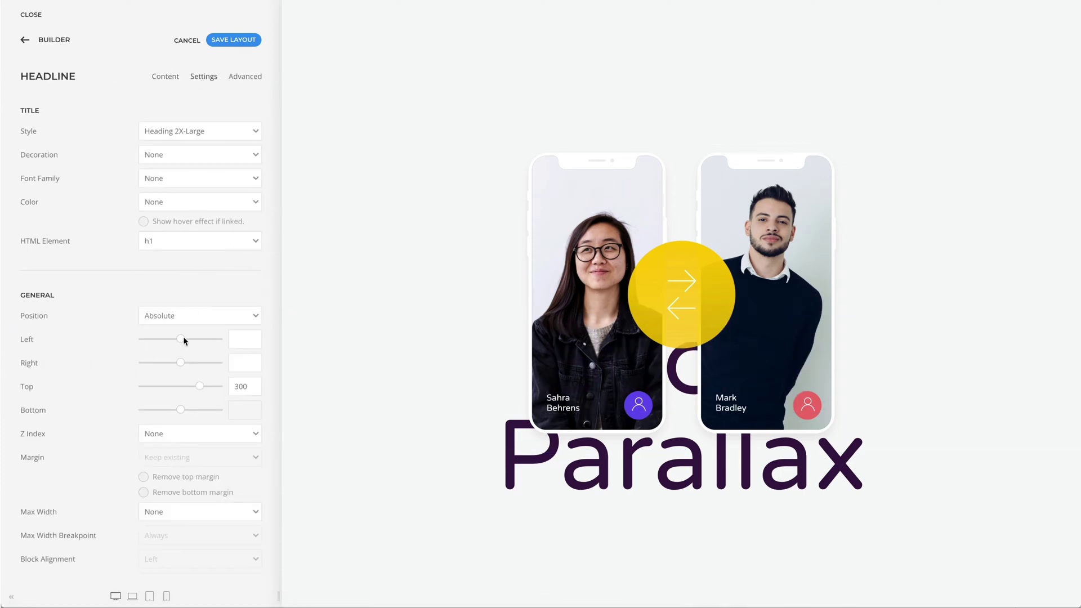
{"action": "scroll", "coordinate": [182, 369], "scroll_direction": "down", "scroll_amount": 3}
{"action": "left_click", "coordinate": [187, 527]}
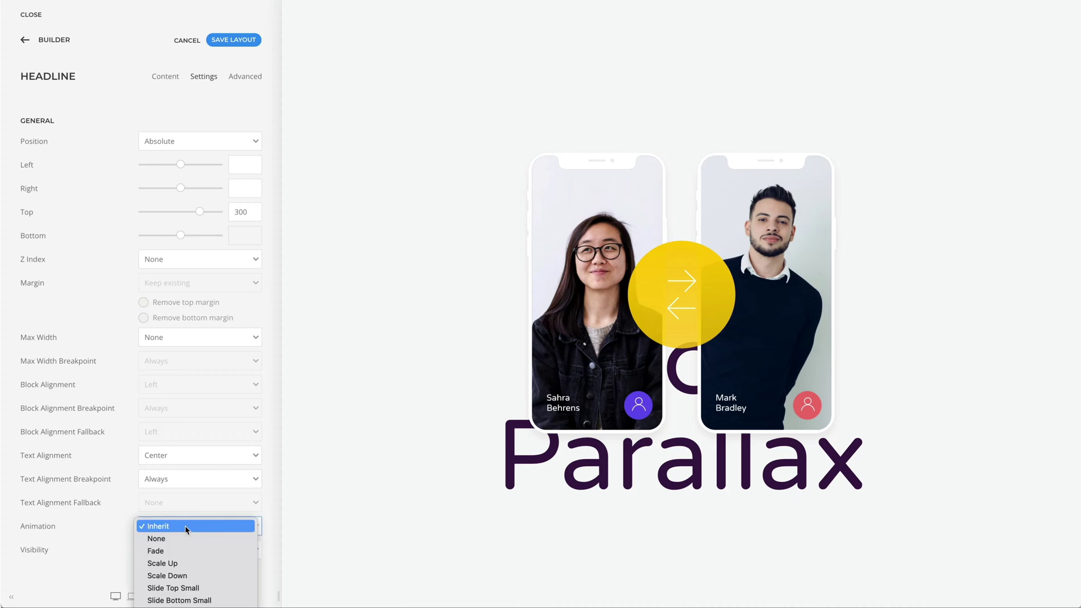
{"action": "left_click", "coordinate": [142, 600]}
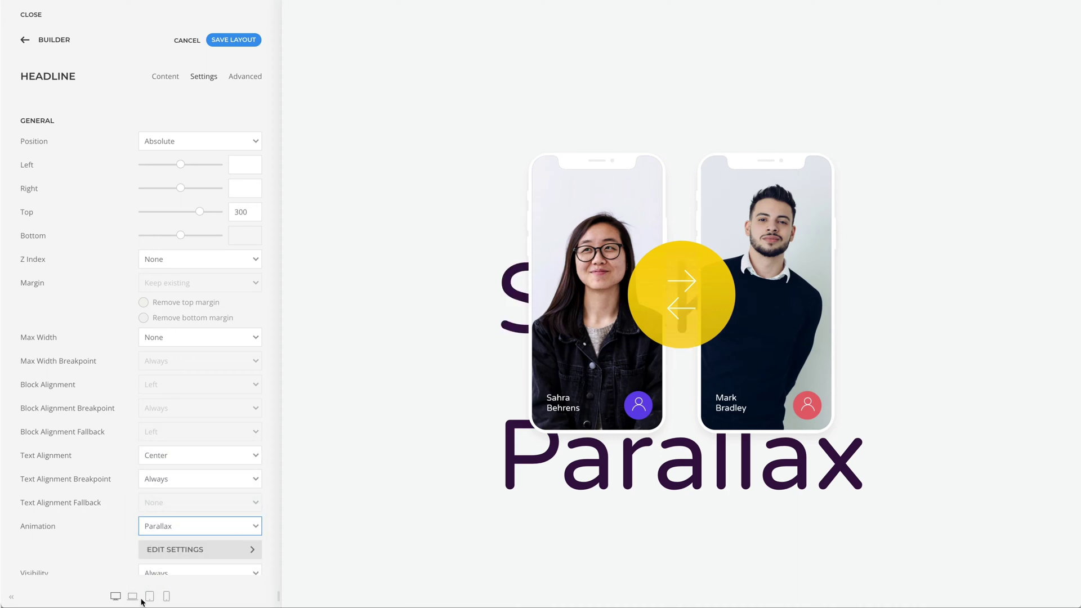
- Set the animation of the "Parallax" headline to Parallax
{"action": "left_click", "coordinate": [86, 306]}
{"action": "left_click", "coordinate": [204, 79]}
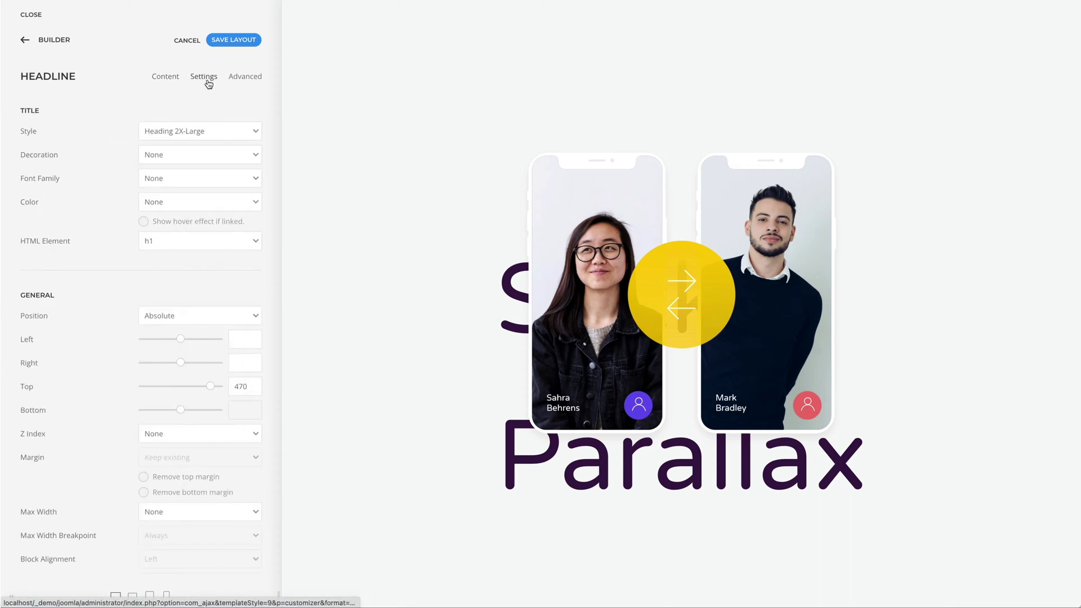
{"action": "scroll", "coordinate": [191, 344], "scroll_direction": "down", "scroll_amount": 3}
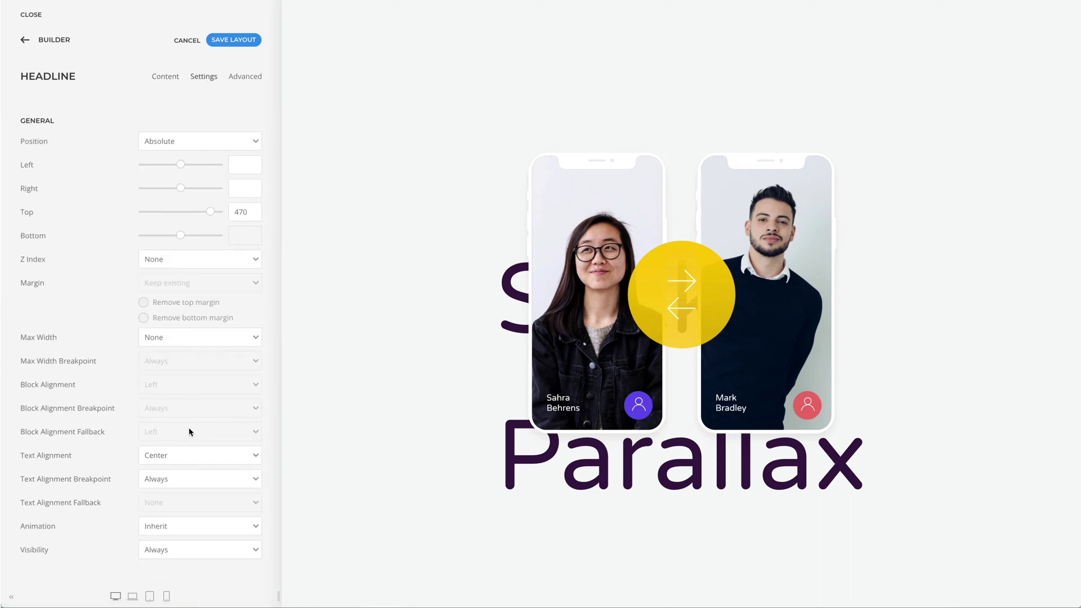
{"action": "left_click", "coordinate": [187, 526]}
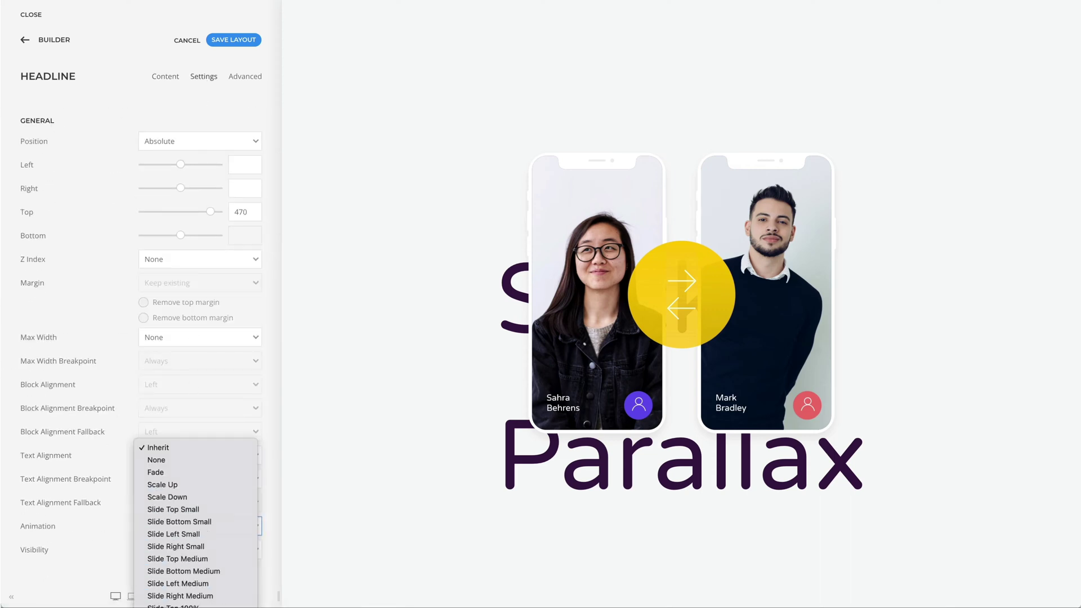
{"action": "key", "text": "p"}
{"action": "key", "text": "Return"}
- Check the combined scroll animation of the image and both headlines in the preview, and return to the builder
{"action": "left_click", "coordinate": [318, 452]}
{"action": "scroll", "coordinate": [318, 457], "scroll_direction": "up", "scroll_amount": 10}
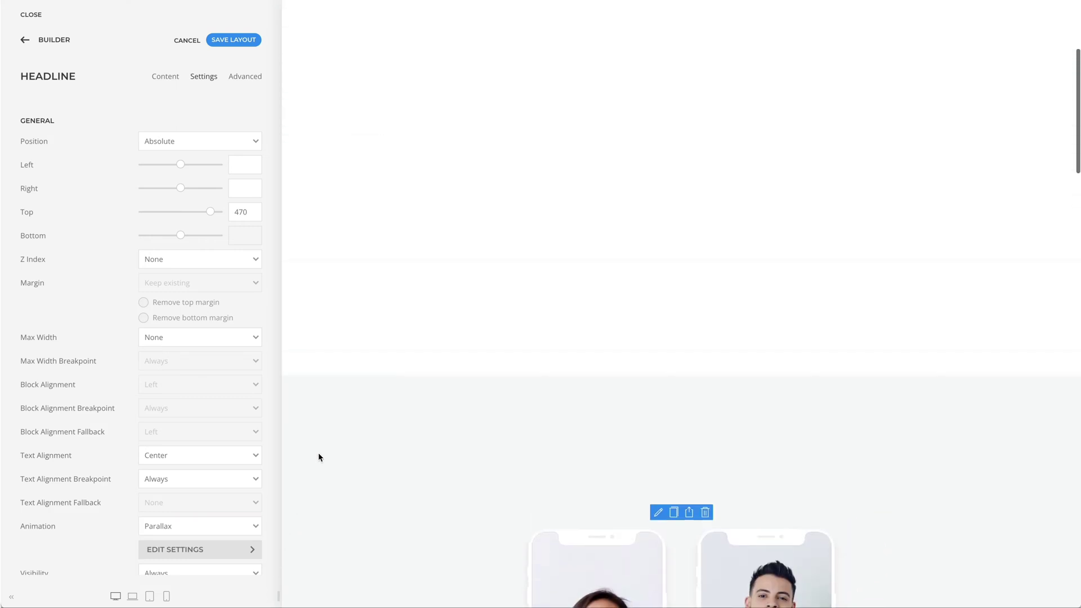
{"action": "scroll", "coordinate": [318, 457], "scroll_direction": "down", "scroll_amount": 8}
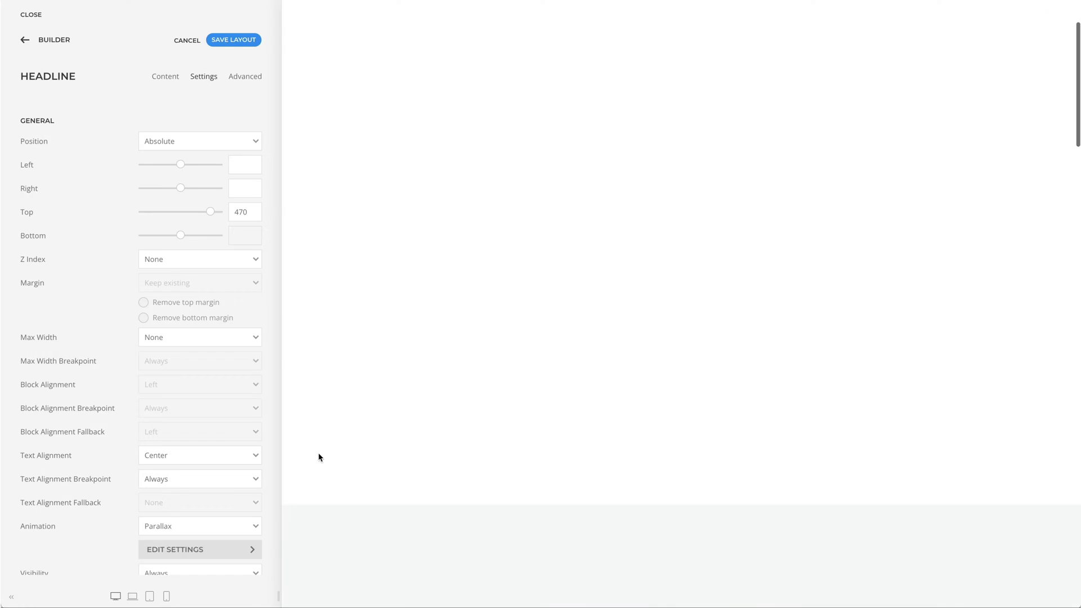
{"action": "scroll", "coordinate": [318, 457], "scroll_direction": "down", "scroll_amount": 5}
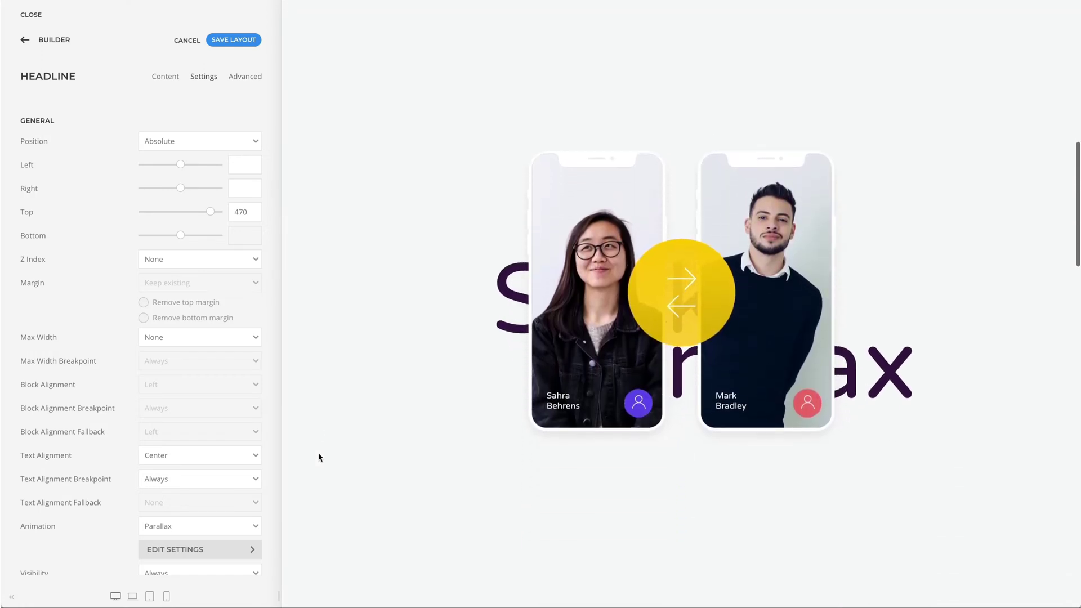
{"action": "scroll", "coordinate": [318, 457], "scroll_direction": "down", "scroll_amount": 6}
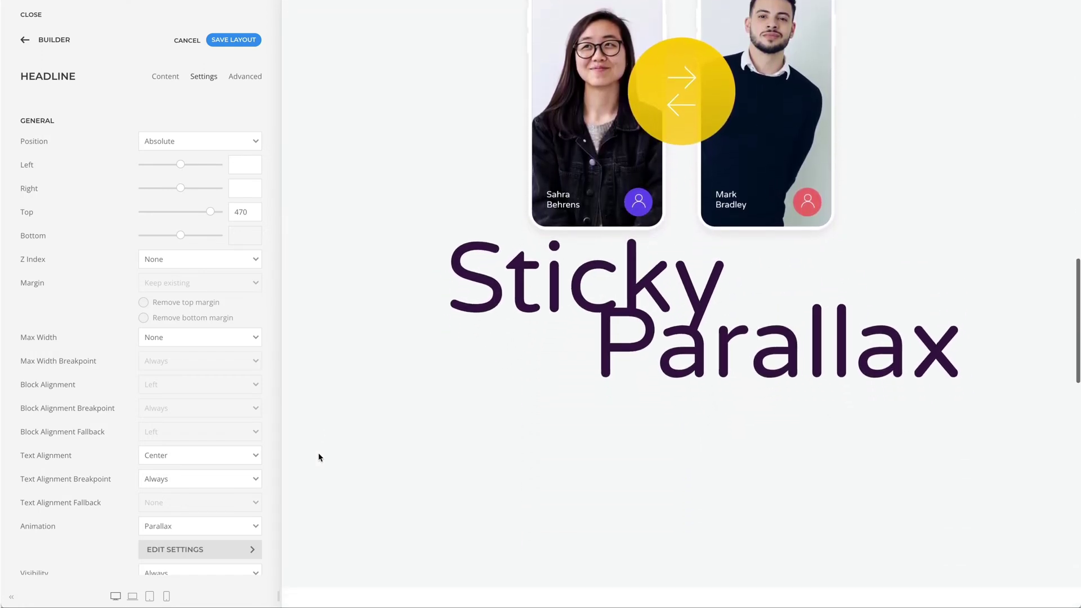
{"action": "scroll", "coordinate": [318, 457], "scroll_direction": "up", "scroll_amount": 8}
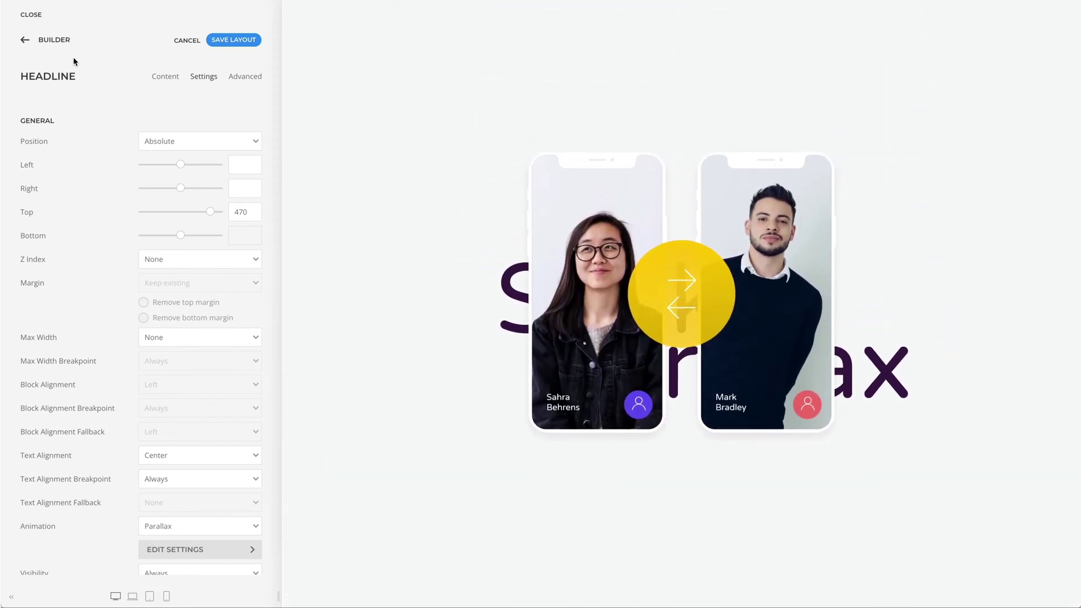
{"action": "left_click", "coordinate": [63, 41]}
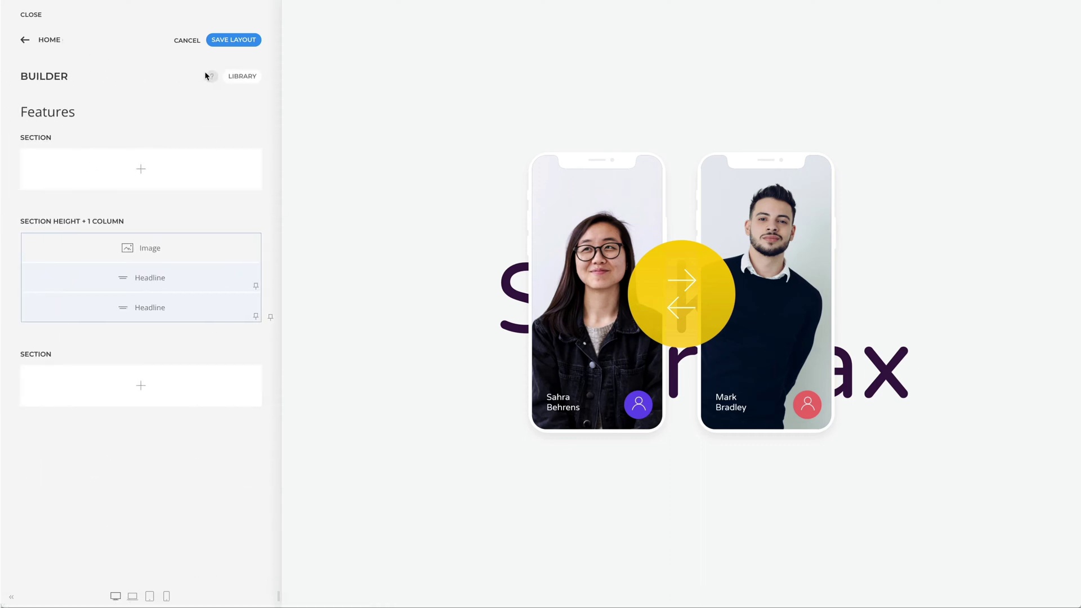
- Replace the current layout with the saved "Section Height + Multiple Columns" layout from the library
{"action": "left_click", "coordinate": [245, 78]}
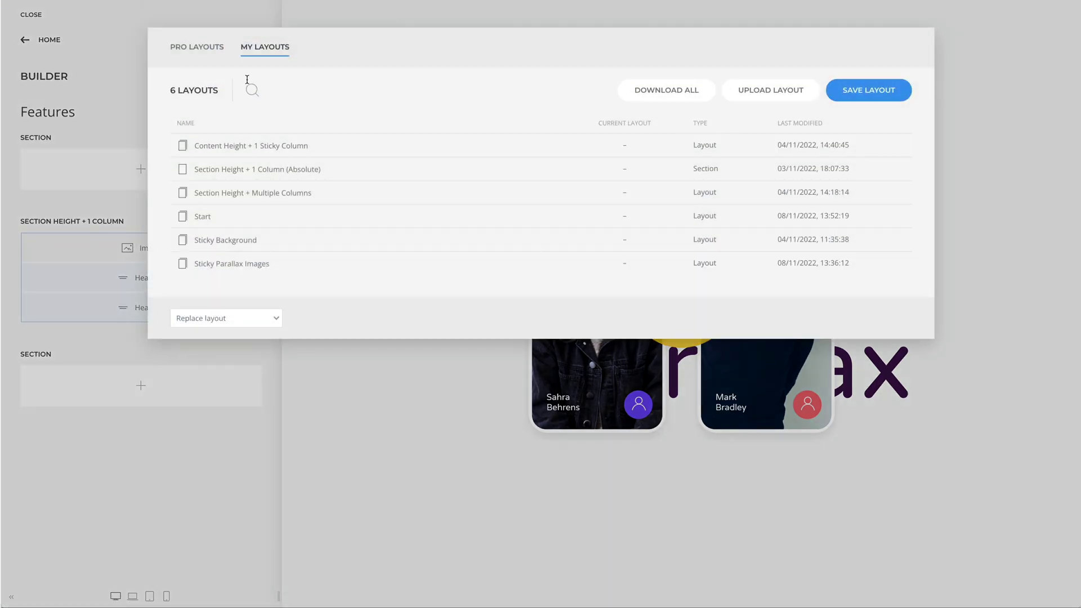
{"action": "left_click", "coordinate": [322, 192]}
{"action": "key", "text": "Return"}
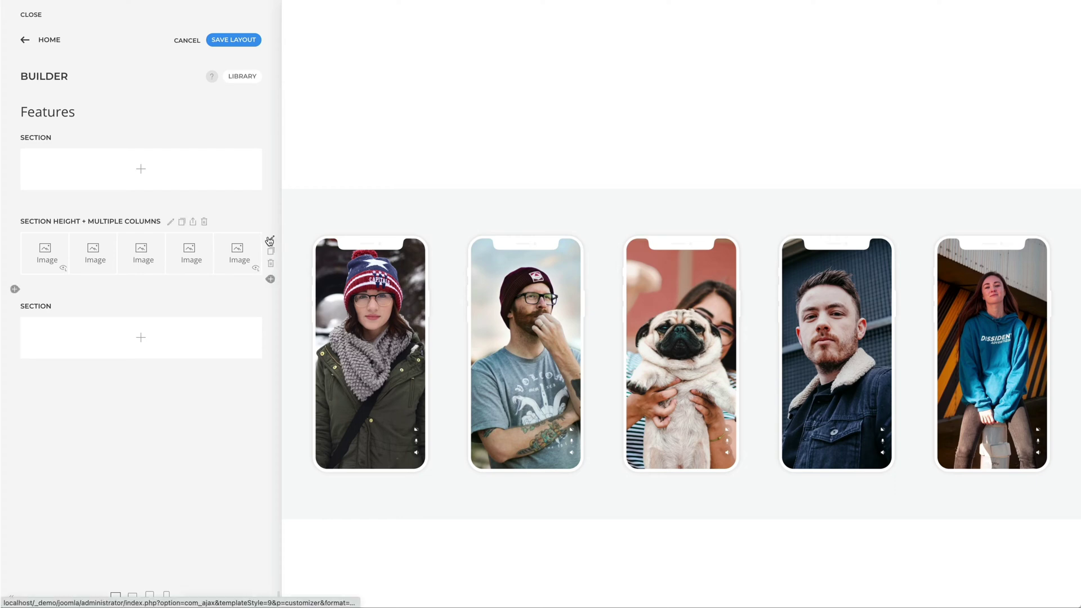
- Give the five-column row a height of 200vh with custom CSS on .el-row, check the preview, and return to the builder
{"action": "left_click", "coordinate": [270, 240]}
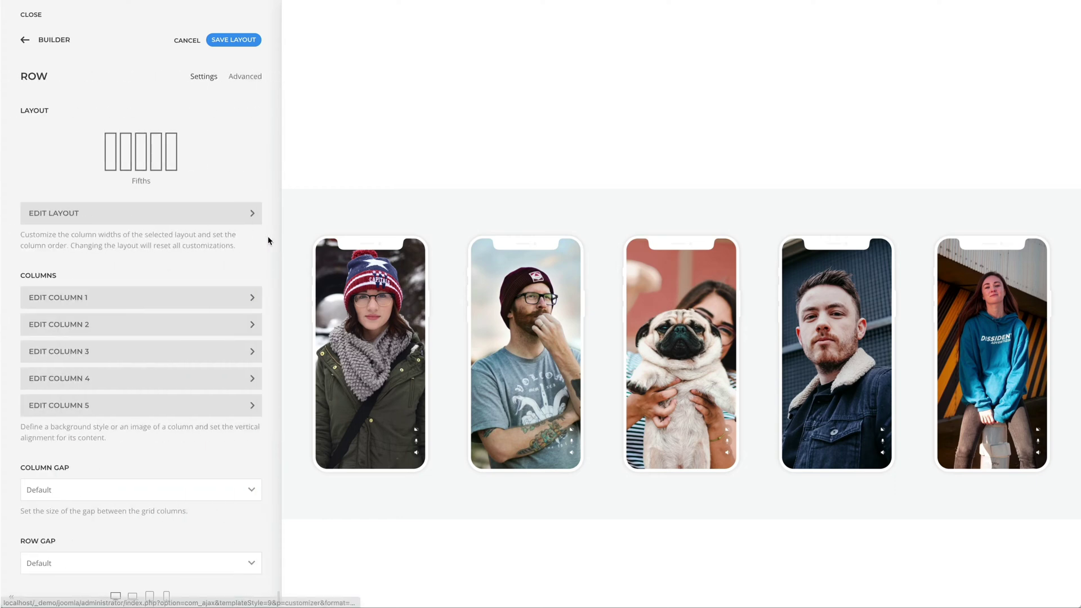
{"action": "left_click", "coordinate": [247, 77]}
{"action": "scroll", "coordinate": [227, 330], "scroll_direction": "down", "scroll_amount": 4}
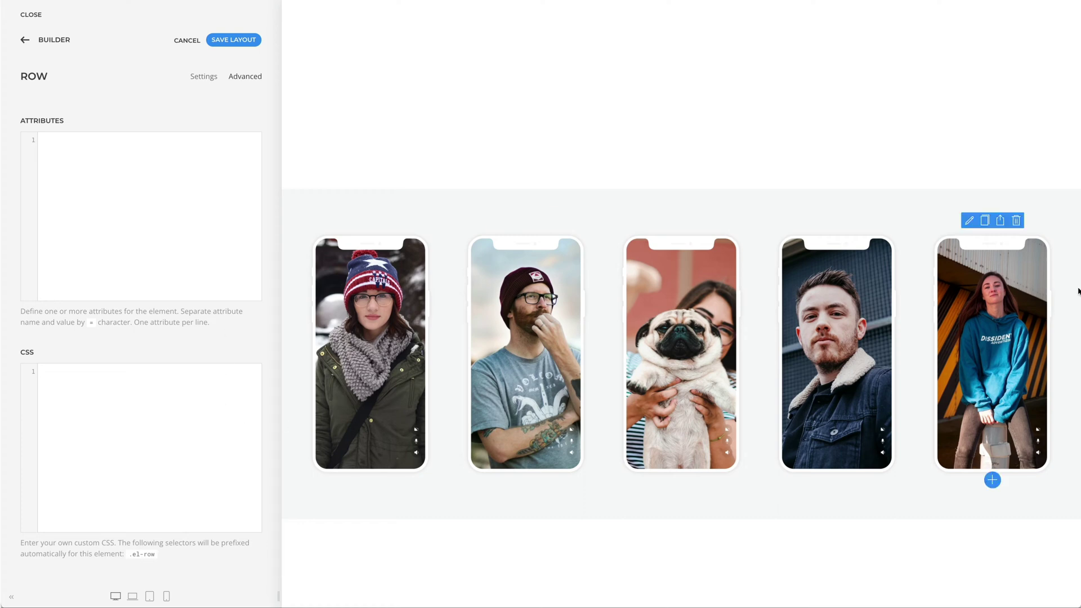
{"action": "left_click", "coordinate": [139, 403]}
{"action": "type", "text": ".el-row {     height: 200vh; }"}
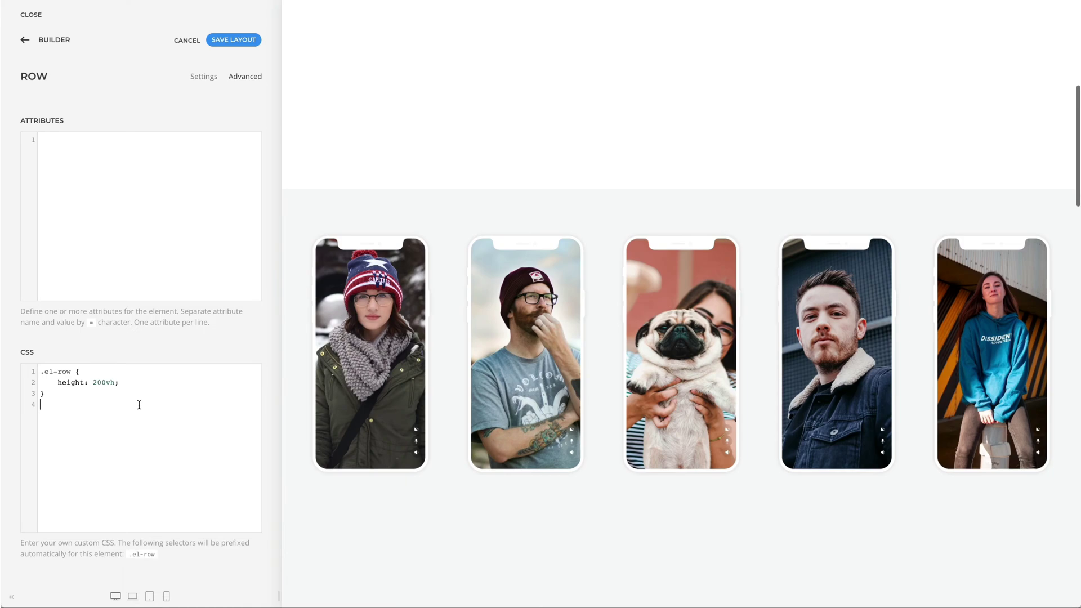
{"action": "scroll", "coordinate": [302, 407], "scroll_direction": "down", "scroll_amount": 10}
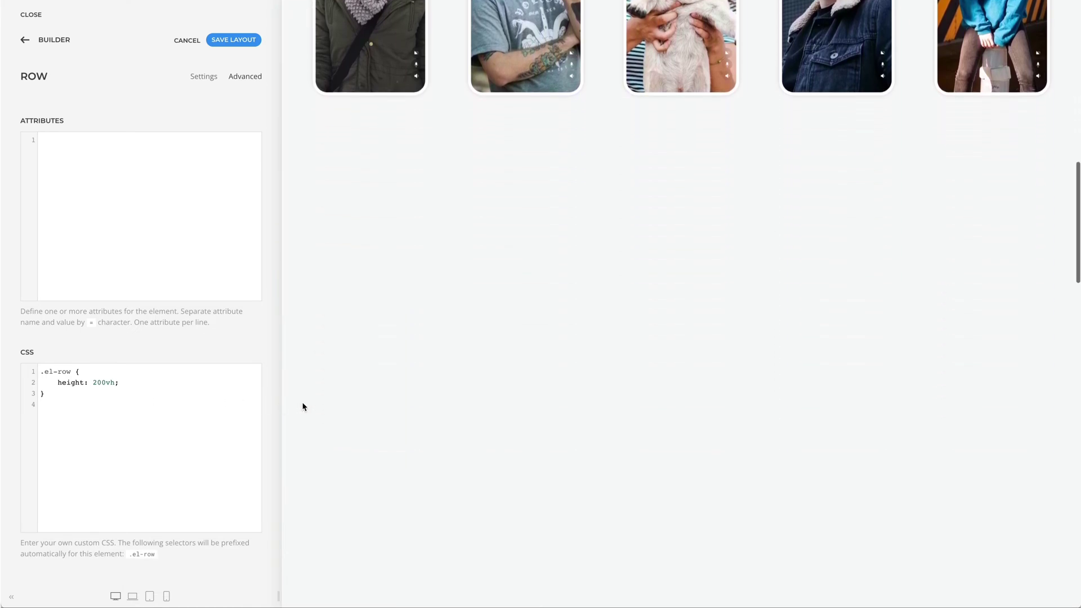
{"action": "scroll", "coordinate": [302, 406], "scroll_direction": "up", "scroll_amount": 10}
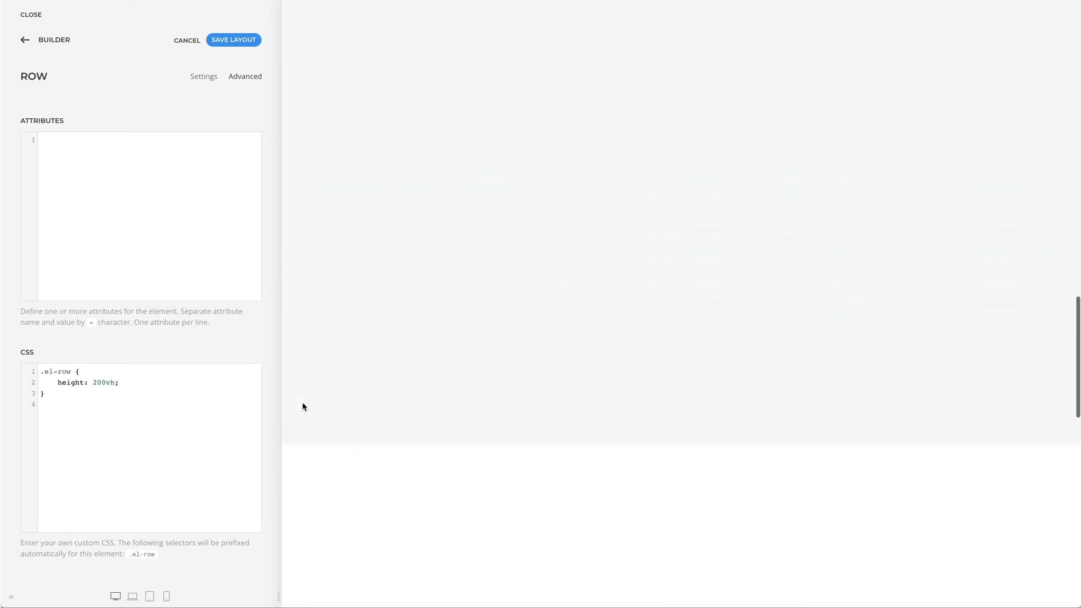
{"action": "scroll", "coordinate": [302, 406], "scroll_direction": "up", "scroll_amount": 5}
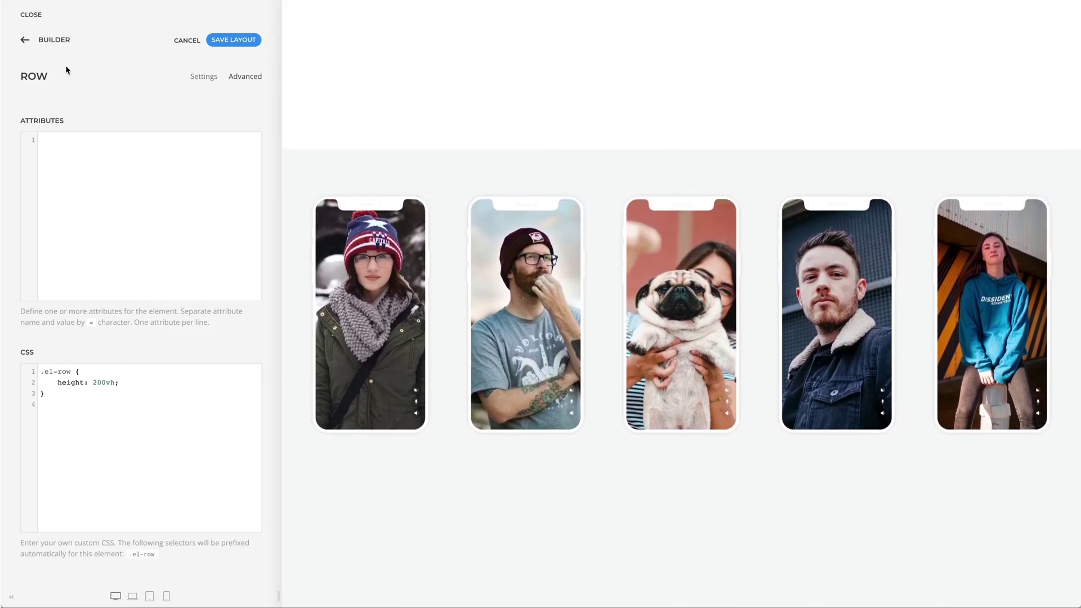
{"action": "left_click", "coordinate": [54, 40]}
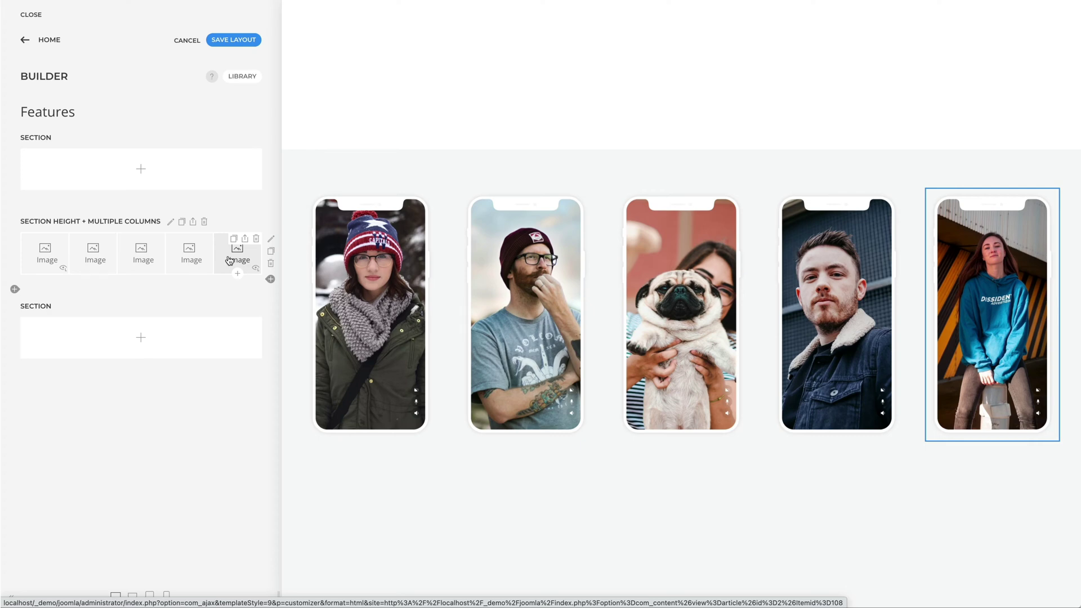
- Set Position Sticky of column 1 in the five-column row to Column within Row and check its scroll behaviour in the preview
{"action": "left_click", "coordinate": [270, 239]}
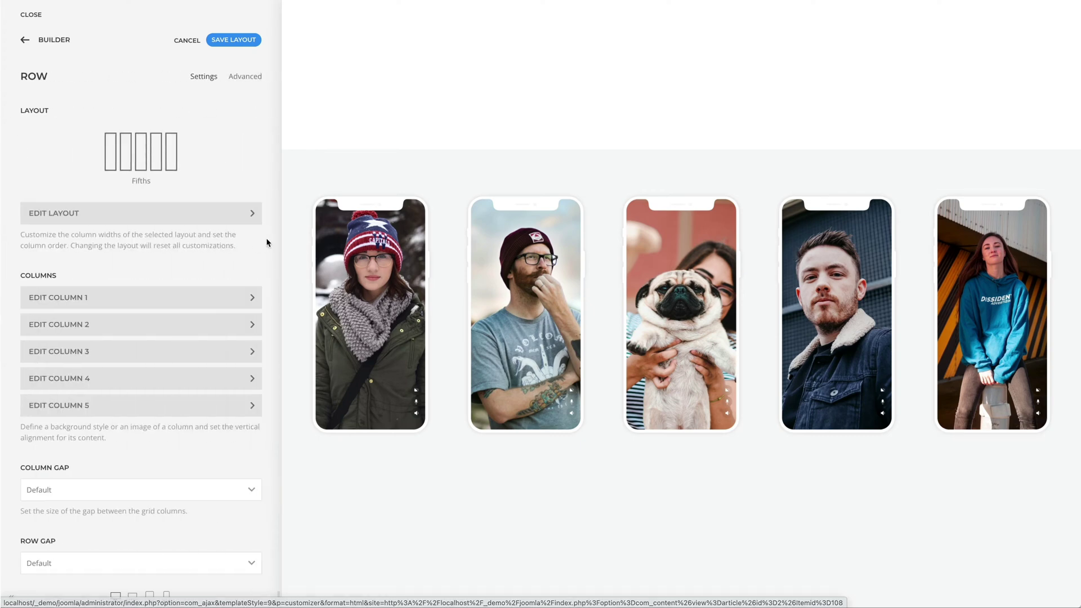
{"action": "left_click", "coordinate": [209, 297]}
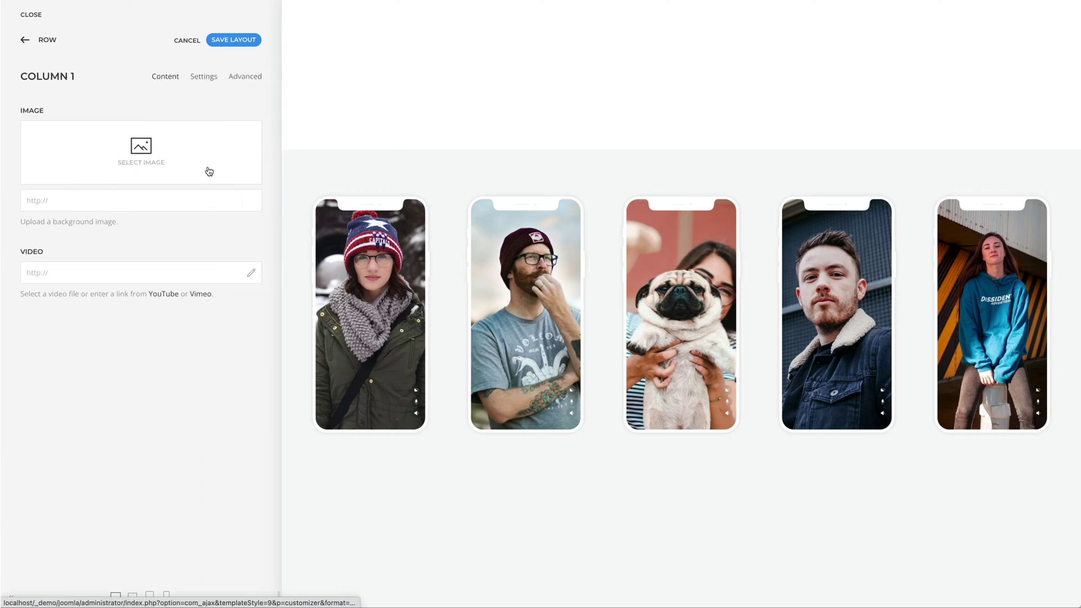
{"action": "left_click", "coordinate": [203, 78]}
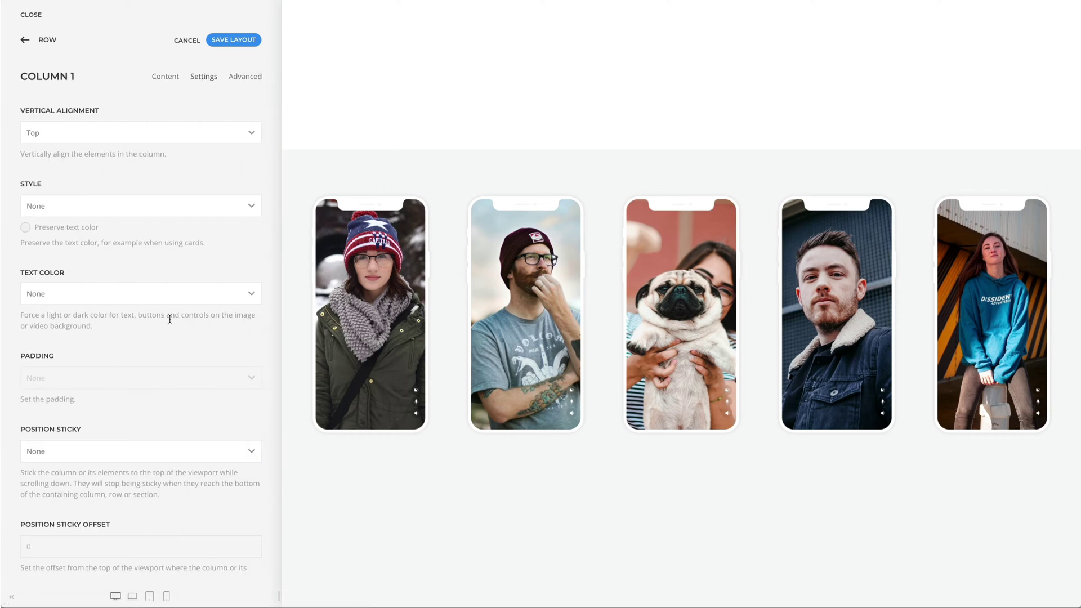
{"action": "left_click", "coordinate": [162, 445]}
{"action": "left_click", "coordinate": [163, 475]}
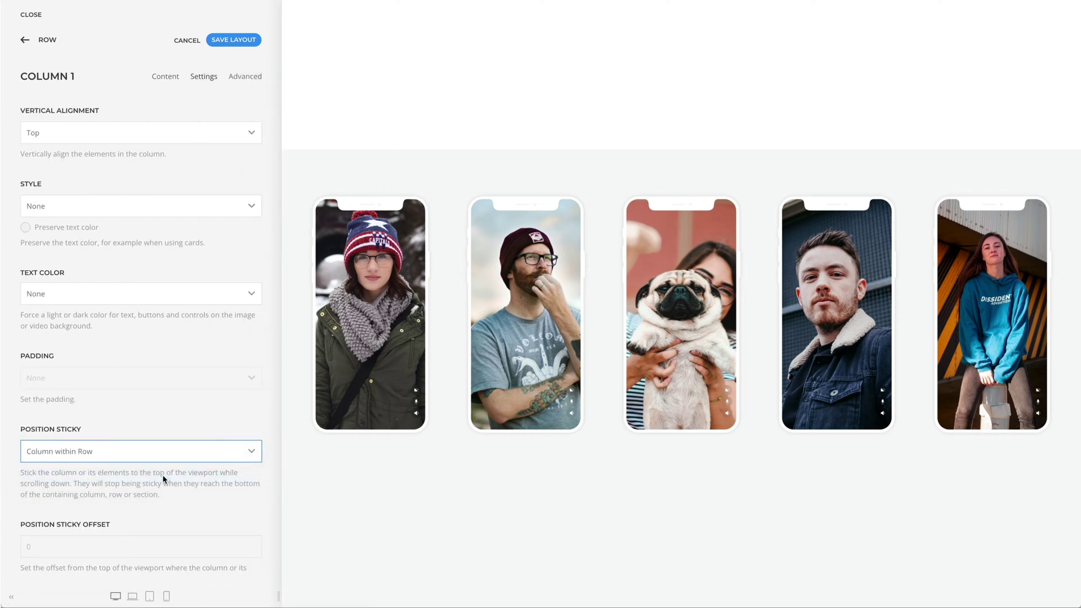
{"action": "scroll", "coordinate": [308, 477], "scroll_direction": "down", "scroll_amount": 3}
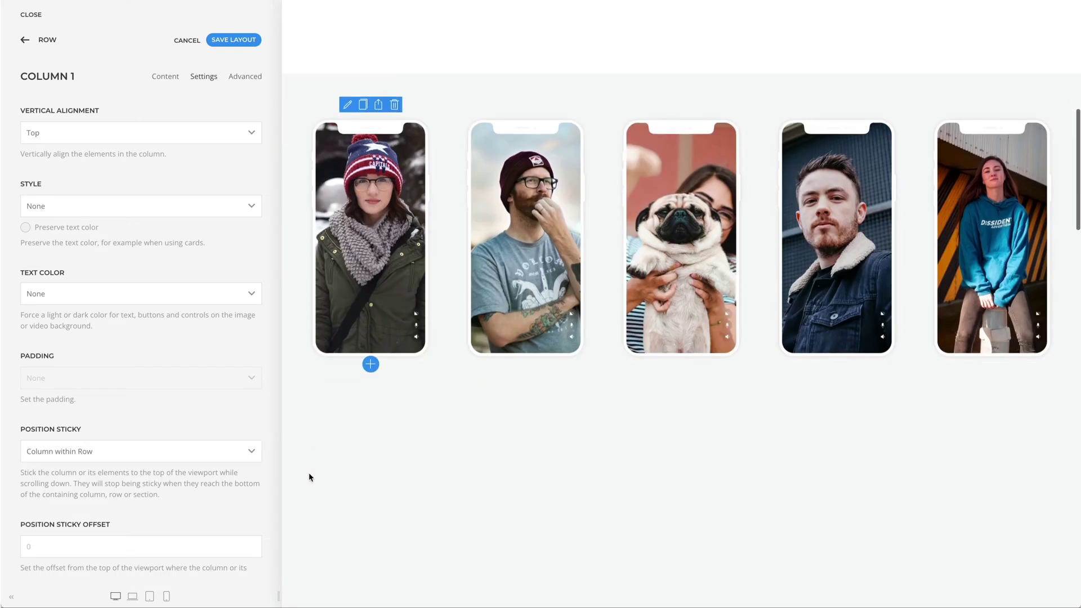
{"action": "scroll", "coordinate": [309, 476], "scroll_direction": "down", "scroll_amount": 5}
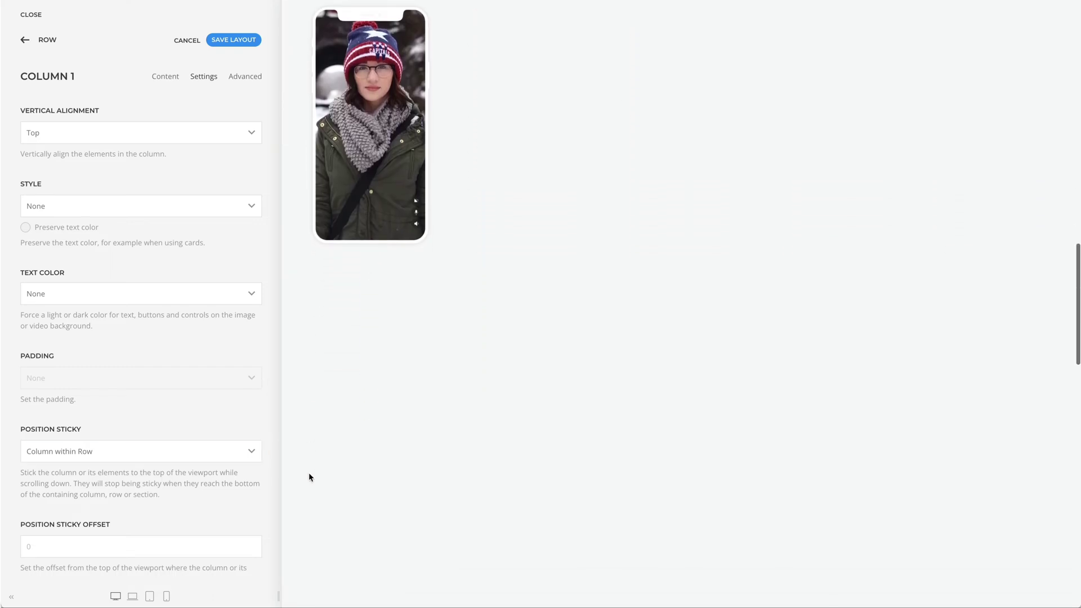
{"action": "scroll", "coordinate": [308, 477], "scroll_direction": "down", "scroll_amount": 5}
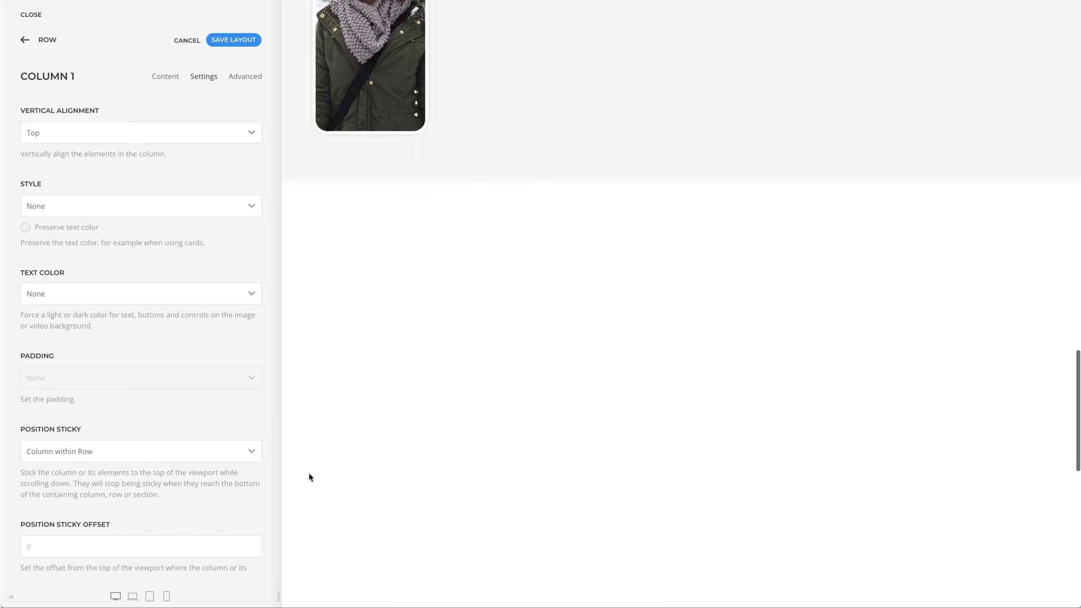
{"action": "scroll", "coordinate": [309, 477], "scroll_direction": "up", "scroll_amount": 5}
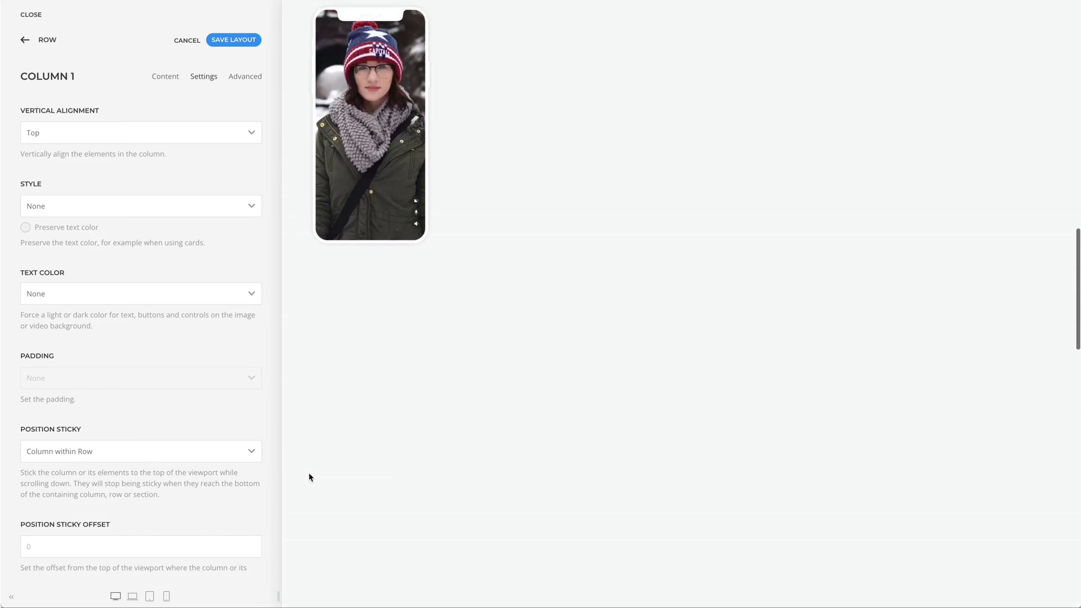
{"action": "scroll", "coordinate": [309, 474], "scroll_direction": "up", "scroll_amount": 5}
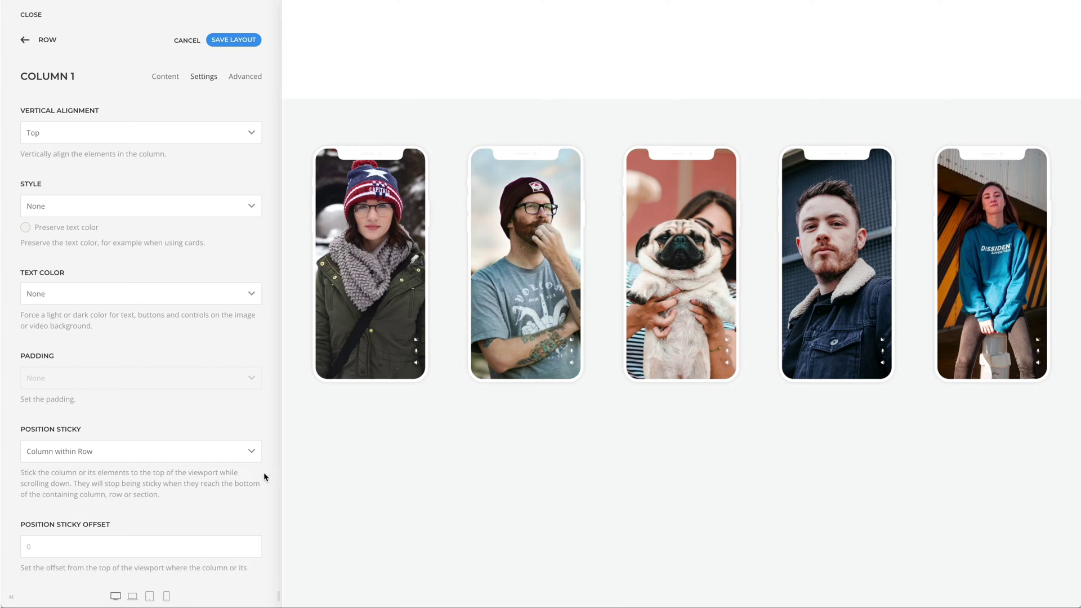
- Set the Position Sticky Offset of column 1 to 50vh-50% and check the sticking position in the preview
{"action": "scroll", "coordinate": [265, 477], "scroll_direction": "down", "scroll_amount": 2}
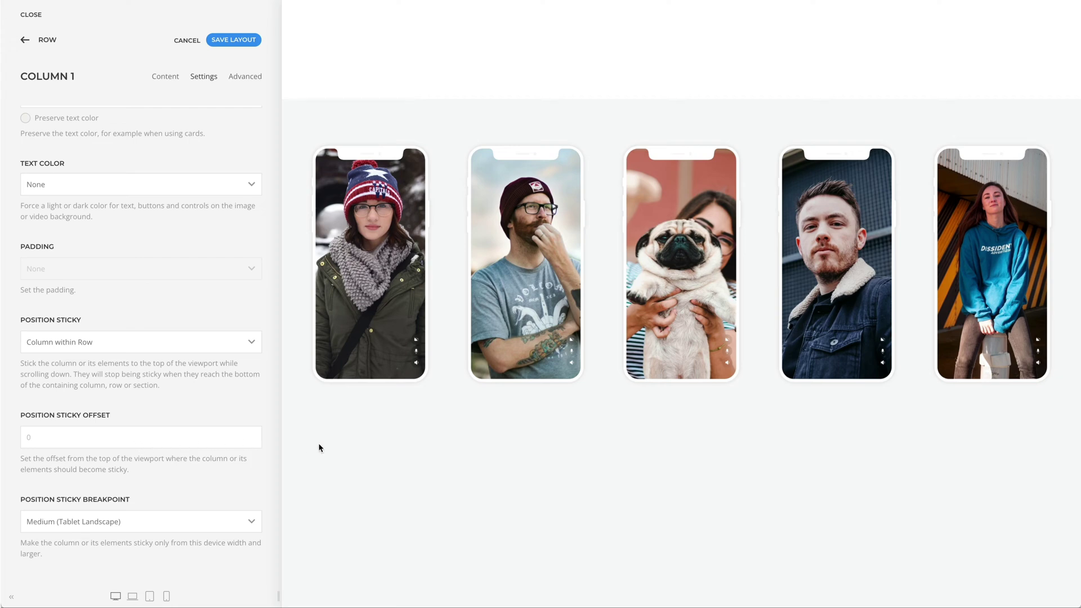
{"action": "scroll", "coordinate": [319, 447], "scroll_direction": "down", "scroll_amount": 2}
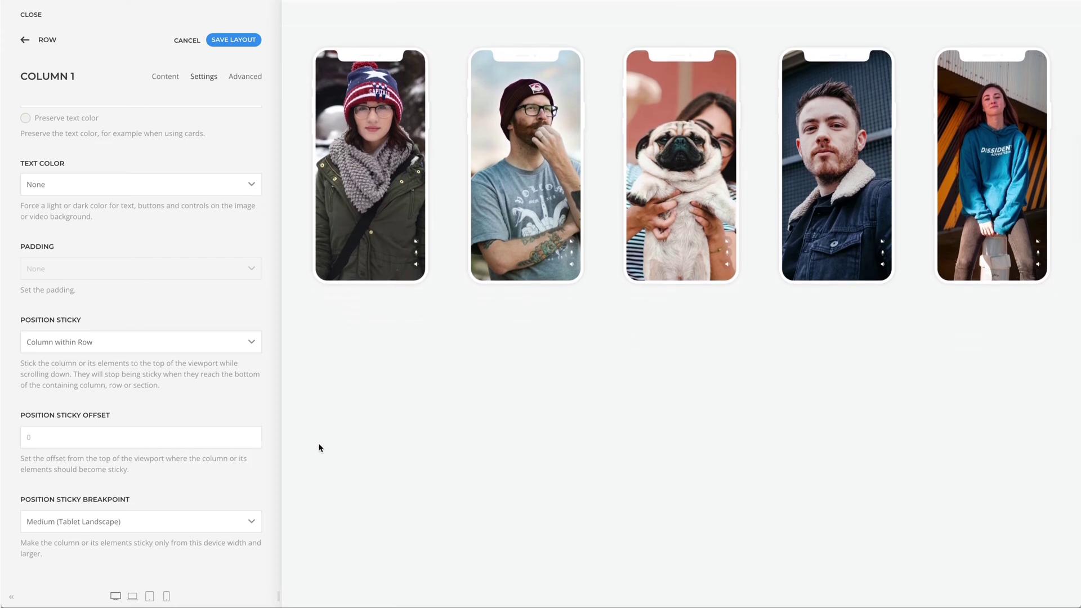
{"action": "left_click", "coordinate": [189, 439]}
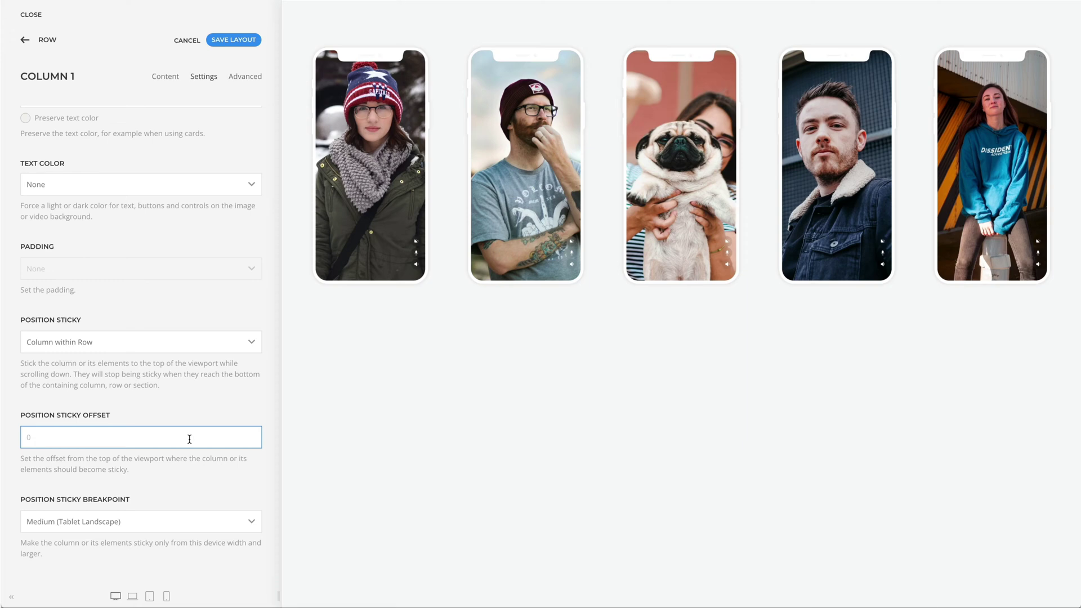
{"action": "type", "text": "50vh"}
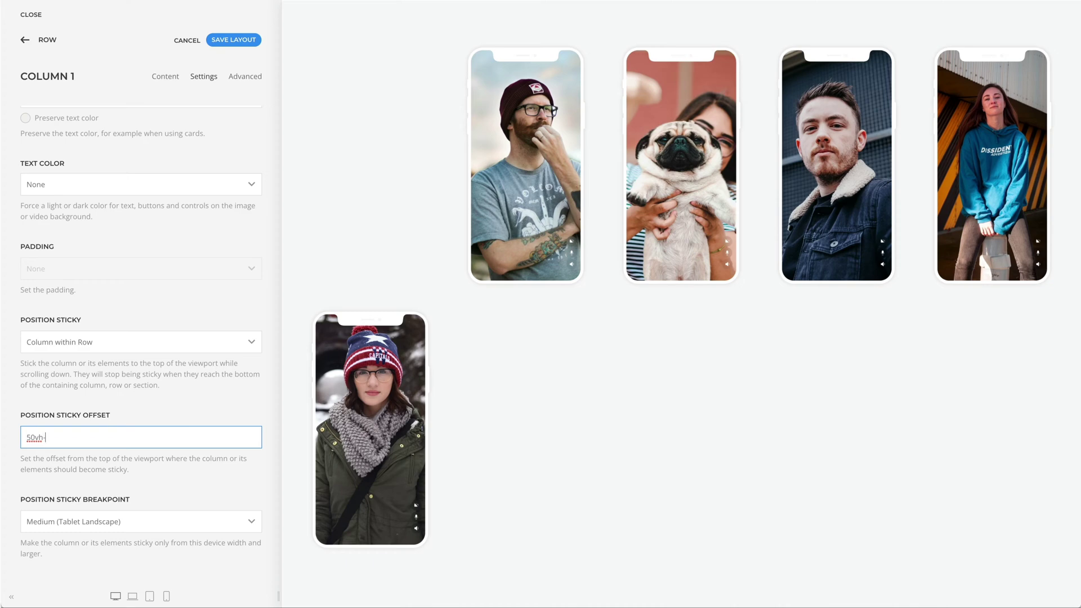
{"action": "type", "text": "-50%"}
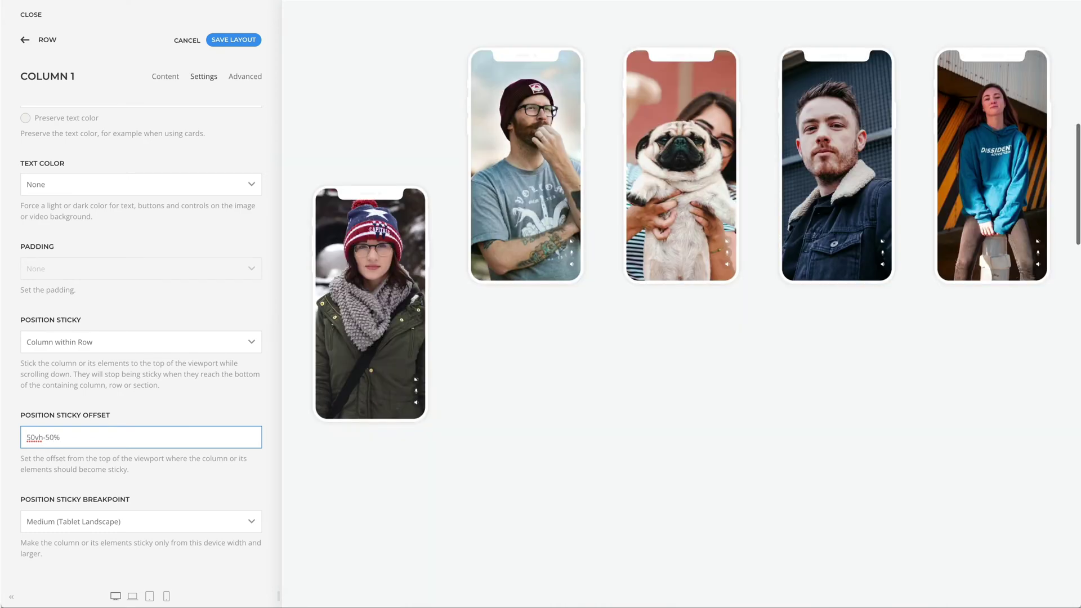
{"action": "left_click", "coordinate": [327, 431]}
{"action": "scroll", "coordinate": [326, 431], "scroll_direction": "up", "scroll_amount": 4}
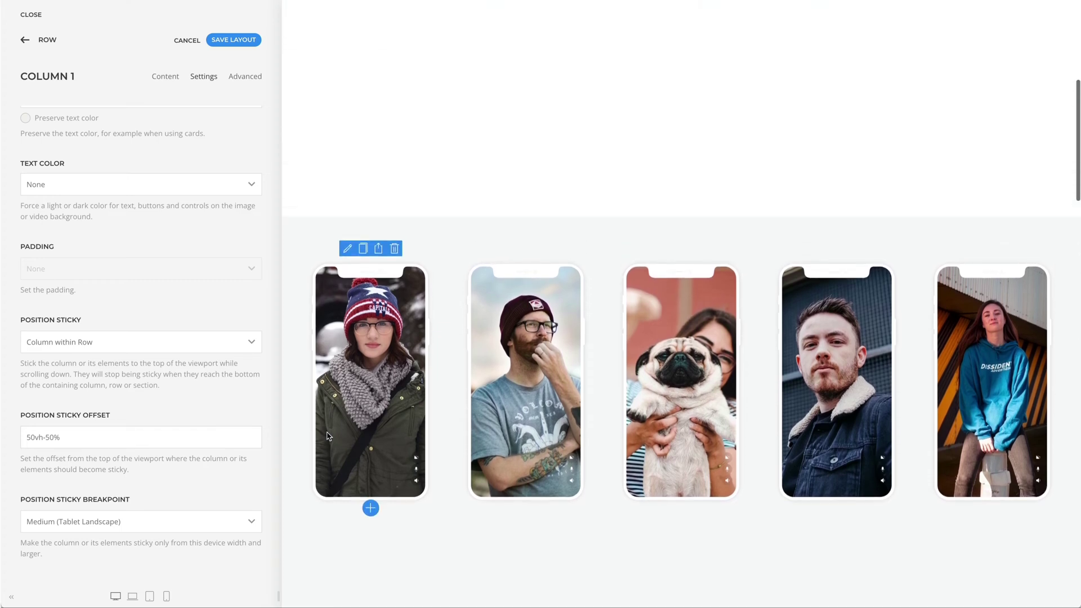
{"action": "scroll", "coordinate": [327, 431], "scroll_direction": "down", "scroll_amount": 5}
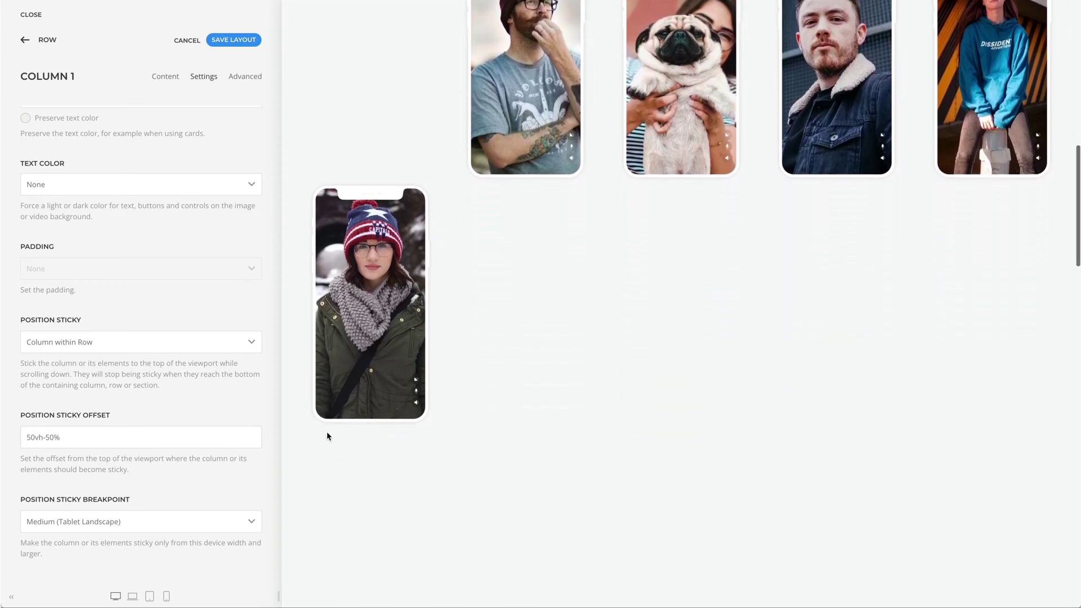
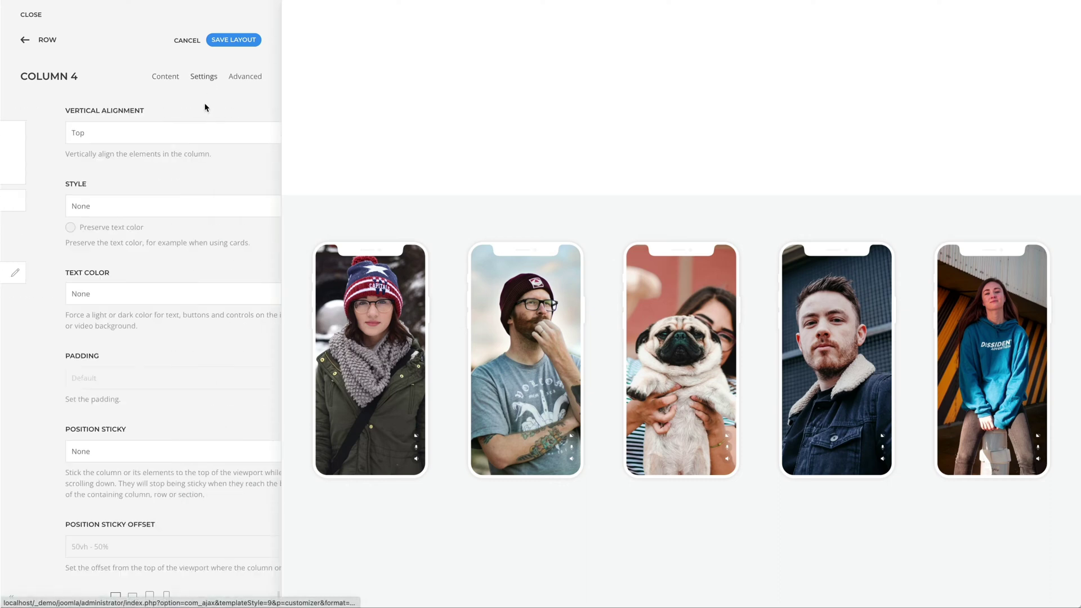
- Set Position Sticky to Column within Row for columns 4 and 5
{"action": "left_click", "coordinate": [150, 450]}
{"action": "left_click", "coordinate": [150, 475]}
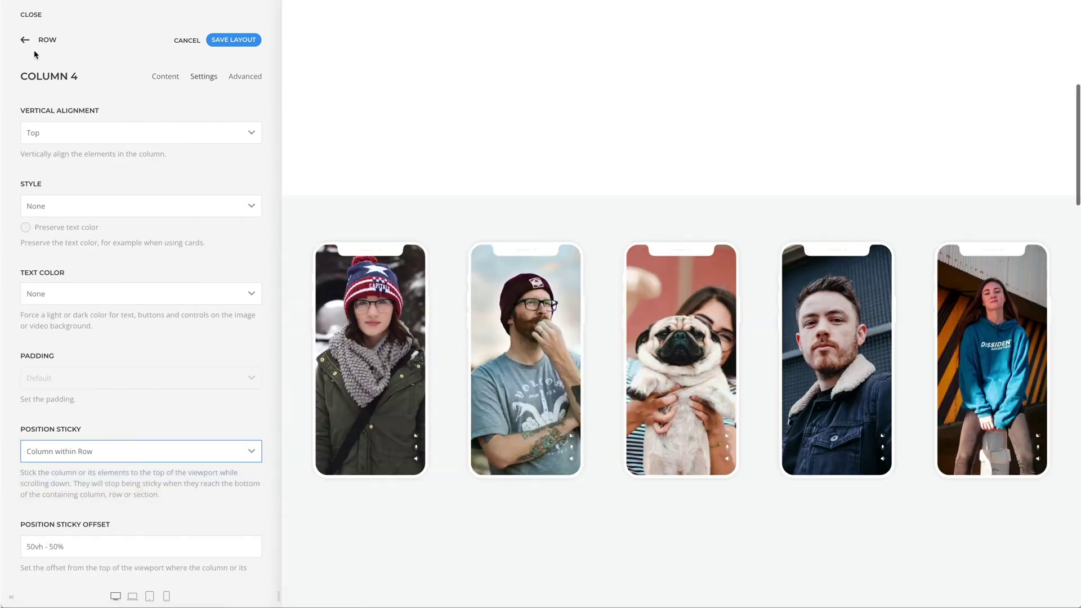
{"action": "left_click", "coordinate": [25, 39]}
{"action": "left_click", "coordinate": [125, 405]}
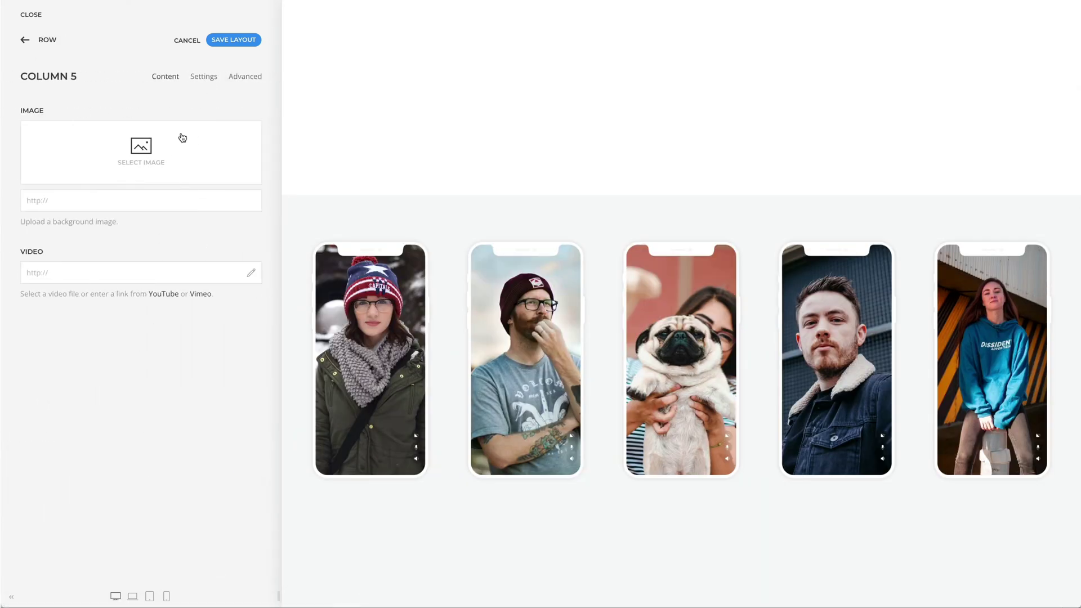
{"action": "left_click", "coordinate": [203, 79]}
{"action": "left_click", "coordinate": [200, 447]}
{"action": "left_click", "coordinate": [197, 476]}
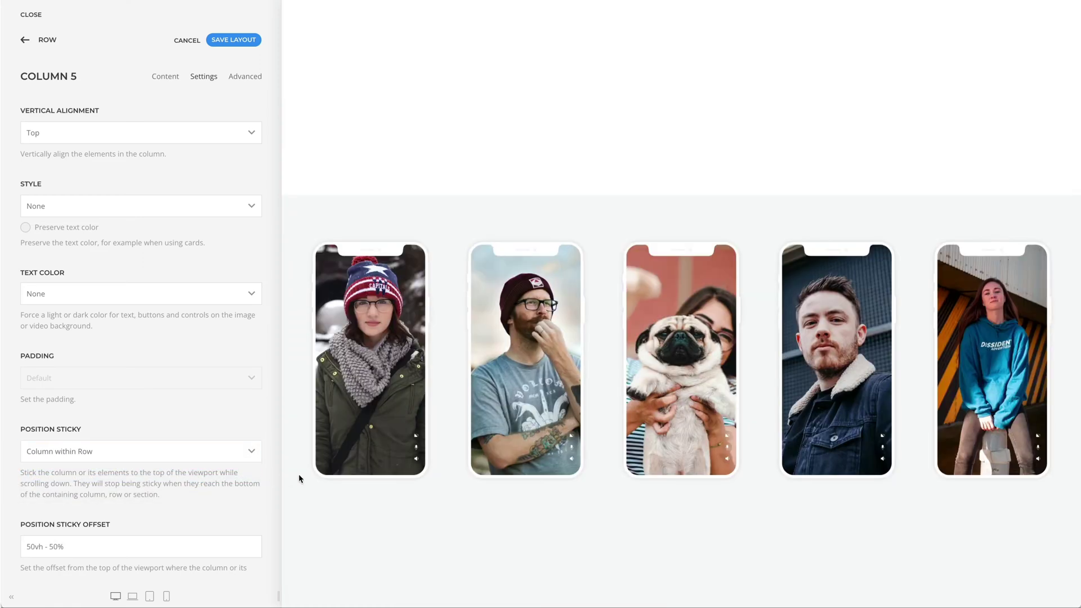
- Check how all five columns stick while scrolling through the preview, and return to the builder
{"action": "scroll", "coordinate": [298, 479], "scroll_direction": "down", "scroll_amount": 3}
{"action": "scroll", "coordinate": [299, 478], "scroll_direction": "down", "scroll_amount": 2}
{"action": "scroll", "coordinate": [299, 479], "scroll_direction": "down", "scroll_amount": 5}
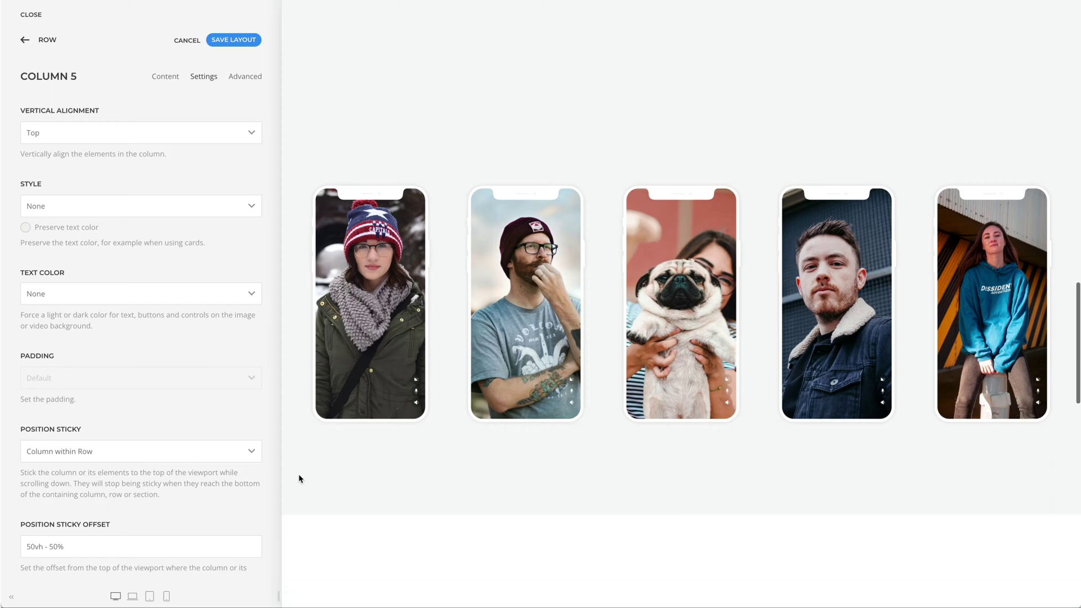
{"action": "scroll", "coordinate": [298, 479], "scroll_direction": "up", "scroll_amount": 5}
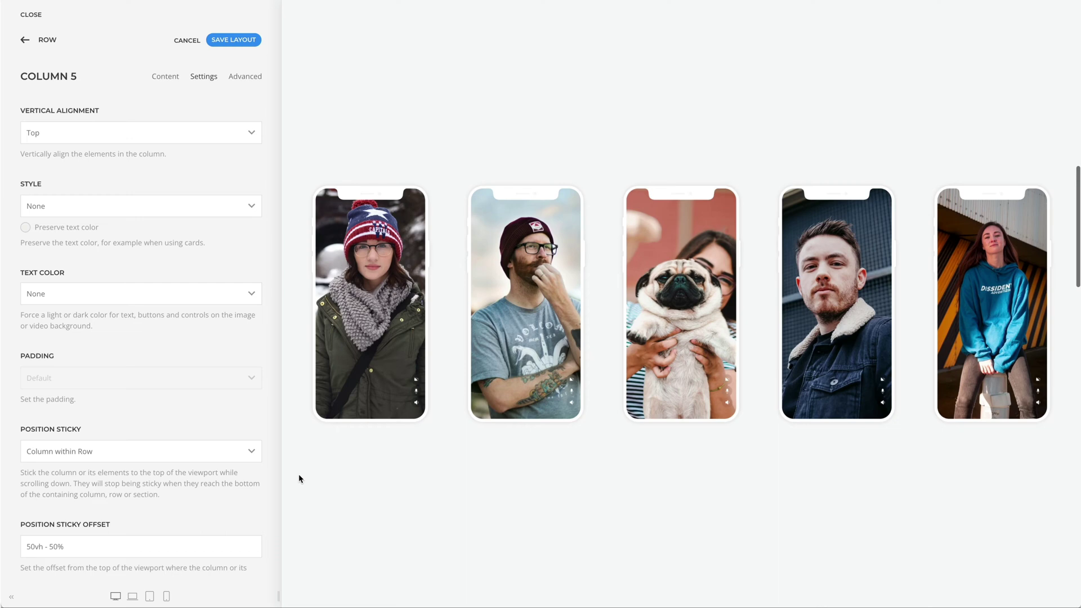
{"action": "scroll", "coordinate": [299, 478], "scroll_direction": "up", "scroll_amount": 3}
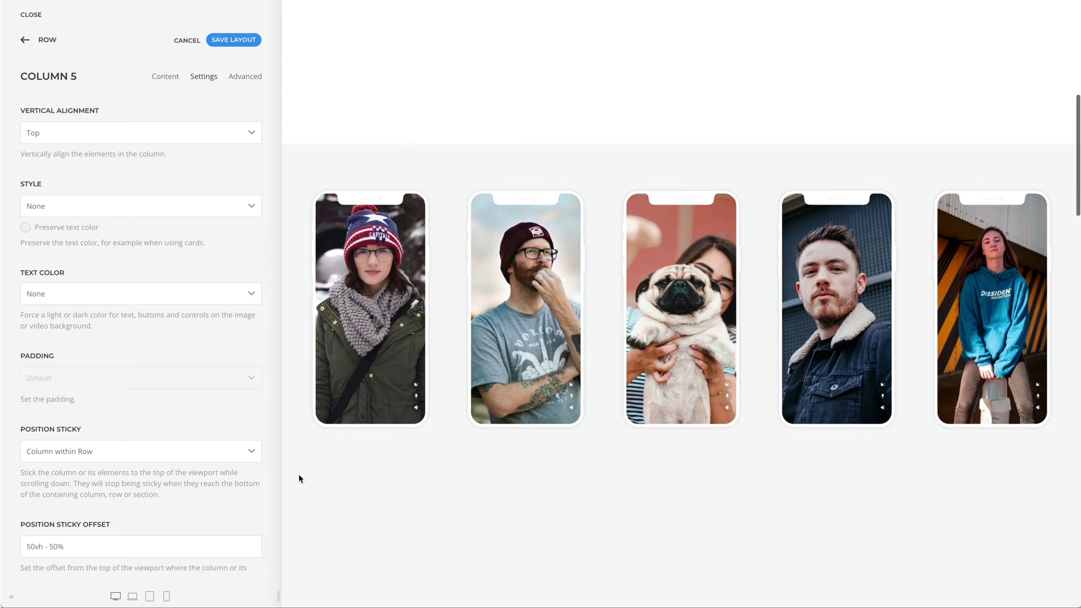
{"action": "scroll", "coordinate": [298, 478], "scroll_direction": "down", "scroll_amount": 1}
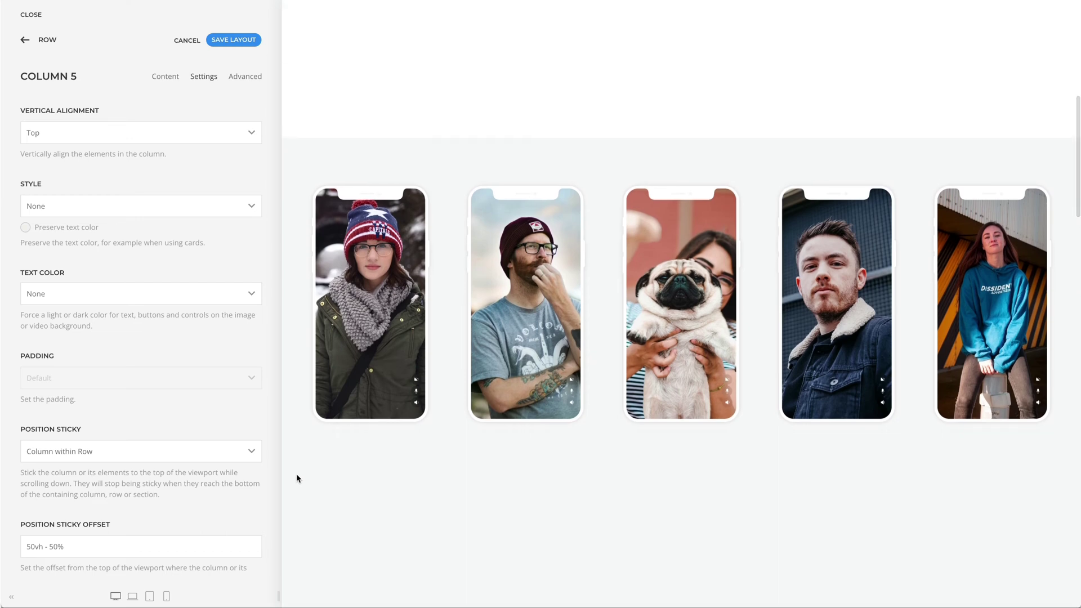
{"action": "left_click", "coordinate": [50, 47]}
{"action": "left_click", "coordinate": [50, 47]}
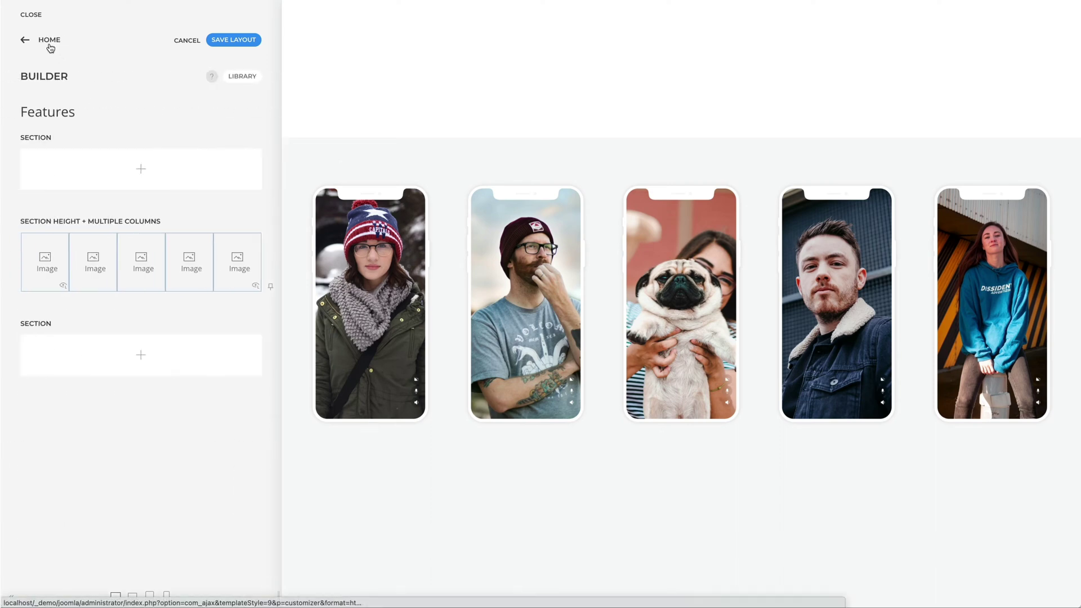
- Set the animation of the first column's image to Parallax and review its parallax settings down to the Target and Start/End options
{"action": "left_click", "coordinate": [44, 277]}
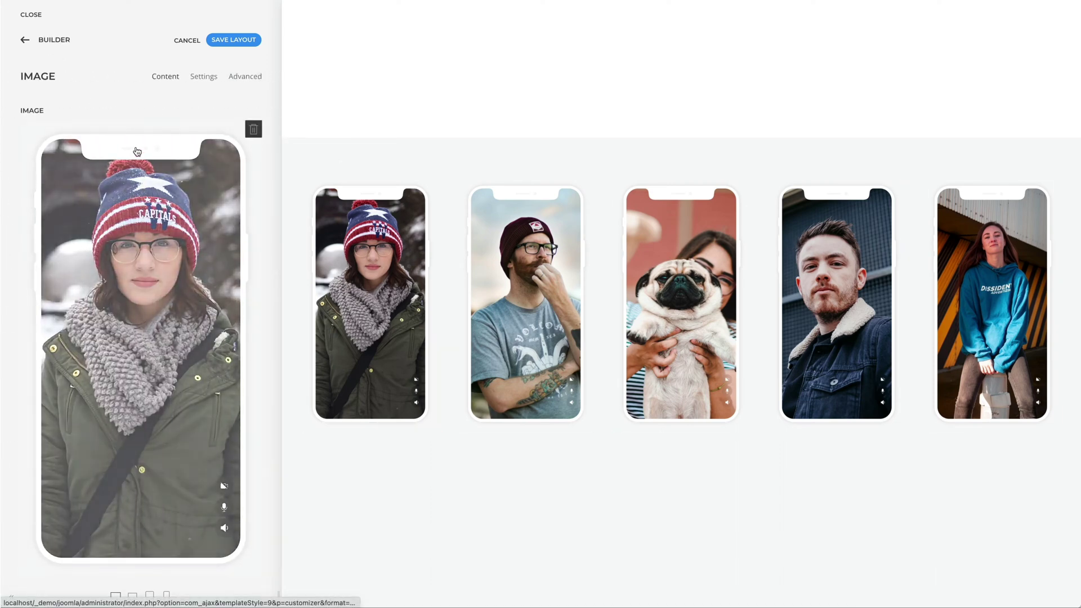
{"action": "left_click", "coordinate": [202, 77]}
{"action": "scroll", "coordinate": [177, 333], "scroll_direction": "down", "scroll_amount": 6}
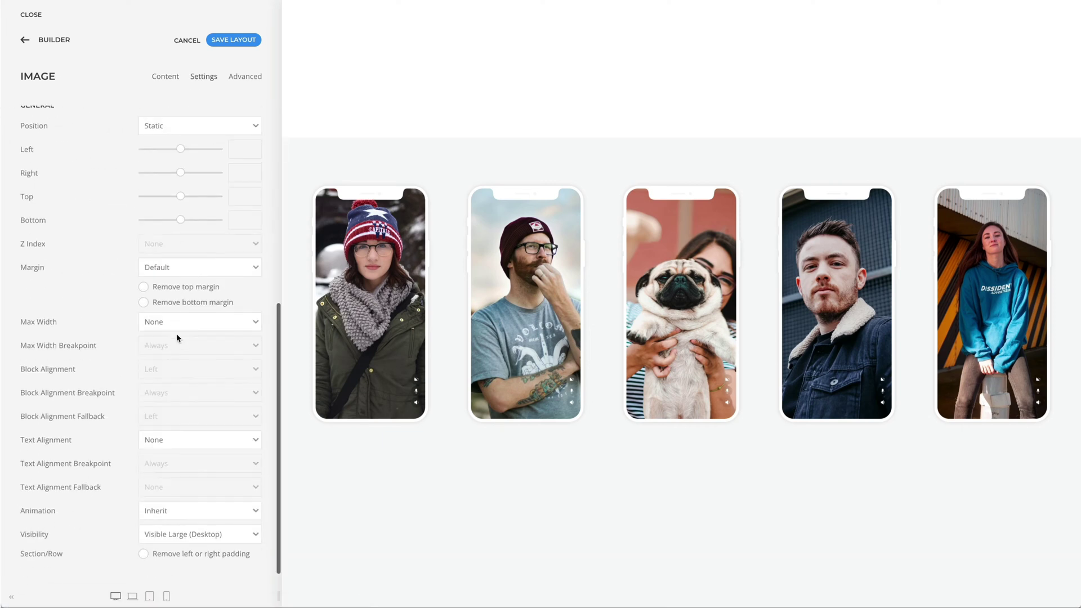
{"action": "left_click", "coordinate": [177, 510]}
{"action": "scroll", "coordinate": [181, 587], "scroll_direction": "down", "scroll_amount": 3}
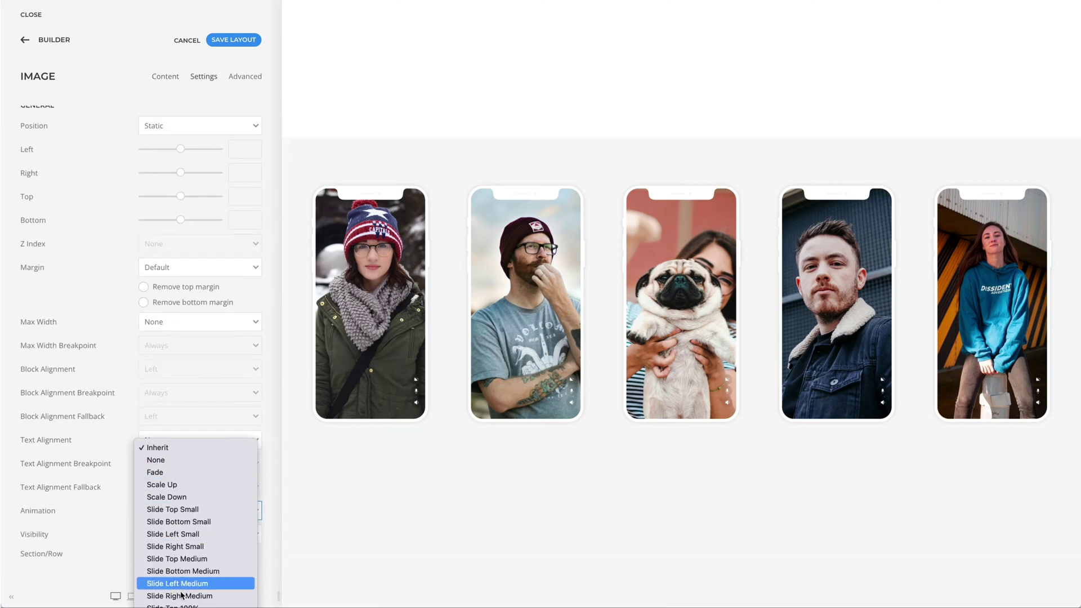
{"action": "left_click", "coordinate": [181, 595]}
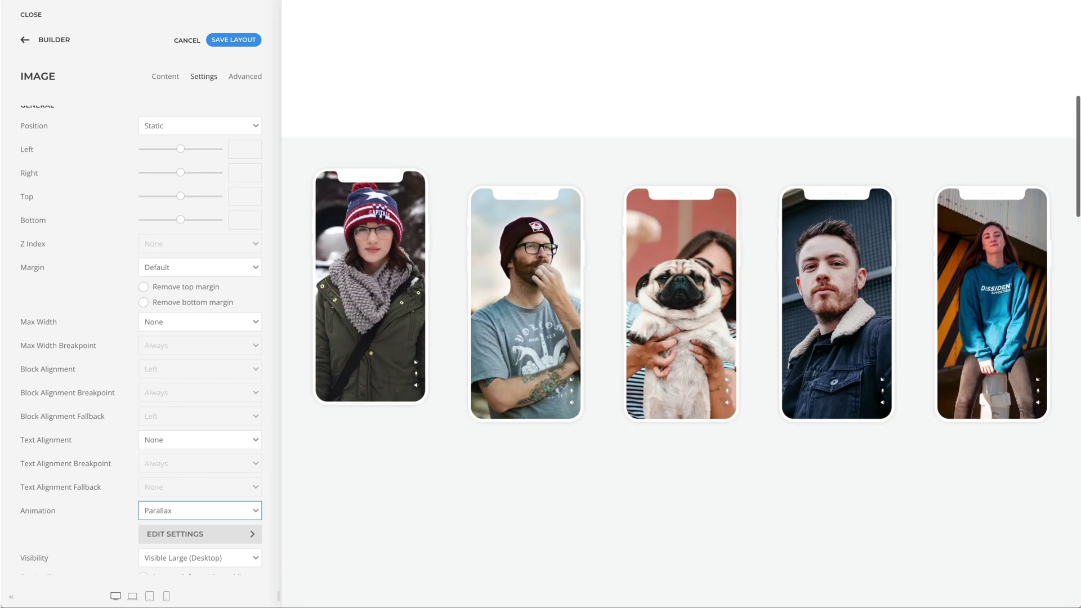
{"action": "left_click", "coordinate": [191, 540]}
{"action": "scroll", "coordinate": [192, 543], "scroll_direction": "down", "scroll_amount": 5}
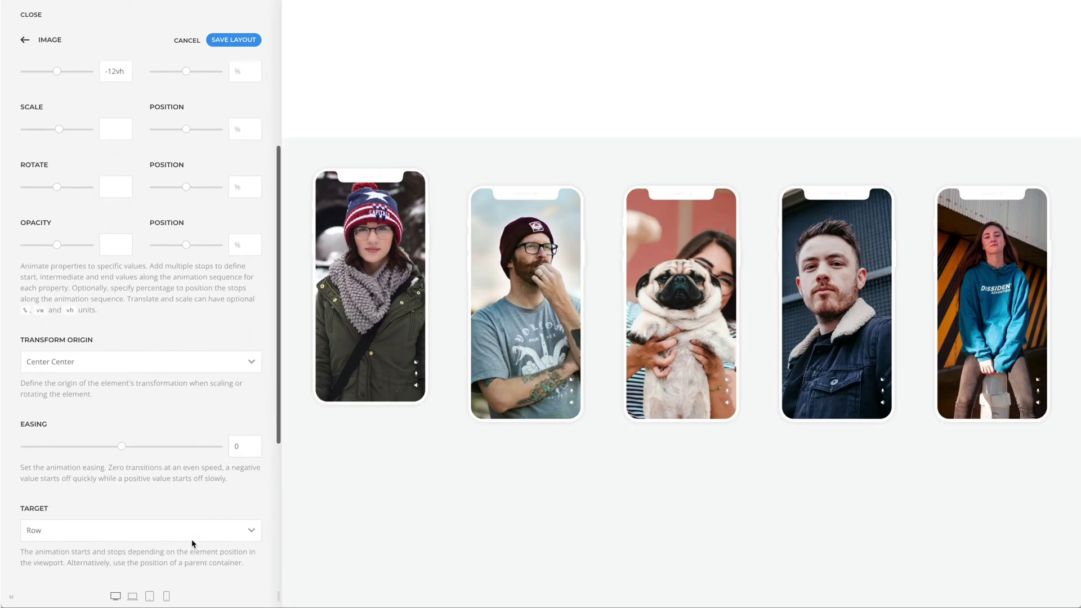
{"action": "scroll", "coordinate": [192, 543], "scroll_direction": "down", "scroll_amount": 2}
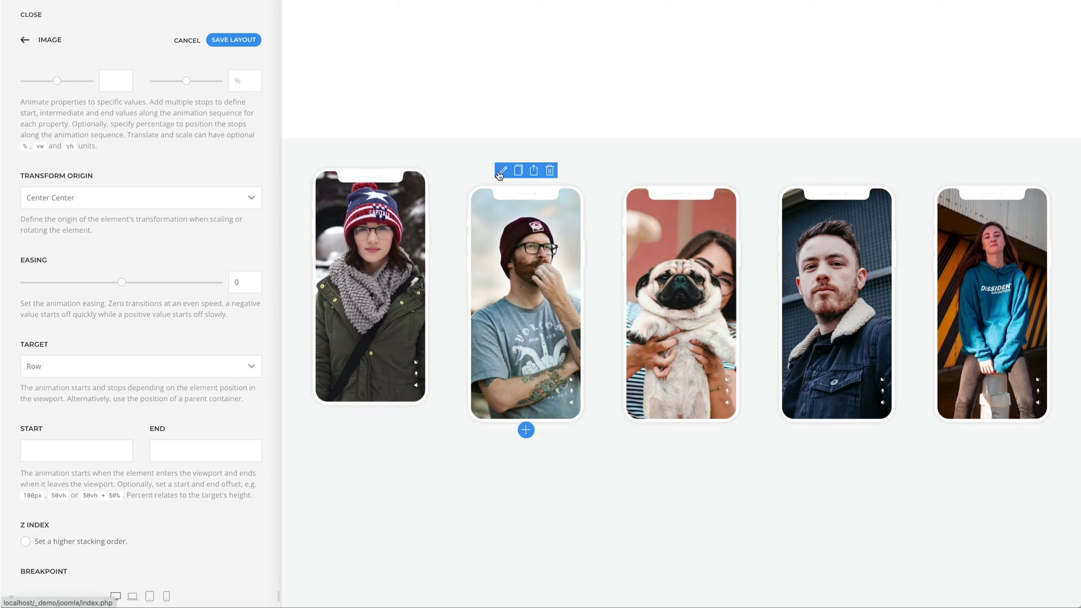
- Set the animation of the second column's image to Parallax
{"action": "left_click", "coordinate": [499, 172]}
{"action": "left_click", "coordinate": [203, 76]}
{"action": "scroll", "coordinate": [205, 425], "scroll_direction": "down", "scroll_amount": 6}
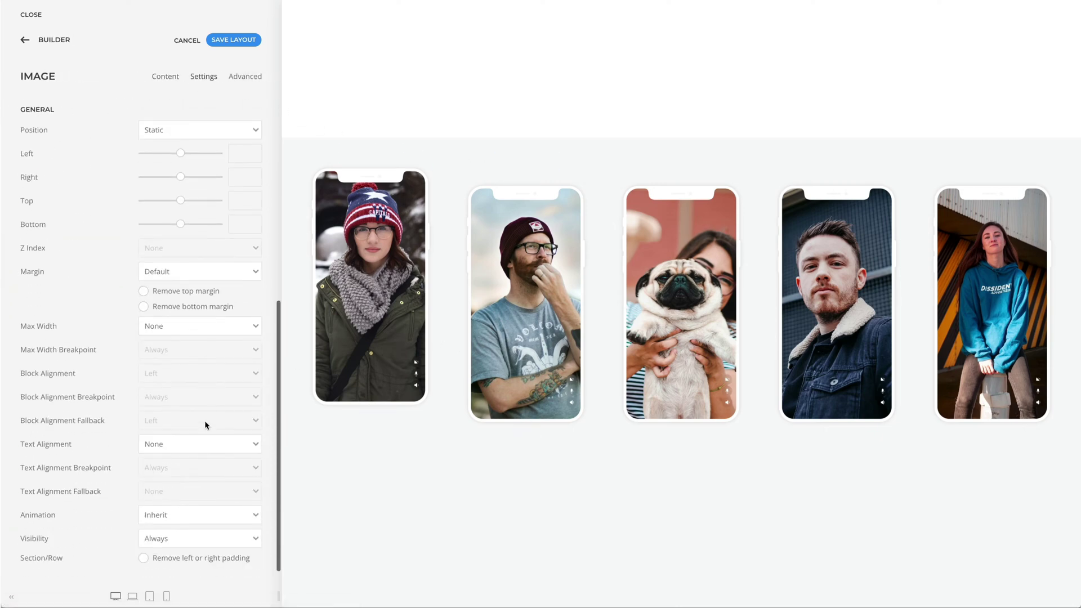
{"action": "left_click", "coordinate": [197, 510]}
{"action": "left_click", "coordinate": [169, 588]}
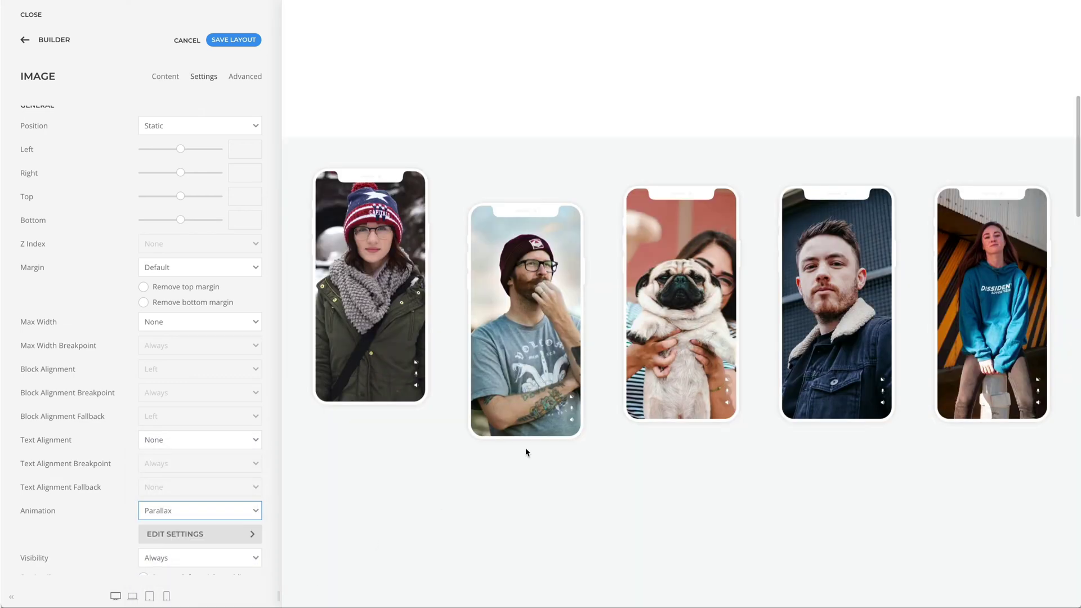
- Set the animation of the third column's image to Parallax
{"action": "left_click", "coordinate": [658, 171]}
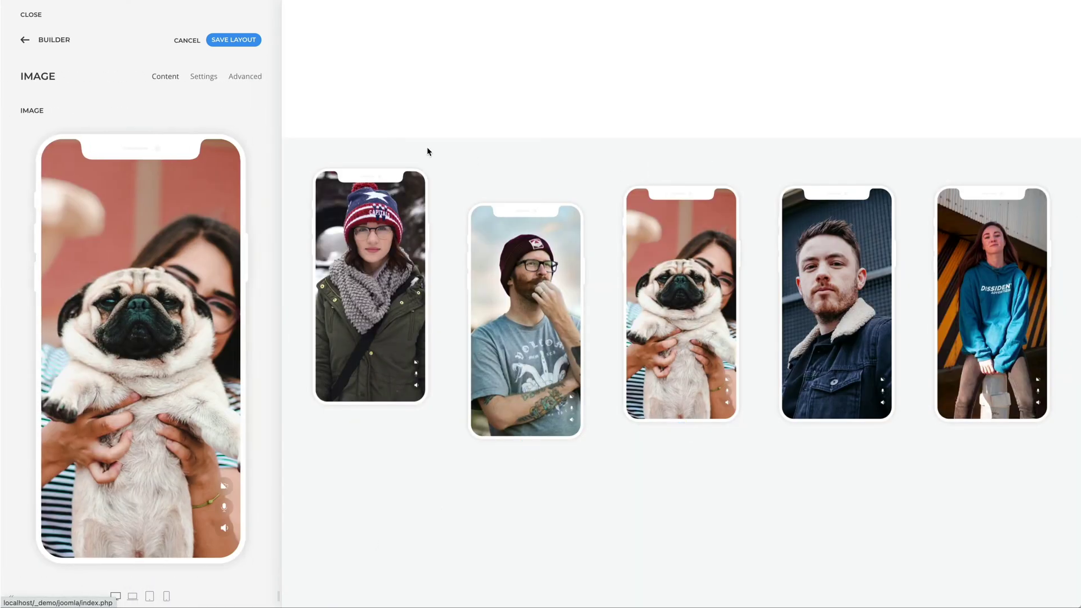
{"action": "left_click", "coordinate": [203, 79]}
{"action": "scroll", "coordinate": [204, 338], "scroll_direction": "down", "scroll_amount": 6}
{"action": "left_click", "coordinate": [194, 510]}
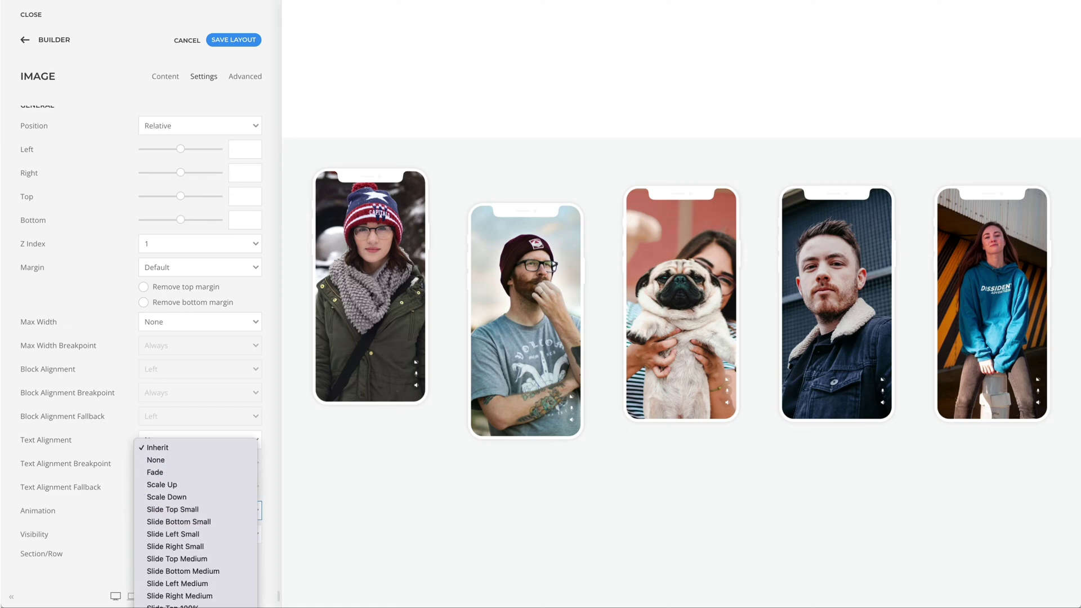
{"action": "left_click", "coordinate": [168, 599]}
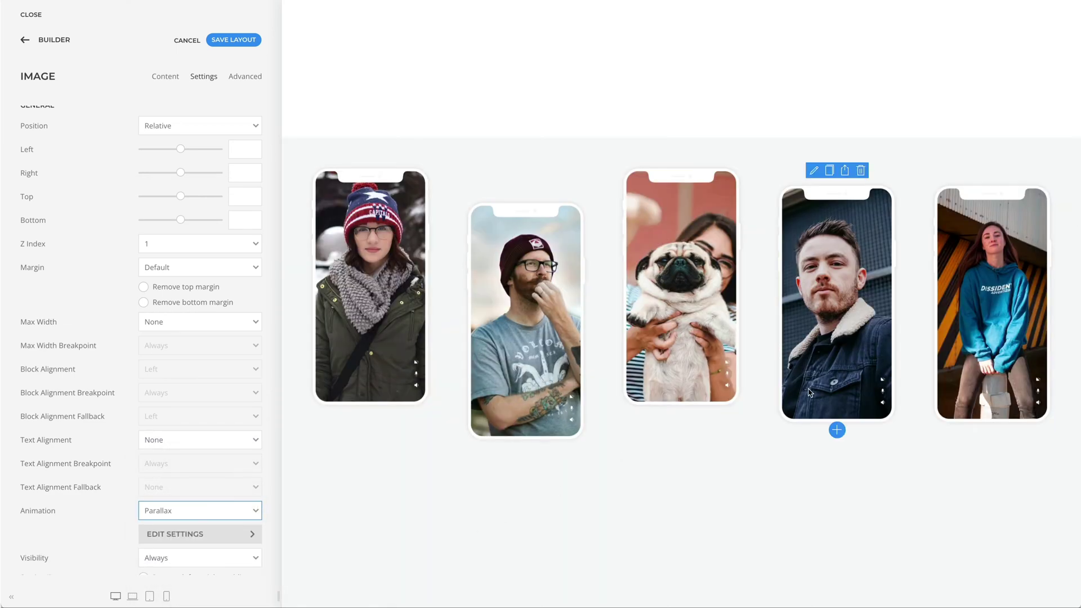
- Set the animation of the fourth column's image to Parallax
{"action": "left_click", "coordinate": [813, 172]}
{"action": "left_click", "coordinate": [203, 79]}
{"action": "scroll", "coordinate": [222, 374], "scroll_direction": "down", "scroll_amount": 6}
{"action": "left_click", "coordinate": [209, 510]}
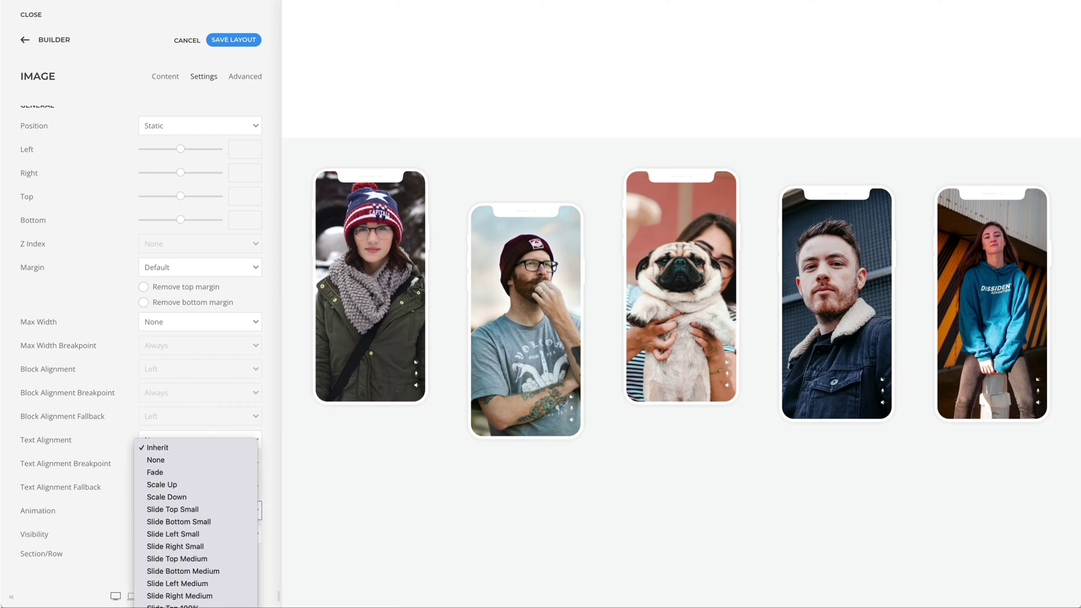
{"action": "left_click", "coordinate": [169, 596]}
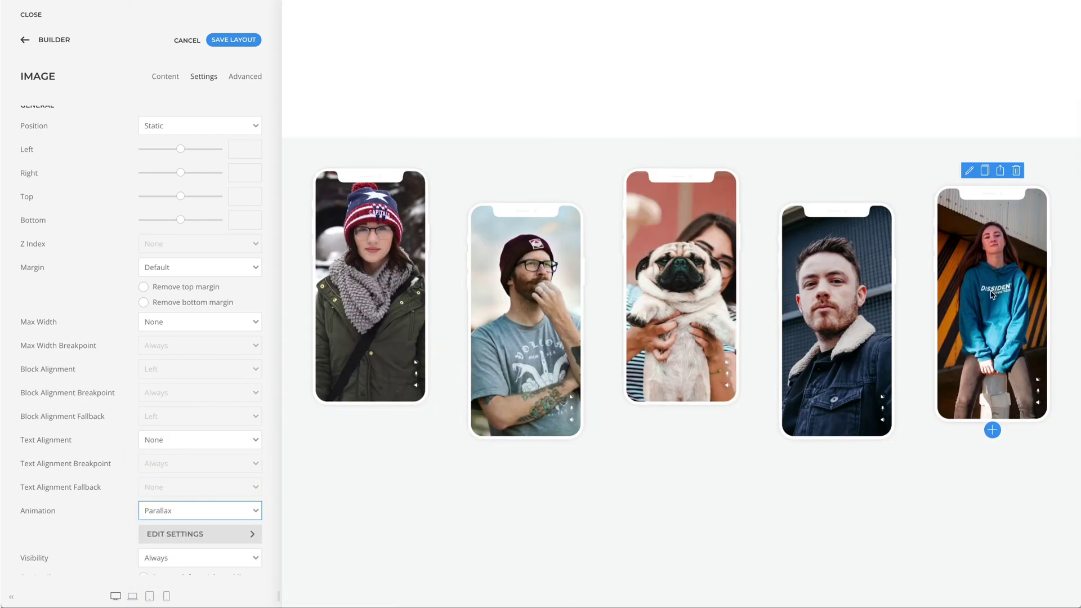
- Set the animation of the fifth column's image to Parallax
{"action": "left_click", "coordinate": [973, 173]}
{"action": "left_click", "coordinate": [203, 78]}
{"action": "scroll", "coordinate": [179, 362], "scroll_direction": "down", "scroll_amount": 5}
{"action": "scroll", "coordinate": [179, 362], "scroll_direction": "down", "scroll_amount": 5}
{"action": "left_click", "coordinate": [176, 511]}
{"action": "left_click", "coordinate": [169, 594]}
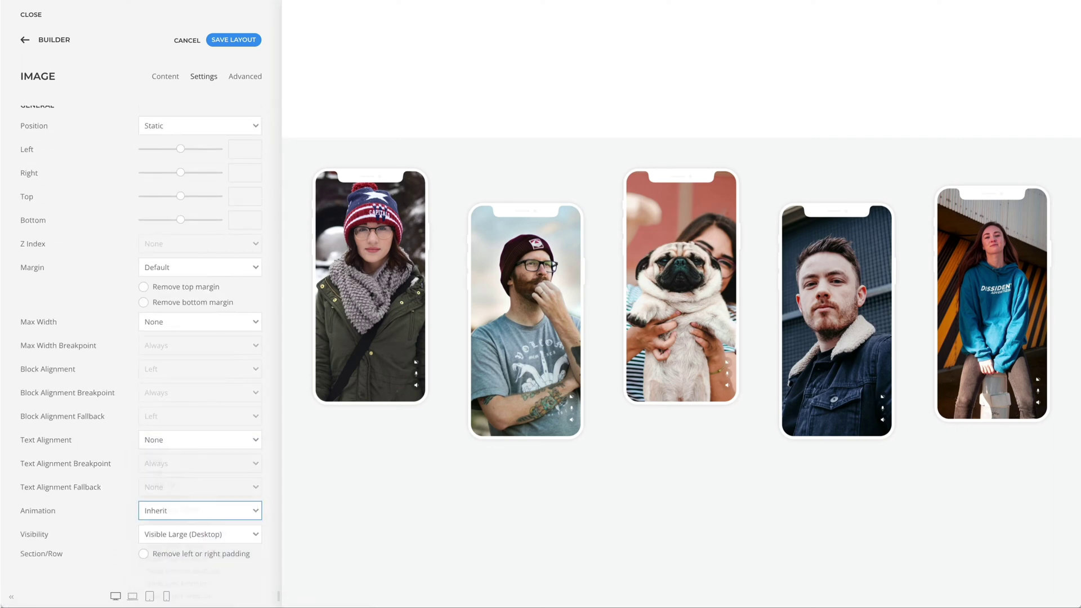
- Examine how the five parallax images move against each other while scrolling through the whole section in the preview
{"action": "scroll", "coordinate": [316, 557], "scroll_direction": "up", "scroll_amount": 6}
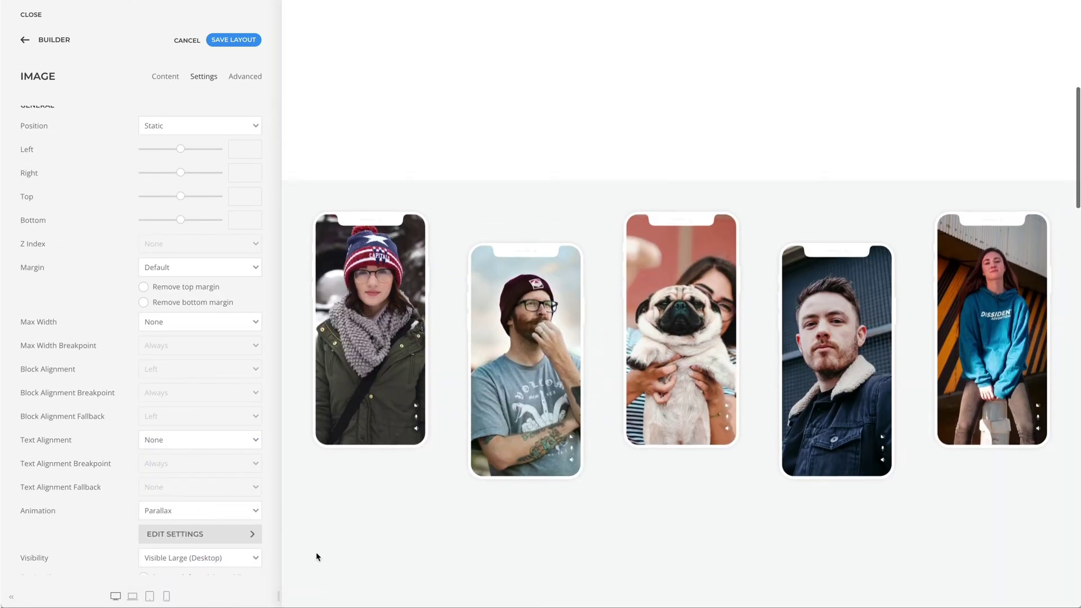
{"action": "scroll", "coordinate": [316, 557], "scroll_direction": "up", "scroll_amount": 2}
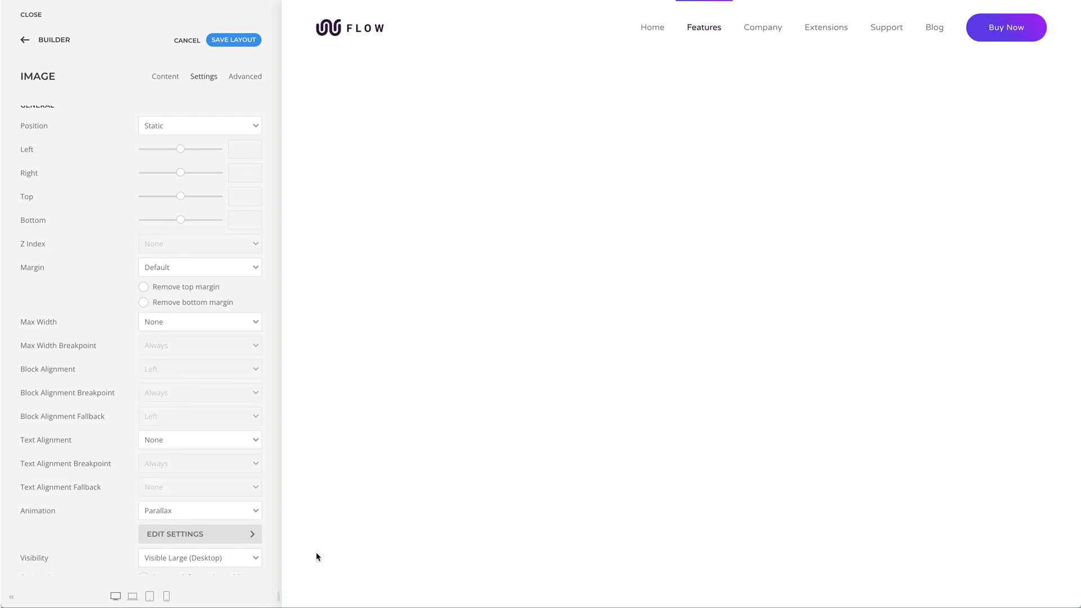
{"action": "scroll", "coordinate": [316, 556], "scroll_direction": "down", "scroll_amount": 6}
{"action": "scroll", "coordinate": [315, 556], "scroll_direction": "down", "scroll_amount": 3}
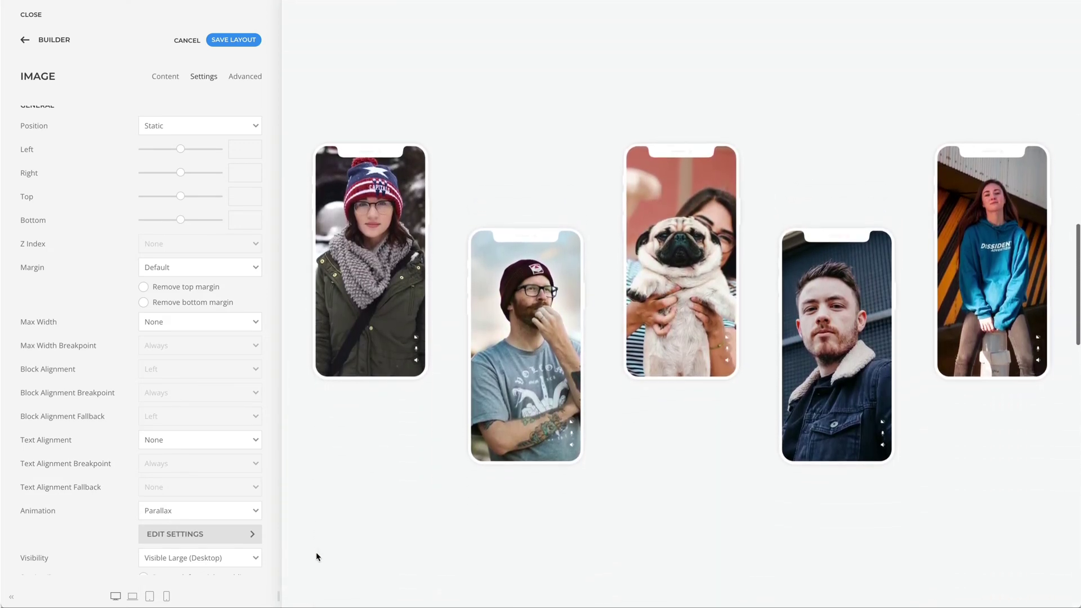
{"action": "scroll", "coordinate": [316, 556], "scroll_direction": "down", "scroll_amount": 3}
{"action": "scroll", "coordinate": [316, 554], "scroll_direction": "down", "scroll_amount": 10}
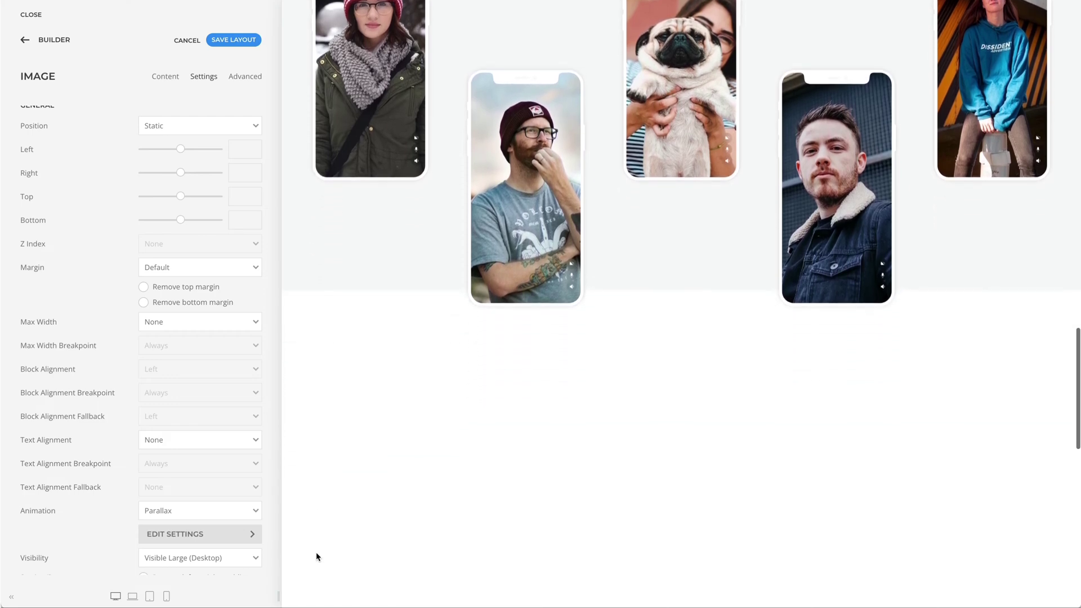
{"action": "scroll", "coordinate": [316, 557], "scroll_direction": "up", "scroll_amount": 10}
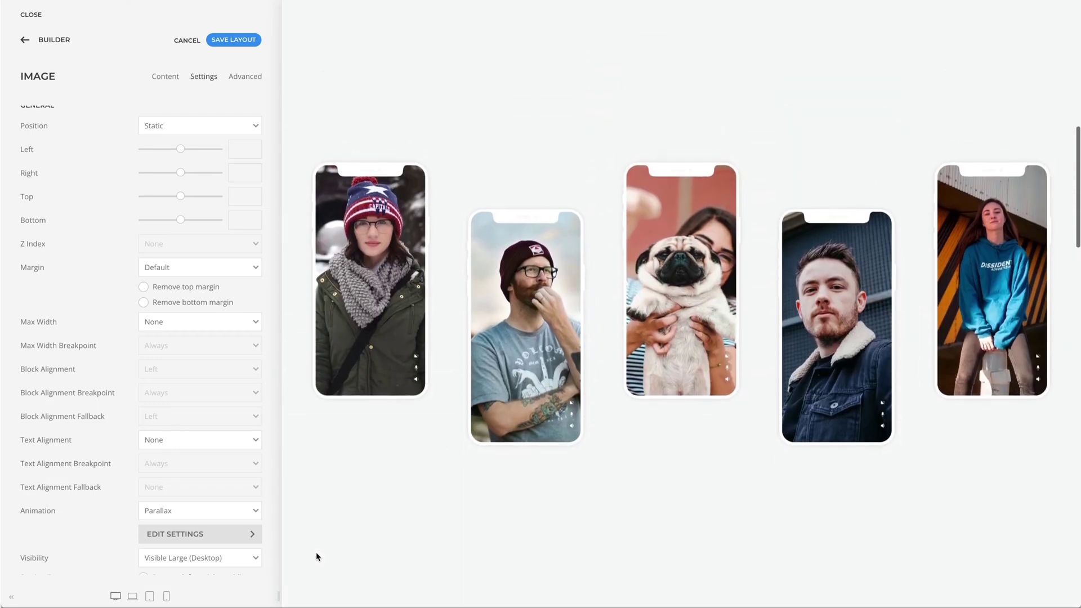
- Replace the page layout with the saved "Content Height + 1 Sticky Column" layout and review its section settings
{"action": "left_click", "coordinate": [55, 44]}
{"action": "left_click", "coordinate": [243, 77]}
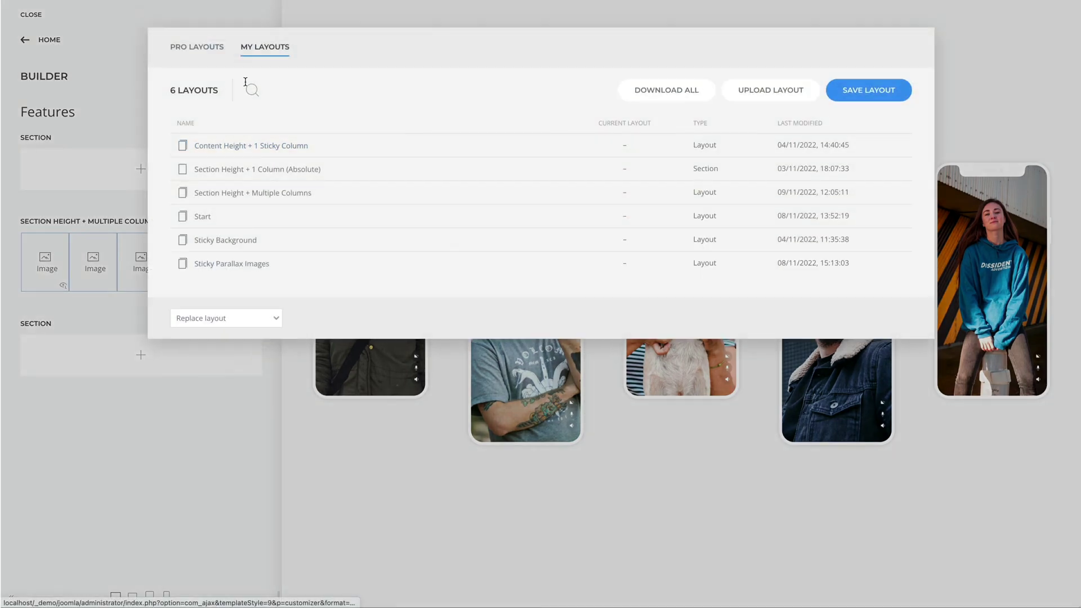
{"action": "left_click", "coordinate": [330, 150]}
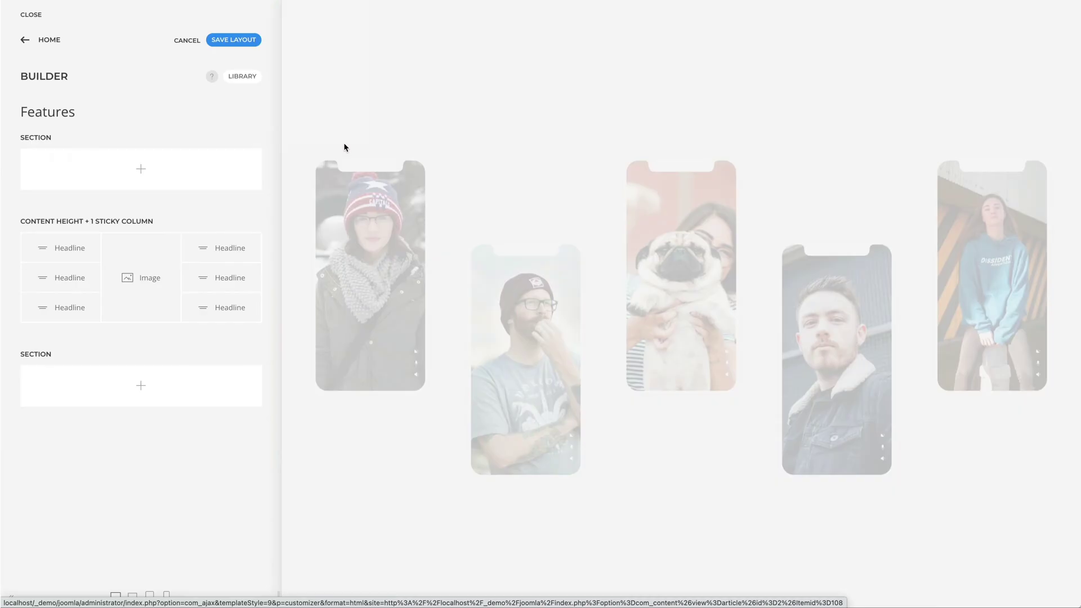
{"action": "scroll", "coordinate": [344, 147], "scroll_direction": "up", "scroll_amount": 5}
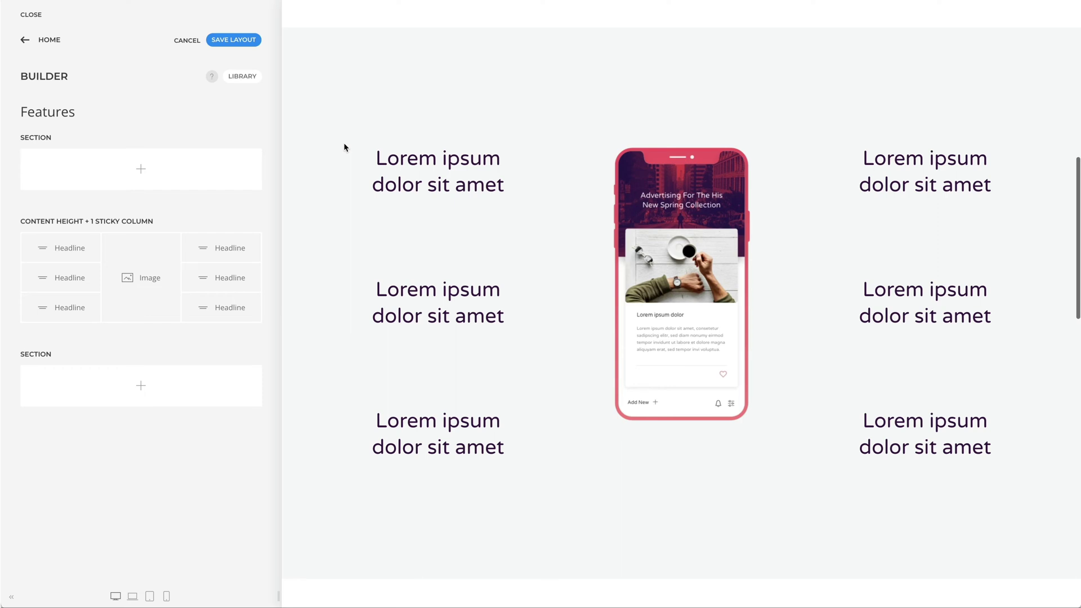
{"action": "left_click", "coordinate": [168, 222]}
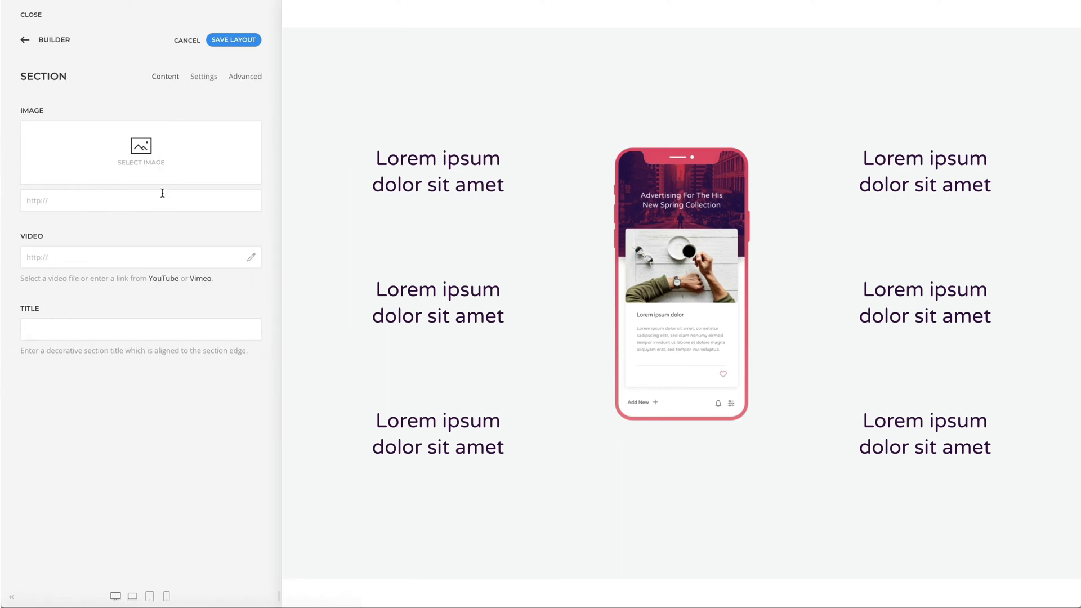
{"action": "left_click", "coordinate": [205, 82]}
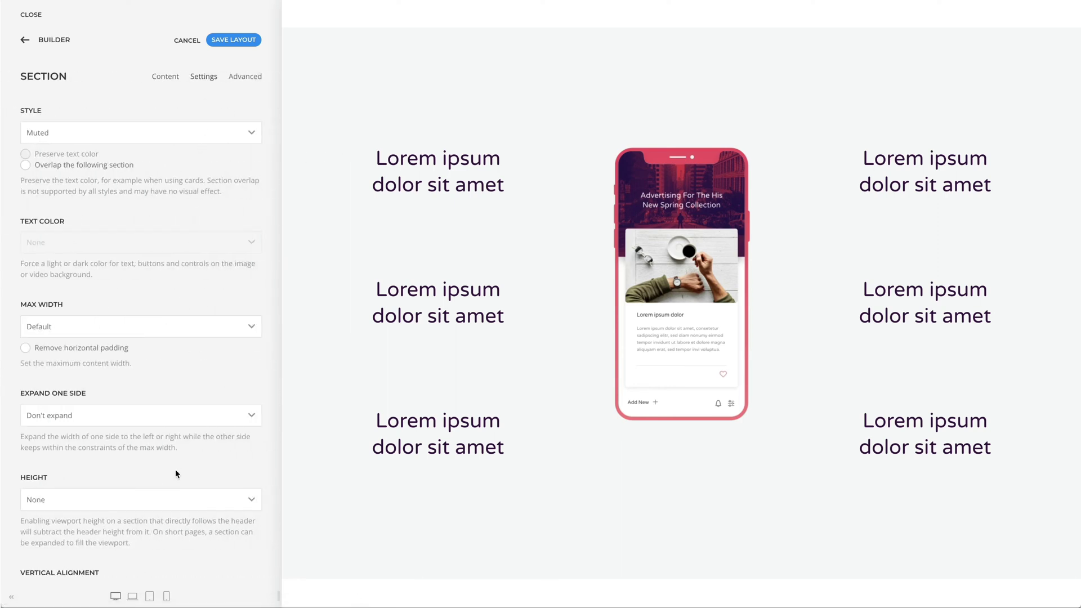
{"action": "left_click", "coordinate": [48, 44]}
- Duplicate the first headline of the first column five times to make the section taller
{"action": "left_click", "coordinate": [73, 239]}
{"action": "left_click", "coordinate": [73, 239]}
{"action": "left_click", "coordinate": [73, 239]}
{"action": "left_click", "coordinate": [74, 240]}
{"action": "left_click", "coordinate": [73, 239]}
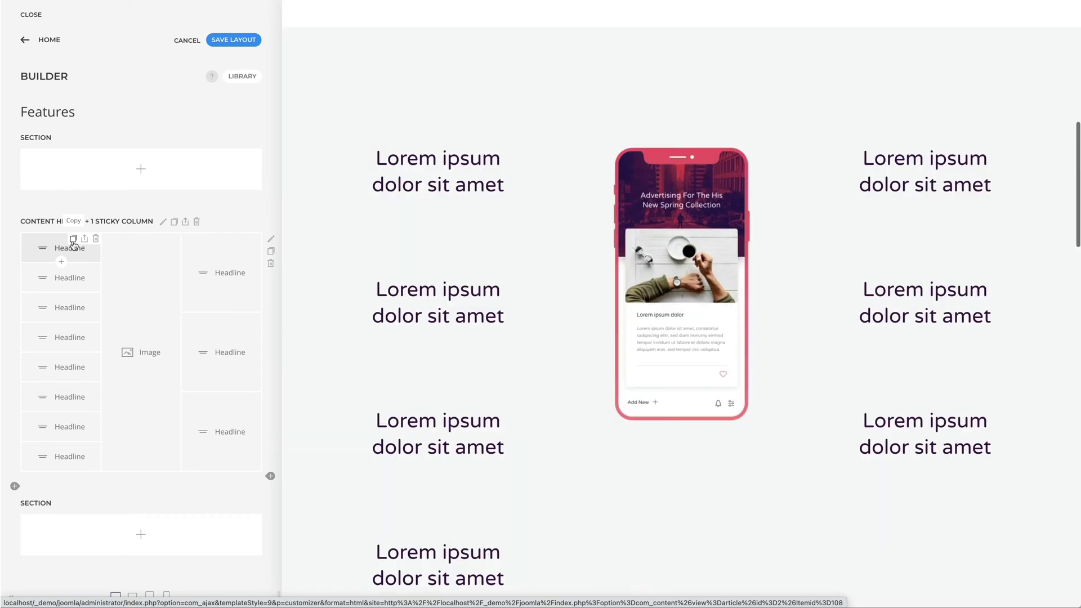
- Duplicate the first headline of the third column five times and check the section's length in the preview
{"action": "left_click", "coordinate": [234, 239]}
{"action": "left_click", "coordinate": [234, 239]}
{"action": "left_click", "coordinate": [233, 238]}
{"action": "left_click", "coordinate": [234, 238]}
{"action": "left_click", "coordinate": [234, 238]}
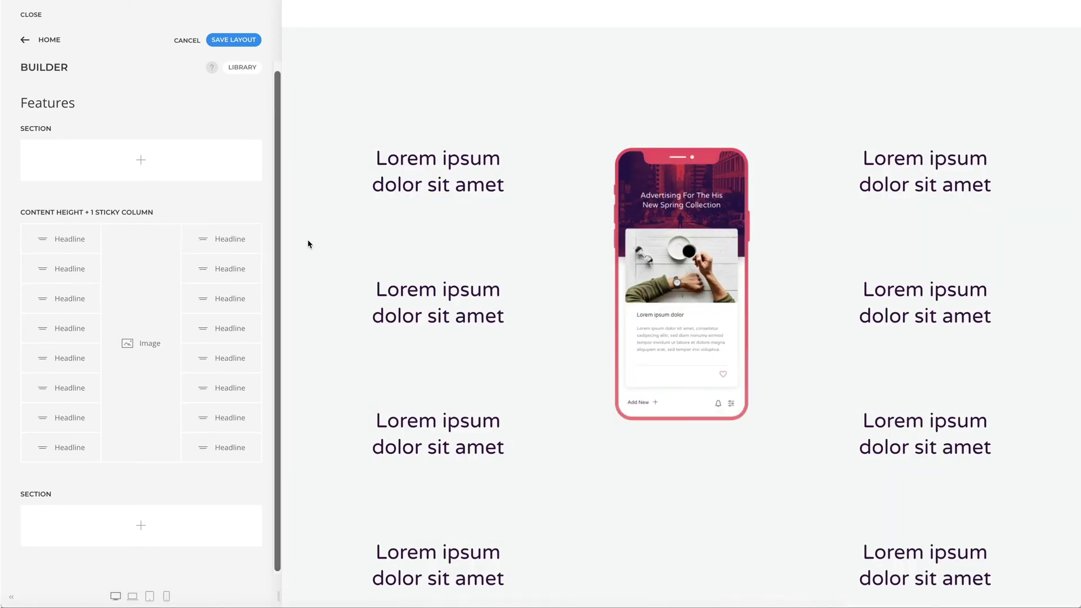
{"action": "scroll", "coordinate": [307, 244], "scroll_direction": "down", "scroll_amount": 5}
{"action": "scroll", "coordinate": [308, 243], "scroll_direction": "down", "scroll_amount": 5}
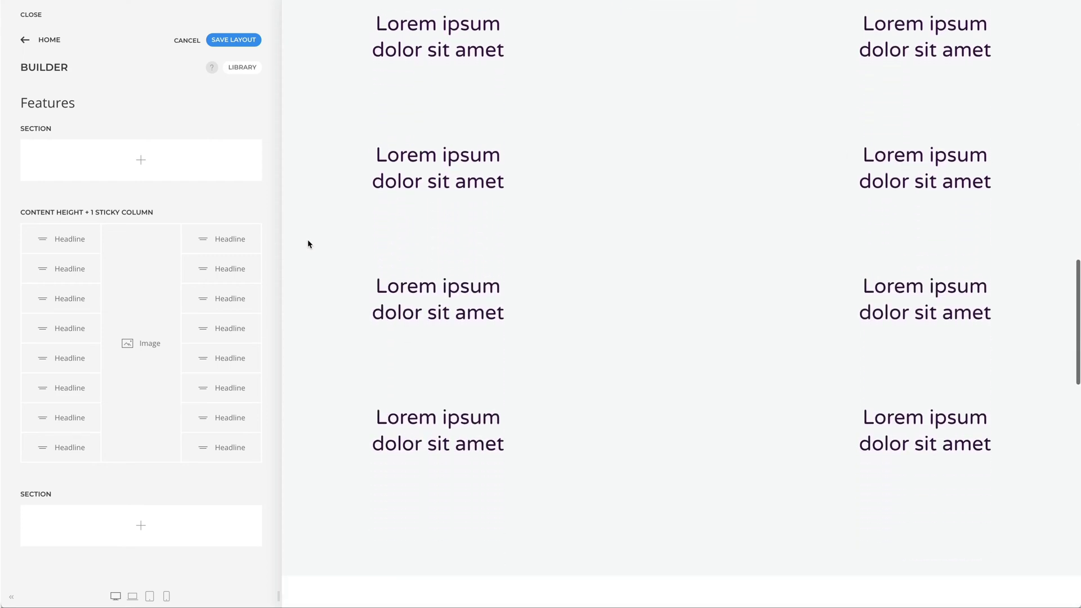
{"action": "scroll", "coordinate": [308, 244], "scroll_direction": "up", "scroll_amount": 9}
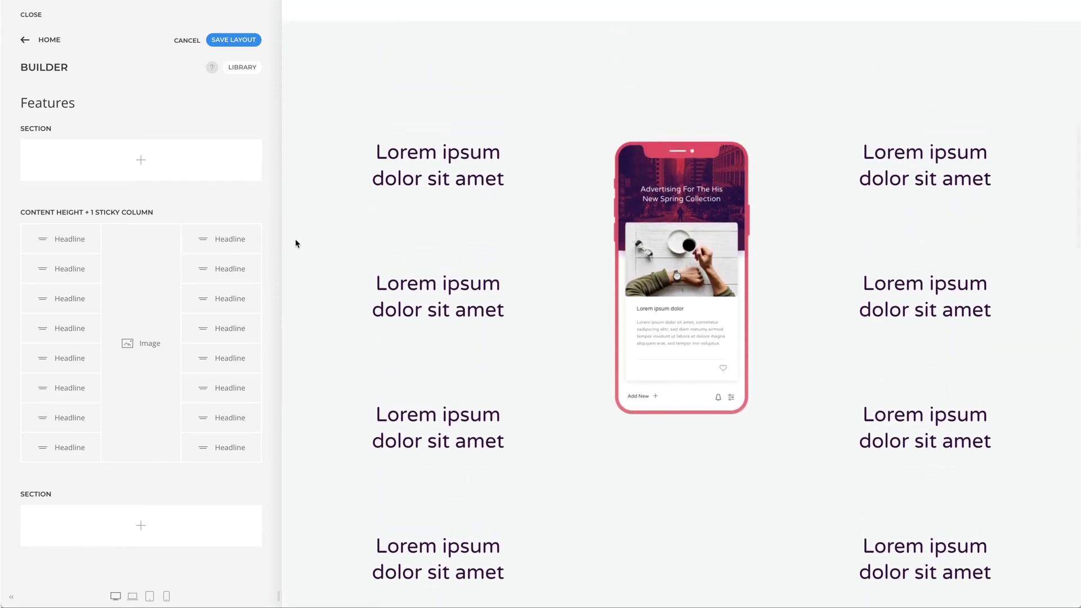
- Set Position Sticky of column 2 to Column within Section and check how the phone image sticks while scrolling
{"action": "left_click", "coordinate": [272, 229]}
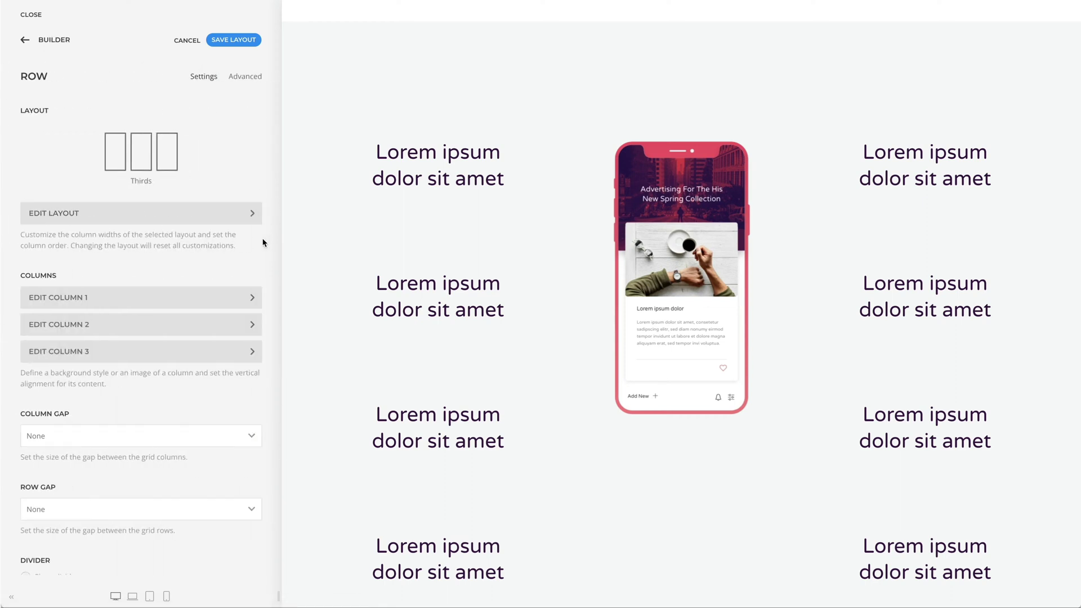
{"action": "left_click", "coordinate": [226, 323]}
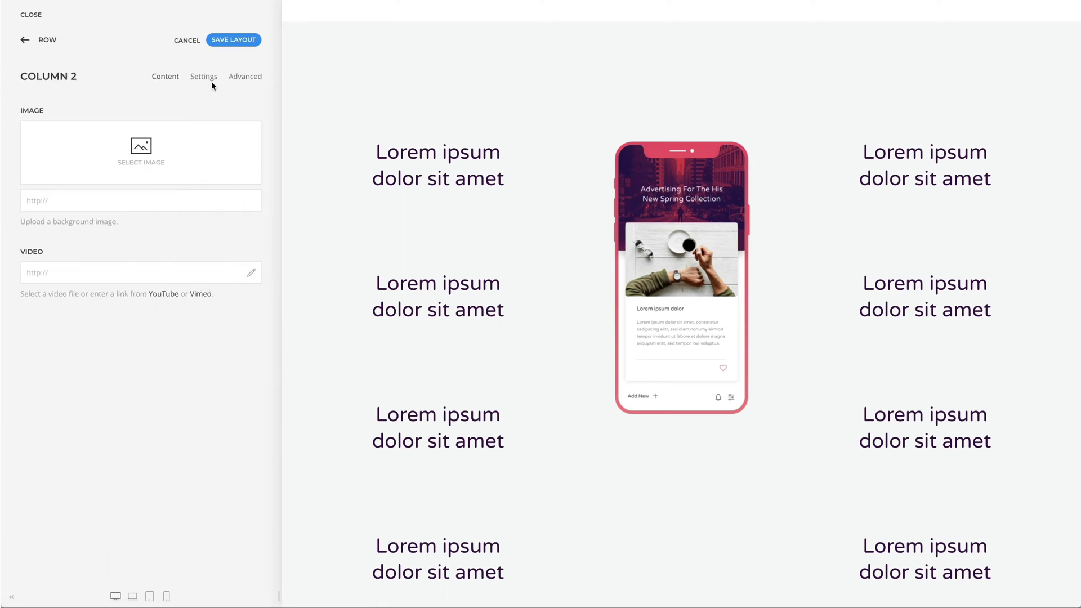
{"action": "left_click", "coordinate": [212, 82]}
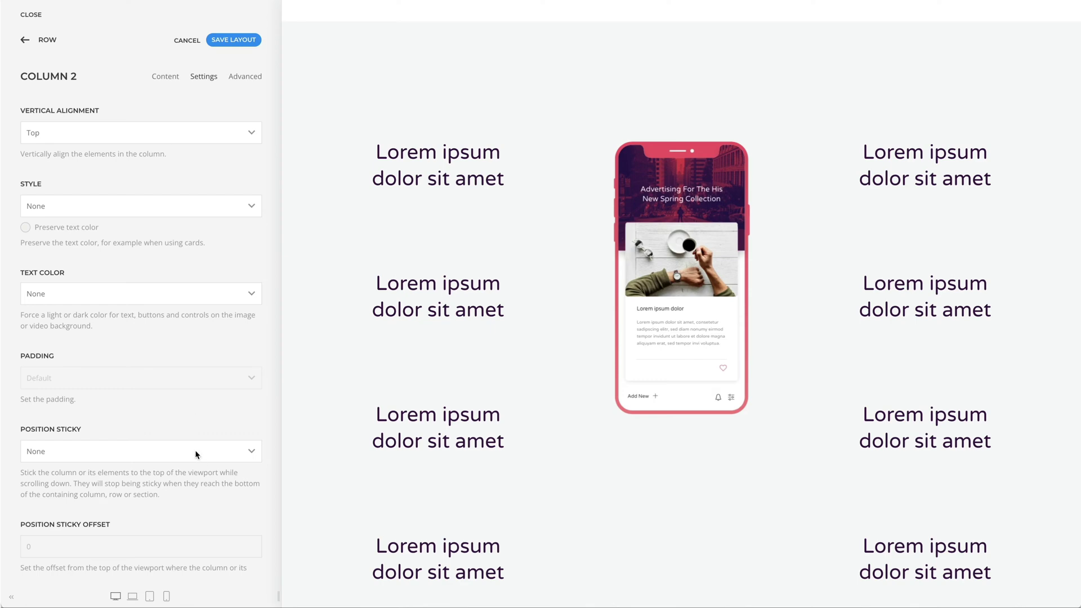
{"action": "left_click", "coordinate": [195, 450]}
{"action": "left_click", "coordinate": [194, 488]}
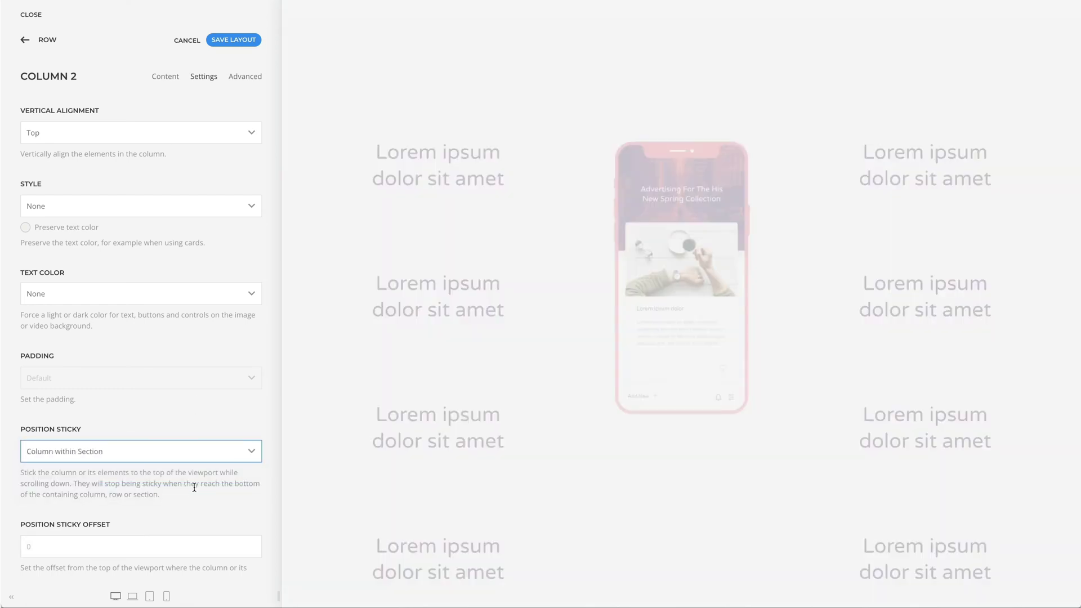
{"action": "scroll", "coordinate": [323, 483], "scroll_direction": "down", "scroll_amount": 5}
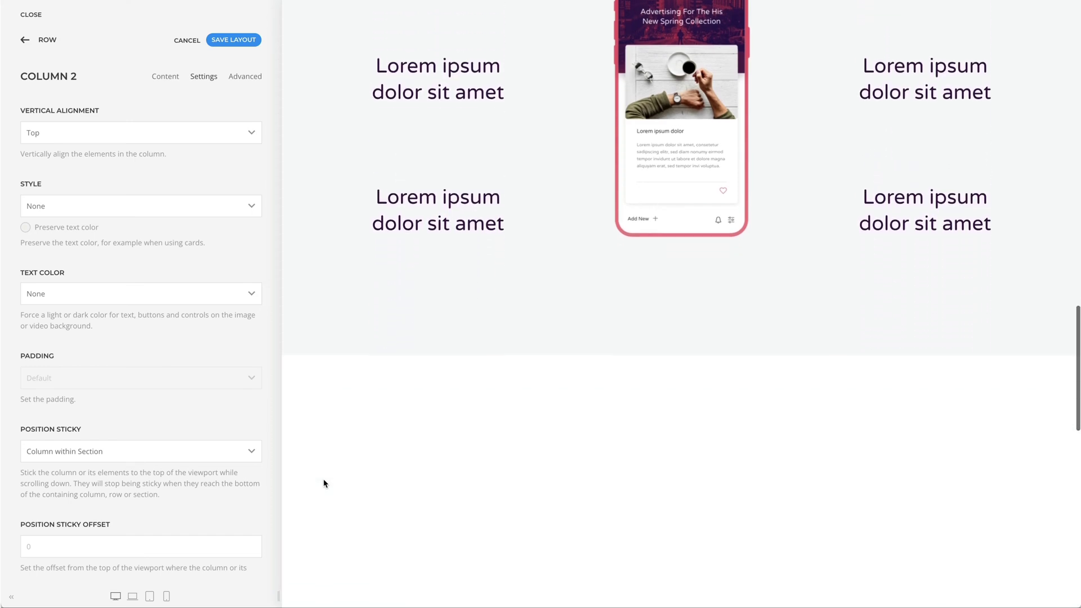
{"action": "scroll", "coordinate": [323, 480], "scroll_direction": "up", "scroll_amount": 3}
{"action": "scroll", "coordinate": [324, 483], "scroll_direction": "up", "scroll_amount": 3}
{"action": "scroll", "coordinate": [323, 483], "scroll_direction": "up", "scroll_amount": 1}
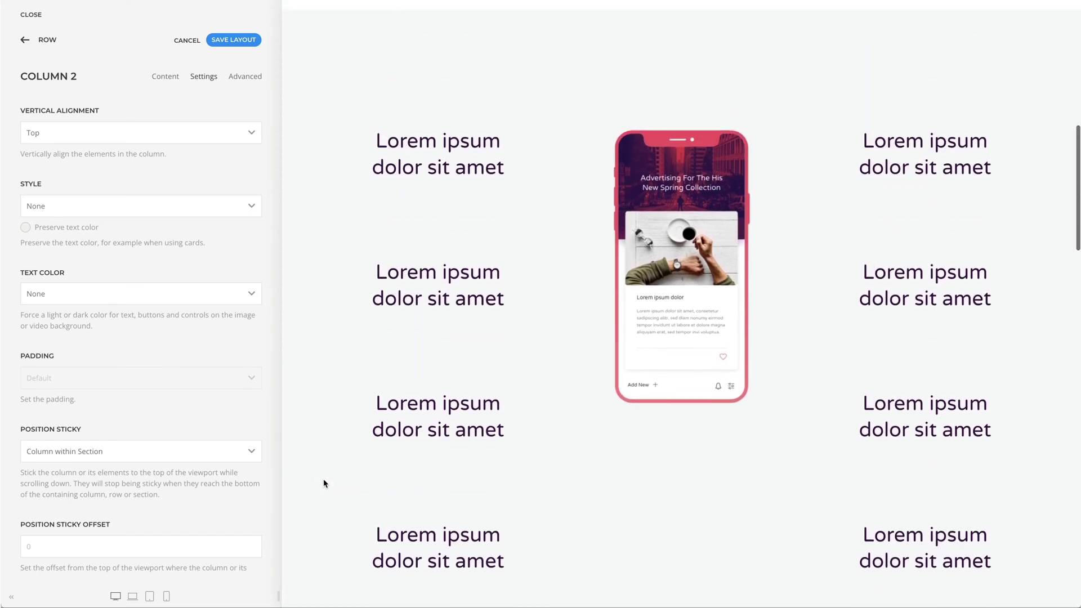
- Set the animation of the middle column's phone image to Parallax and check its movement while scrolling the preview
{"action": "left_click", "coordinate": [44, 40]}
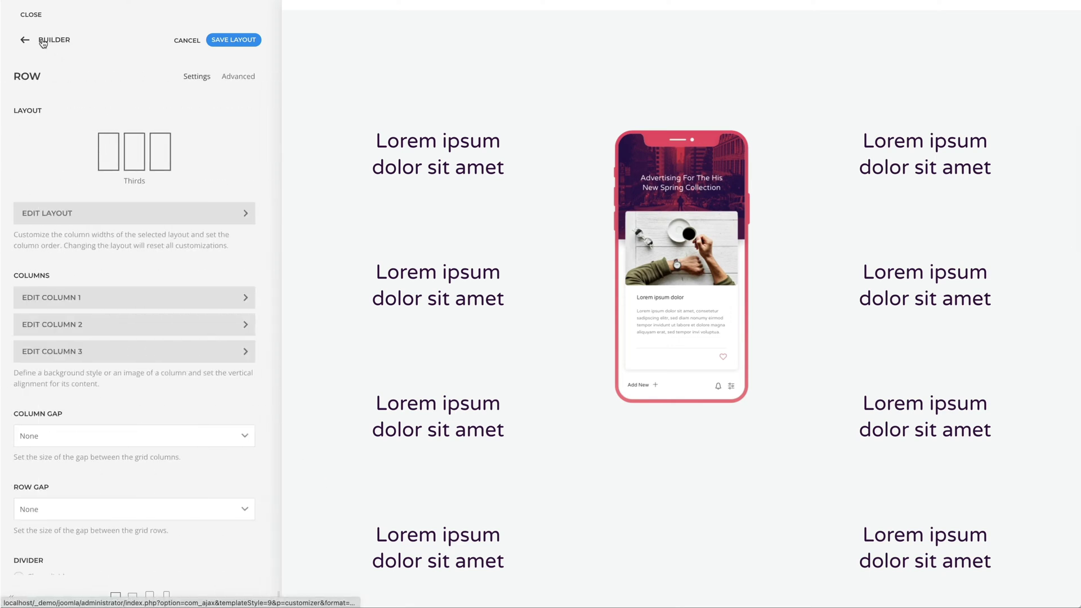
{"action": "left_click", "coordinate": [48, 45]}
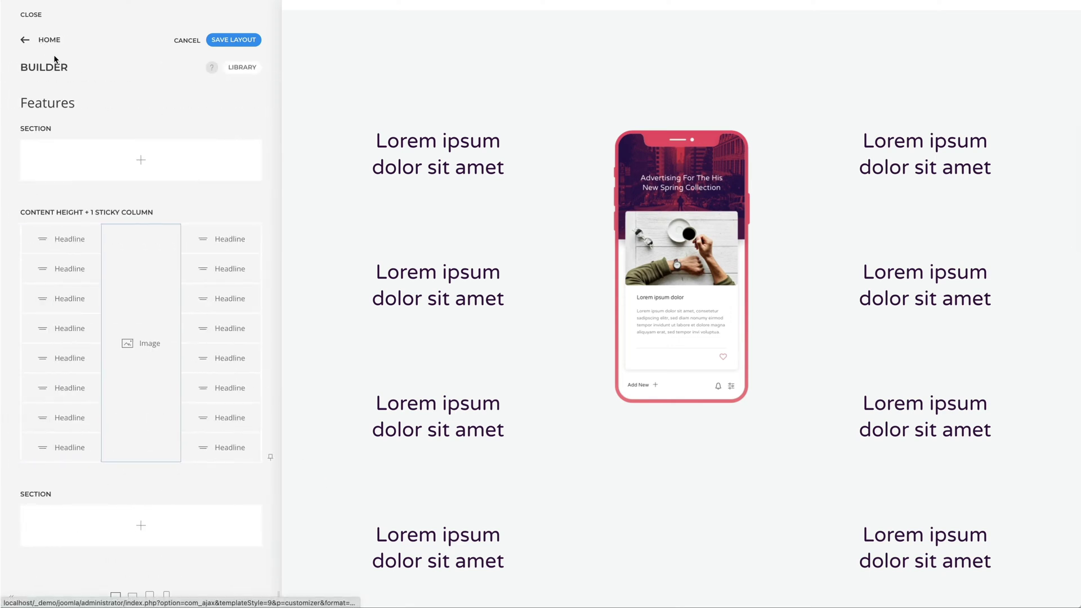
{"action": "left_click", "coordinate": [137, 273]}
{"action": "left_click", "coordinate": [204, 76]}
{"action": "scroll", "coordinate": [191, 304], "scroll_direction": "down", "scroll_amount": 6}
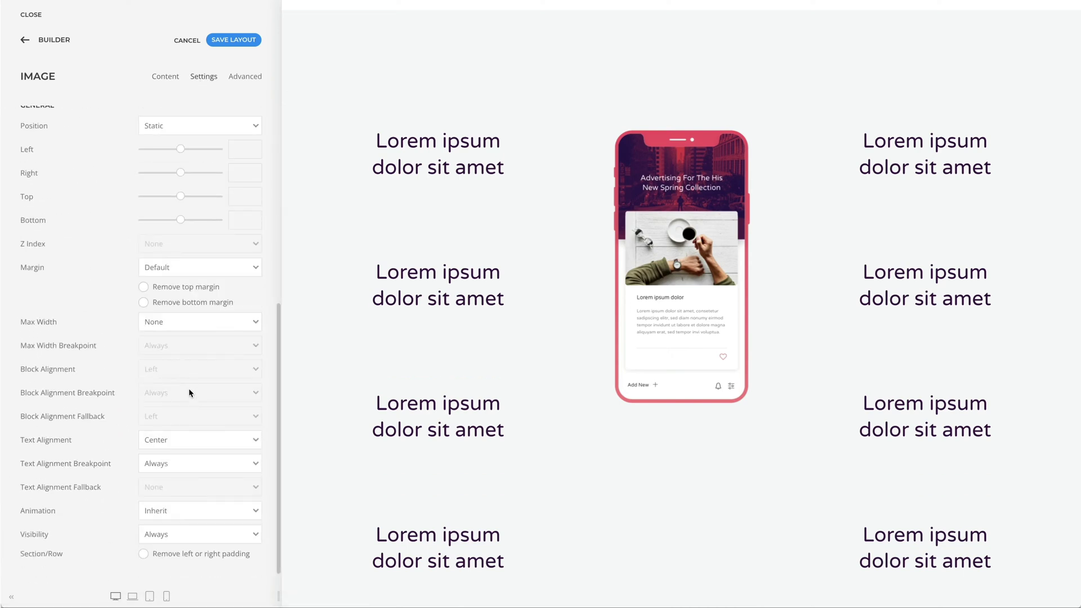
{"action": "left_click", "coordinate": [188, 509]}
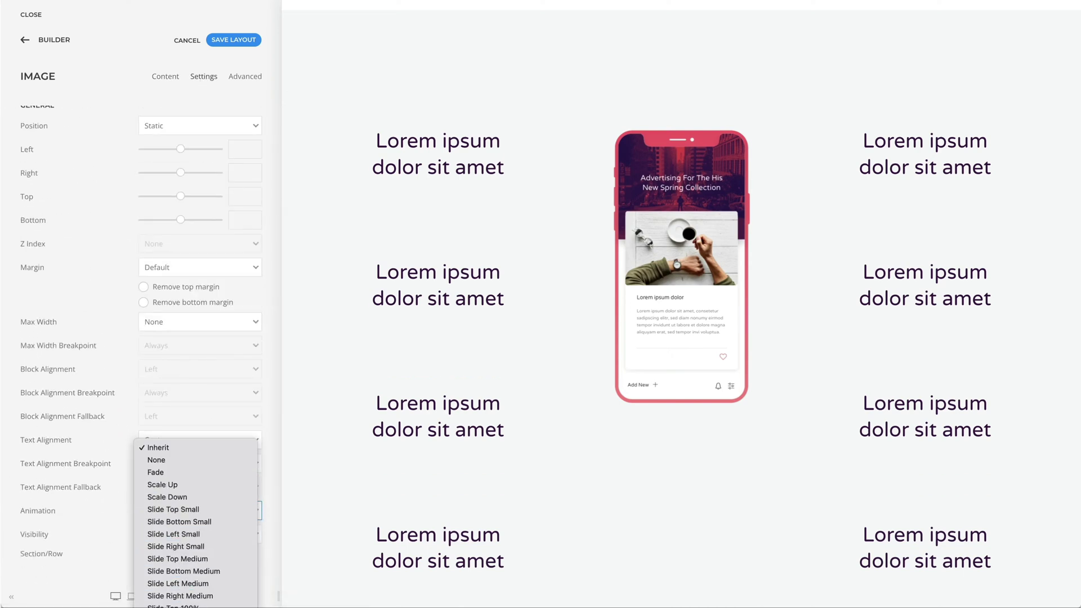
{"action": "key", "text": "p"}
{"action": "key", "text": "Return"}
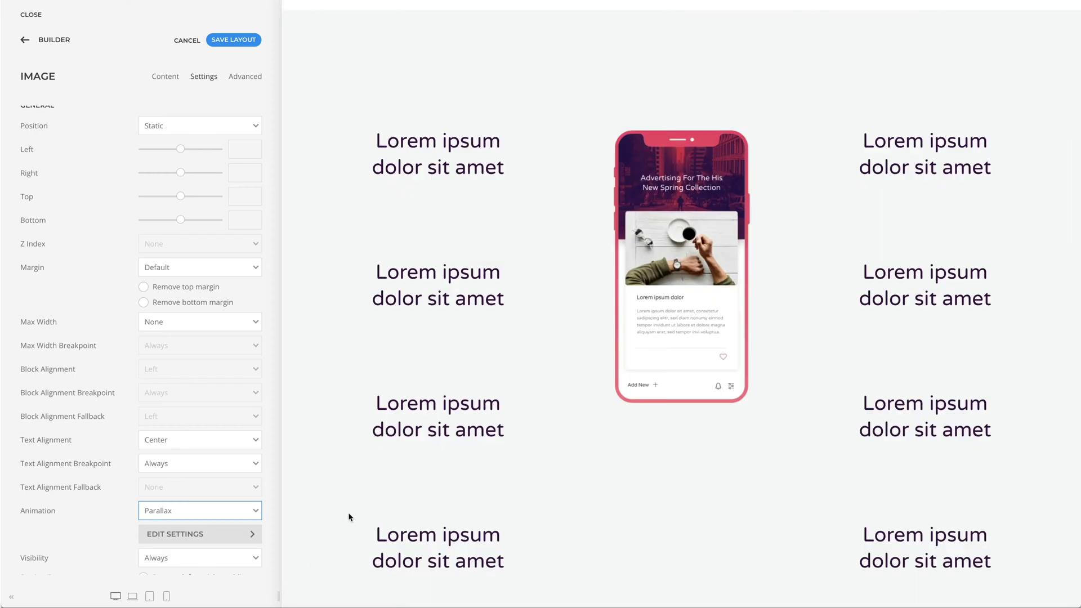
{"action": "scroll", "coordinate": [349, 516], "scroll_direction": "down", "scroll_amount": 1}
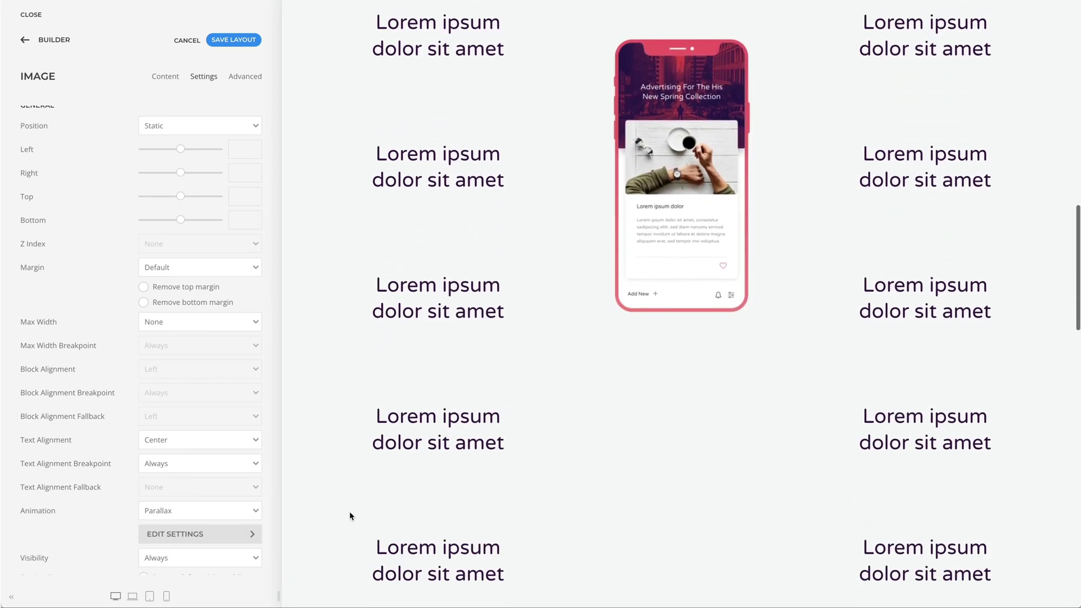
{"action": "scroll", "coordinate": [349, 516], "scroll_direction": "down", "scroll_amount": 8}
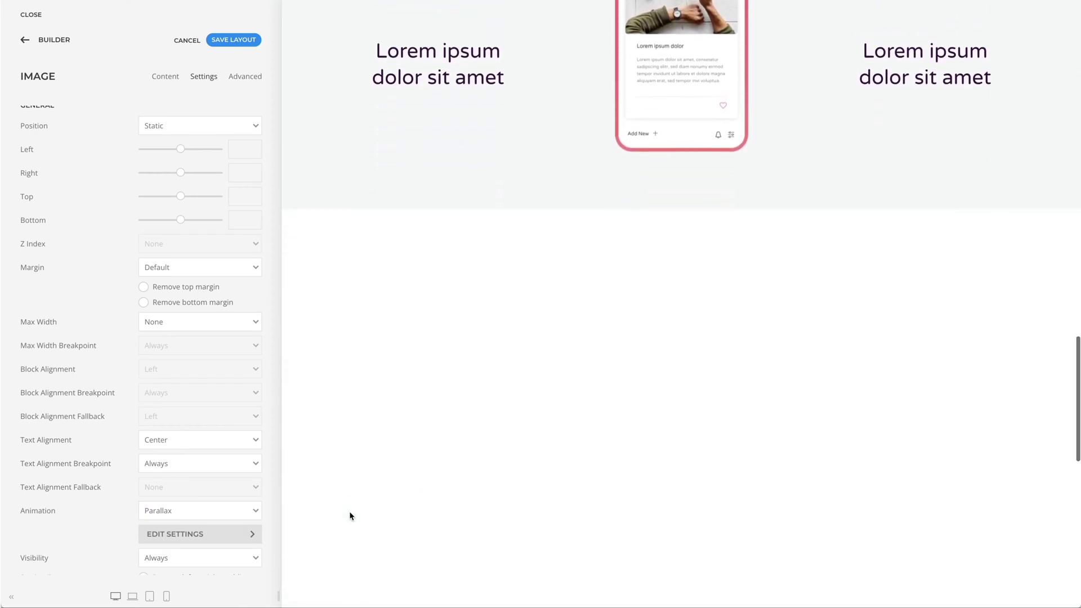
{"action": "scroll", "coordinate": [350, 516], "scroll_direction": "down", "scroll_amount": 1}
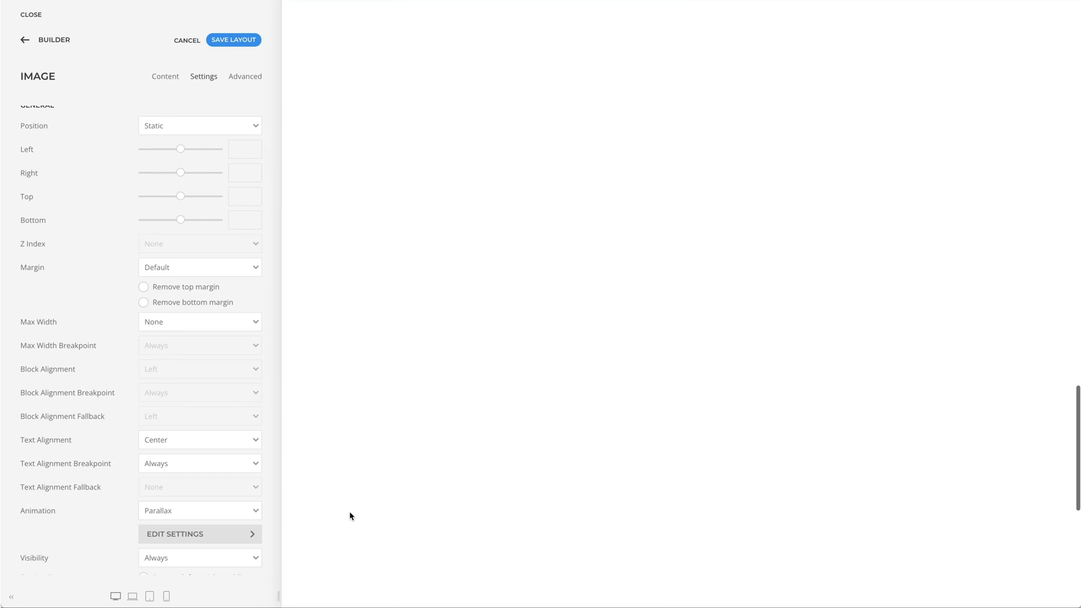
{"action": "scroll", "coordinate": [349, 516], "scroll_direction": "up", "scroll_amount": 9}
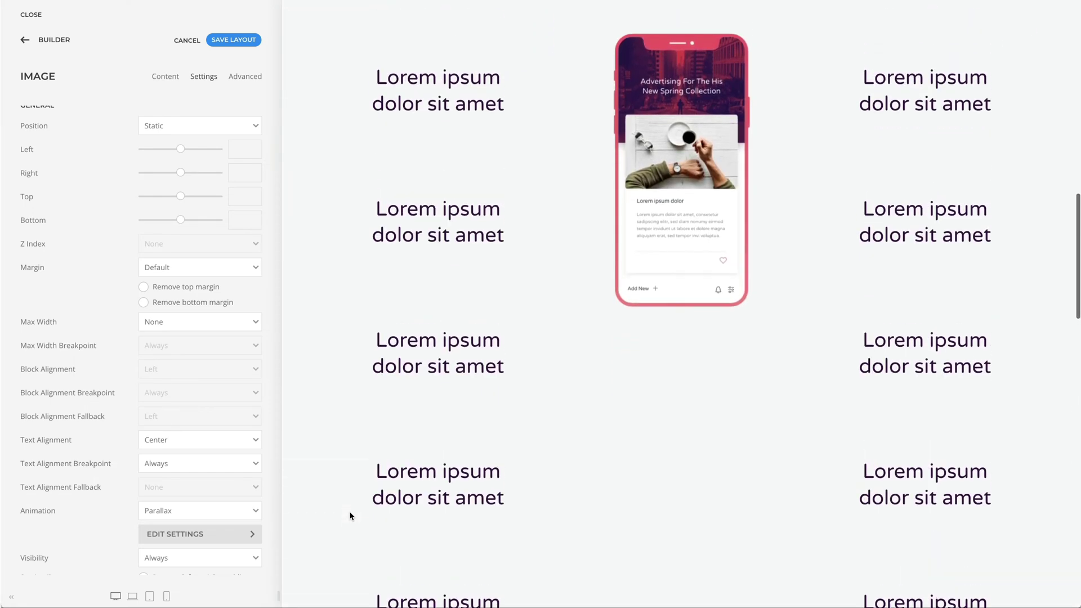
- Check the parallax movement of the middle column's phone image in the section preview
{"action": "scroll", "coordinate": [350, 516], "scroll_direction": "up", "scroll_amount": 1}
{"action": "scroll", "coordinate": [349, 515], "scroll_direction": "down", "scroll_amount": 2}
{"action": "scroll", "coordinate": [349, 516], "scroll_direction": "up", "scroll_amount": 2}
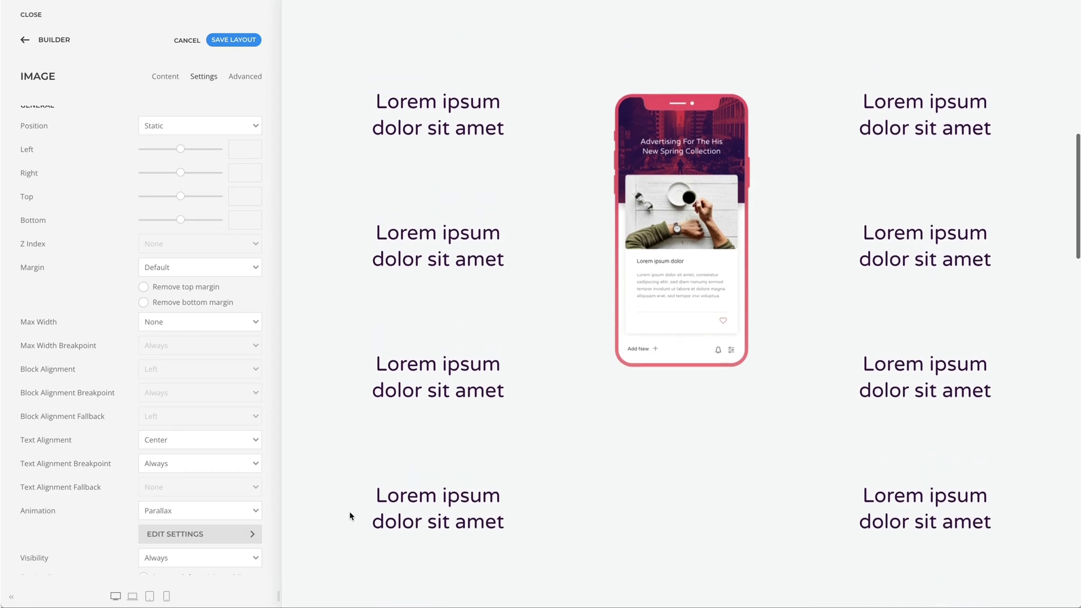
- Replace the current layout with the saved layout Sticky Background from the library
{"action": "left_click", "coordinate": [50, 43]}
{"action": "left_click", "coordinate": [246, 73]}
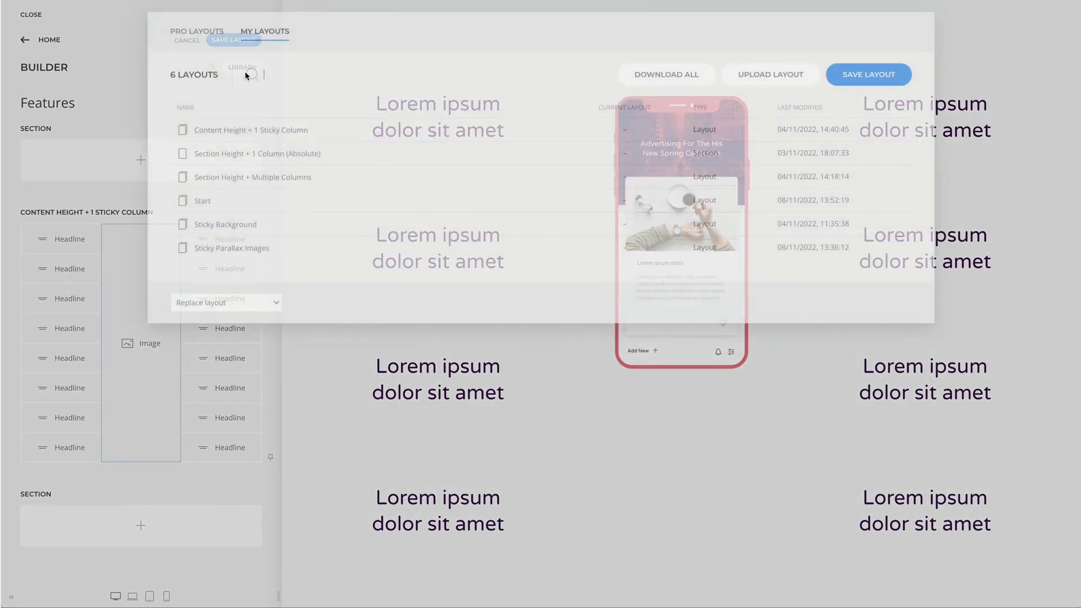
{"action": "left_click", "coordinate": [295, 238]}
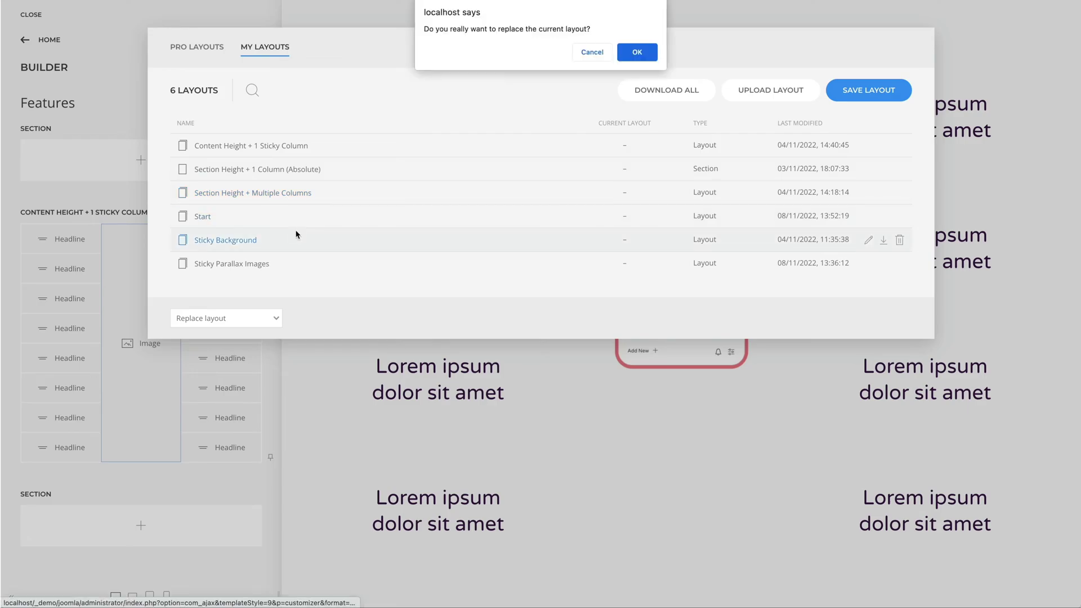
{"action": "key", "text": "Return"}
{"action": "scroll", "coordinate": [309, 243], "scroll_direction": "up", "scroll_amount": 3}
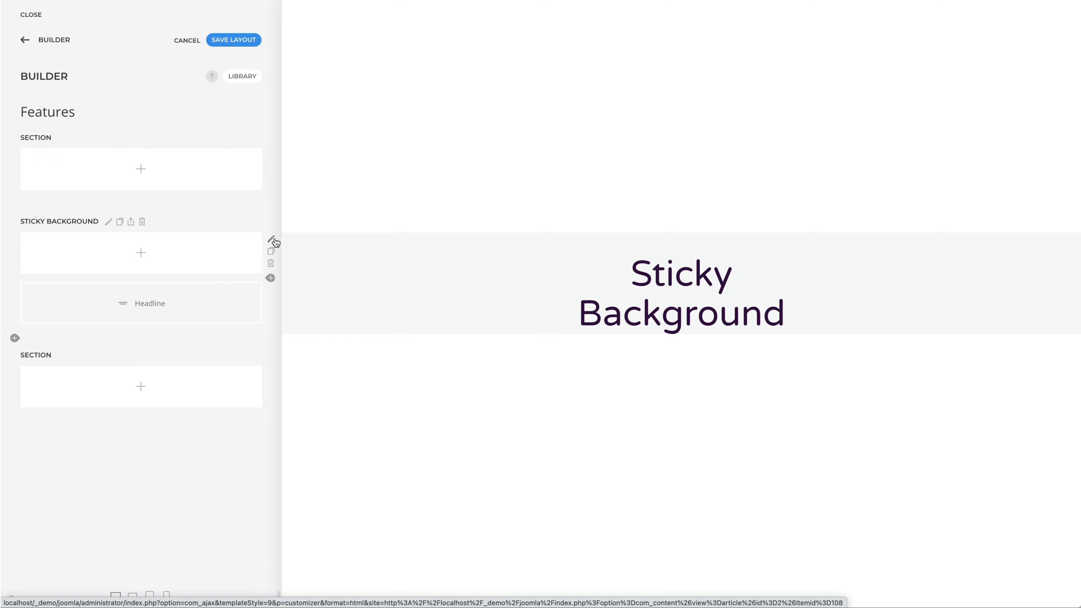
- Set home-hero-bg_2.svg as the background image of column 1 in the empty first row of the Sticky Background section
{"action": "left_click", "coordinate": [273, 241]}
{"action": "left_click", "coordinate": [260, 242]}
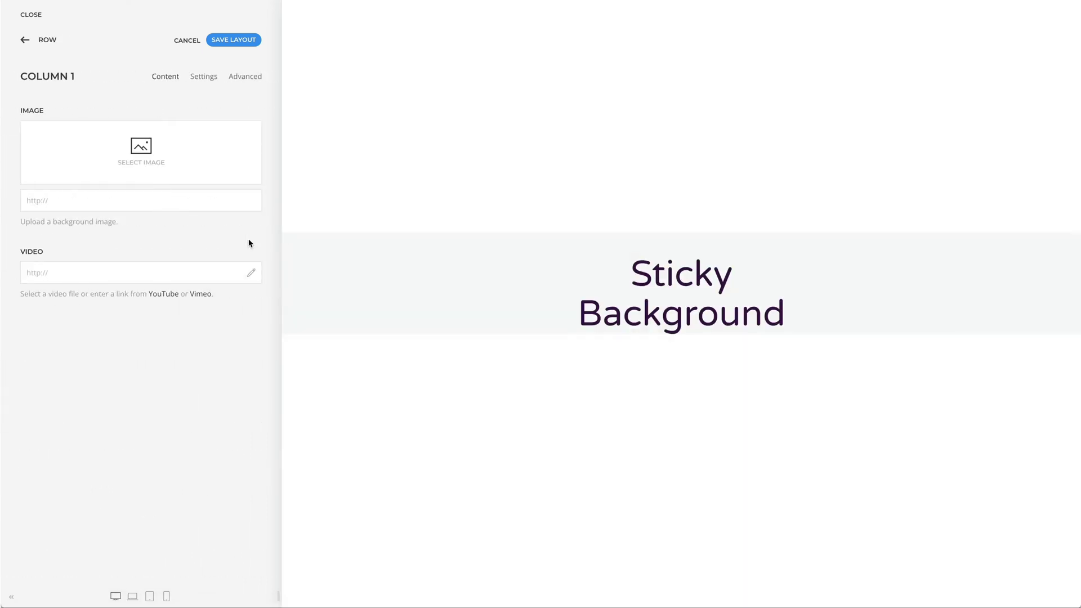
{"action": "left_click", "coordinate": [236, 174]}
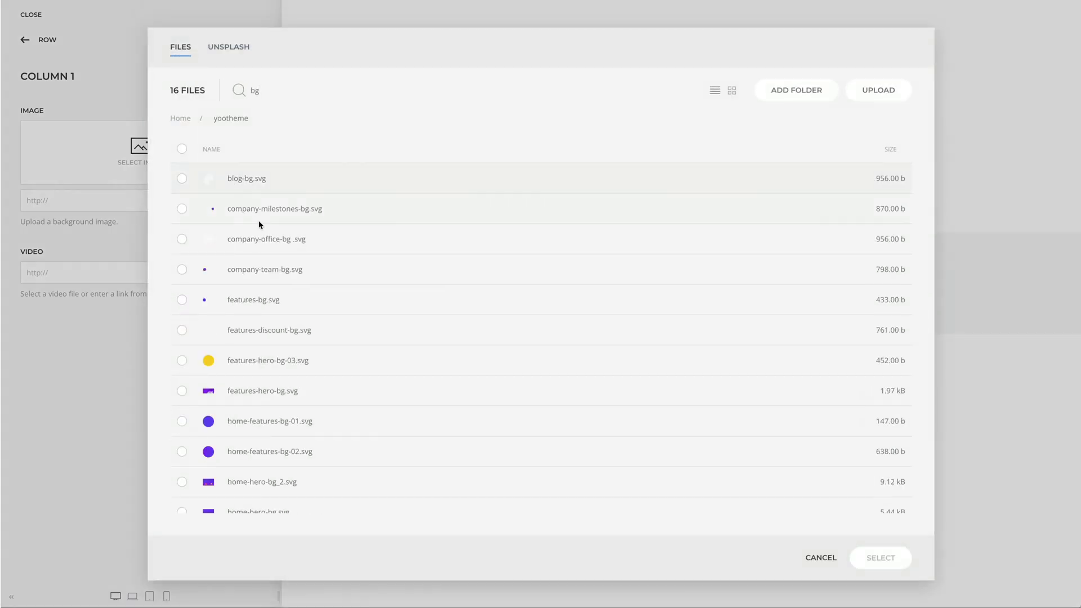
{"action": "left_click", "coordinate": [396, 474]}
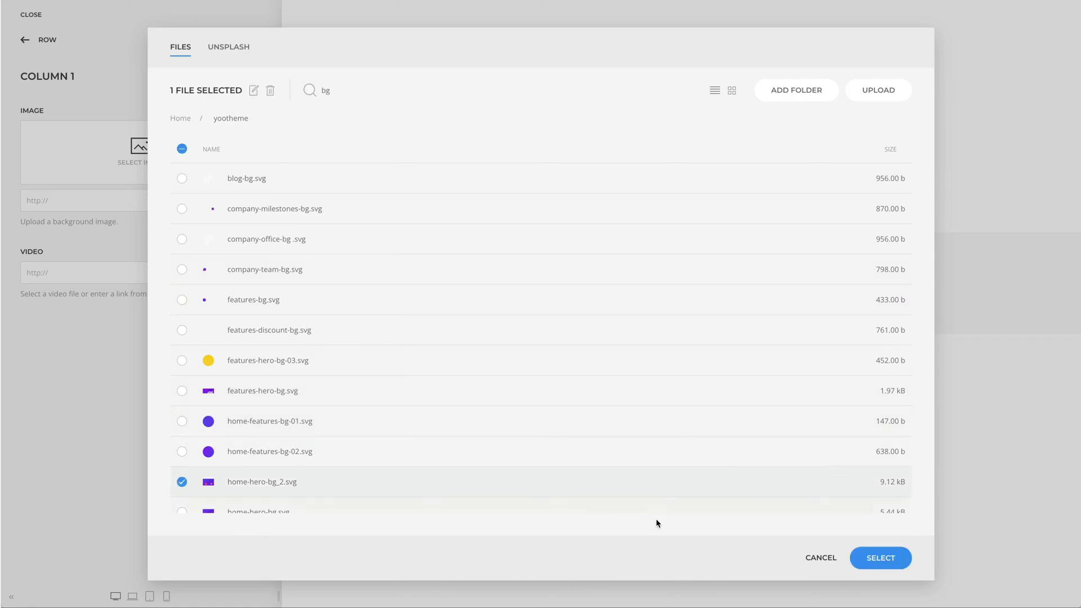
{"action": "left_click", "coordinate": [859, 557]}
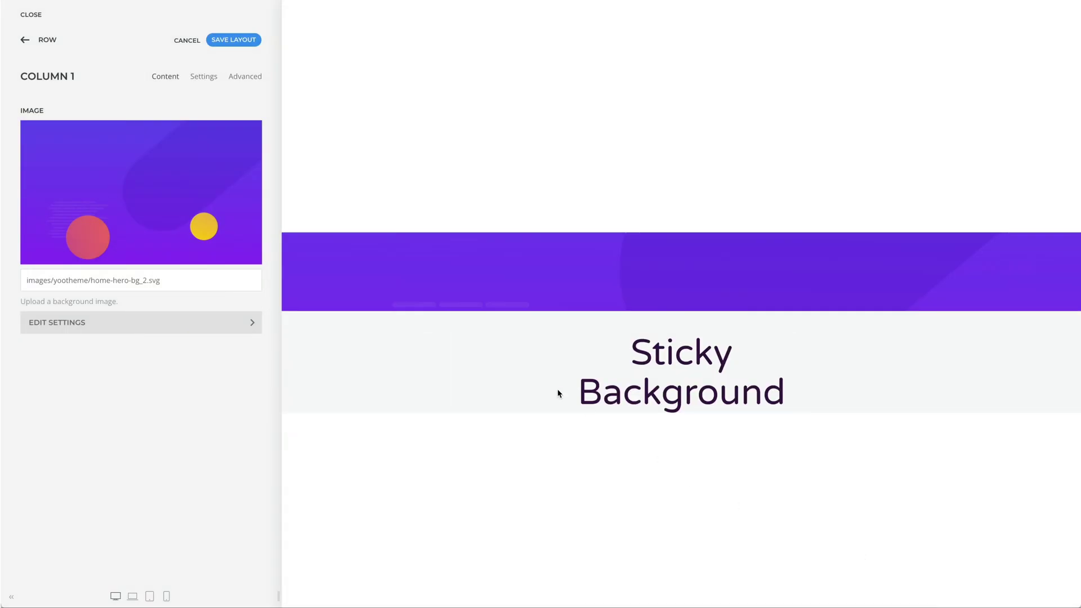
- Set the height of the row with the background image to Viewport and check it in the preview
{"action": "left_click", "coordinate": [47, 40]}
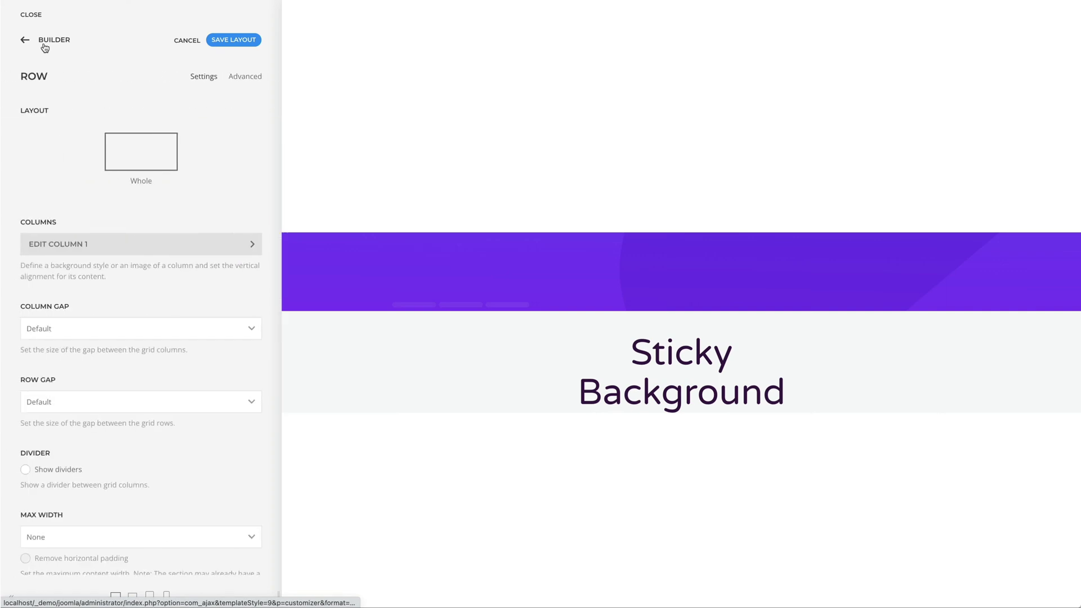
{"action": "scroll", "coordinate": [170, 448], "scroll_direction": "down", "scroll_amount": 5}
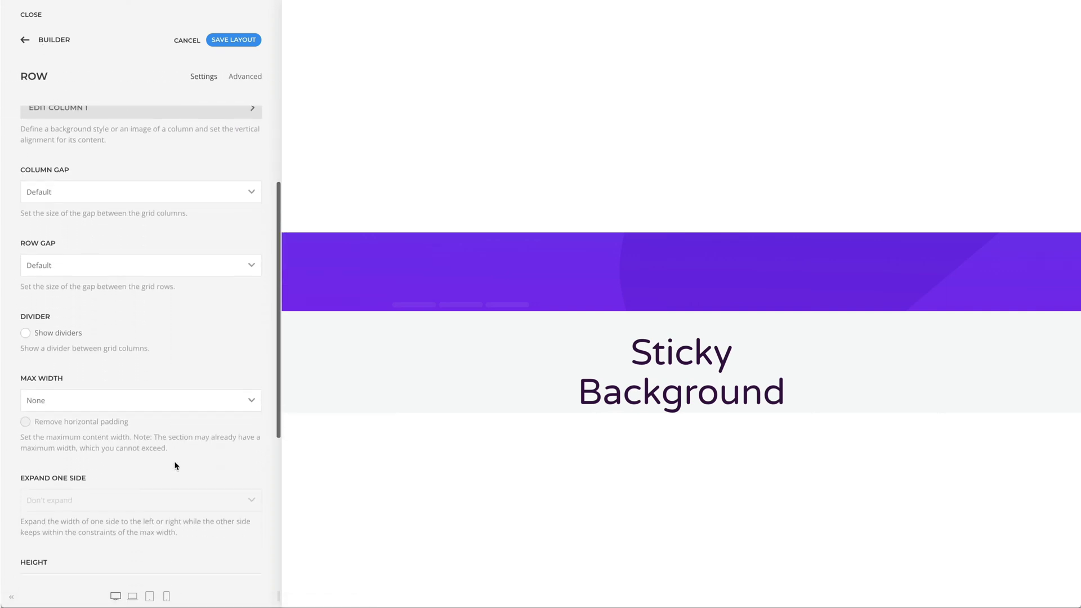
{"action": "left_click", "coordinate": [173, 453]}
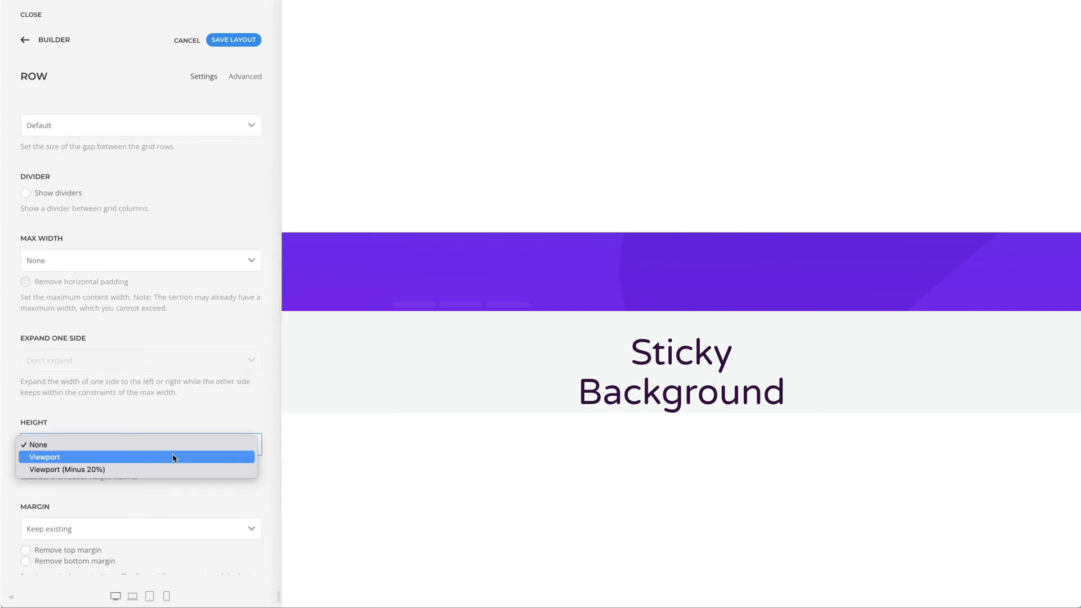
{"action": "left_click", "coordinate": [174, 453]}
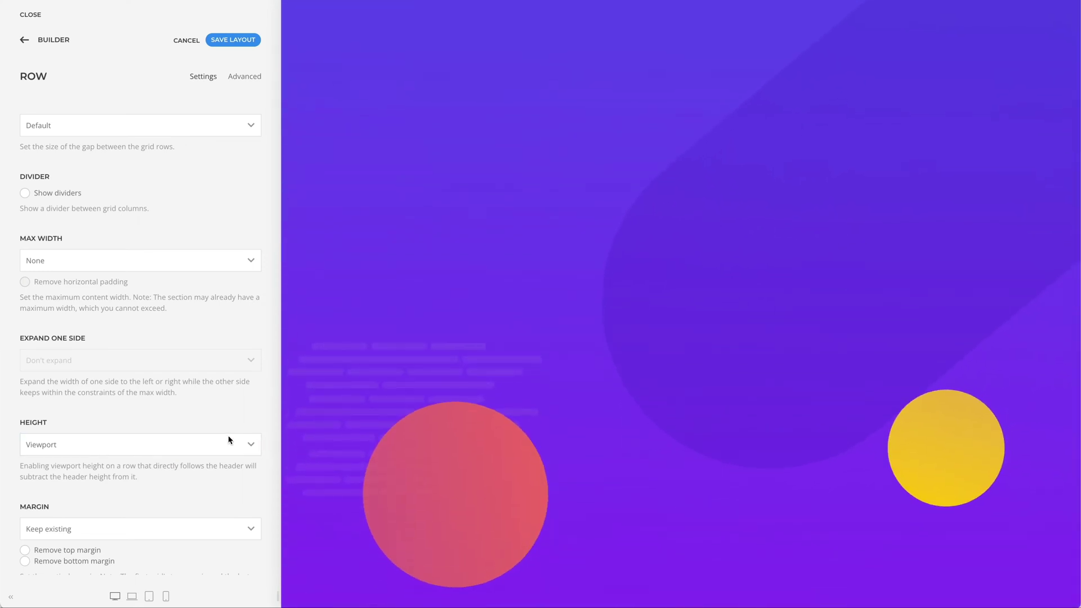
{"action": "scroll", "coordinate": [225, 440], "scroll_direction": "up", "scroll_amount": 5}
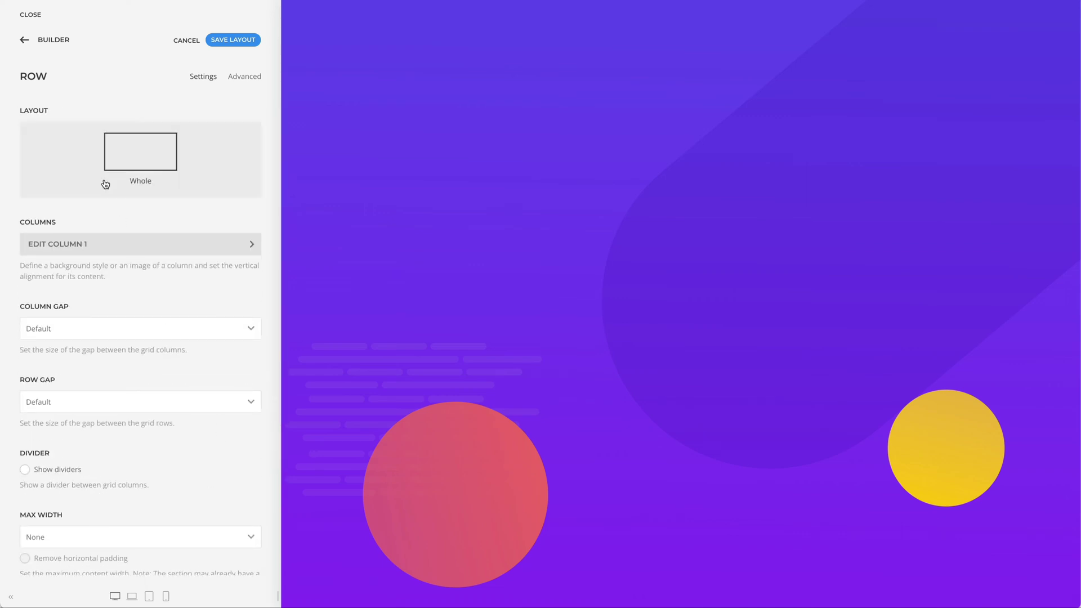
{"action": "left_click", "coordinate": [51, 42]}
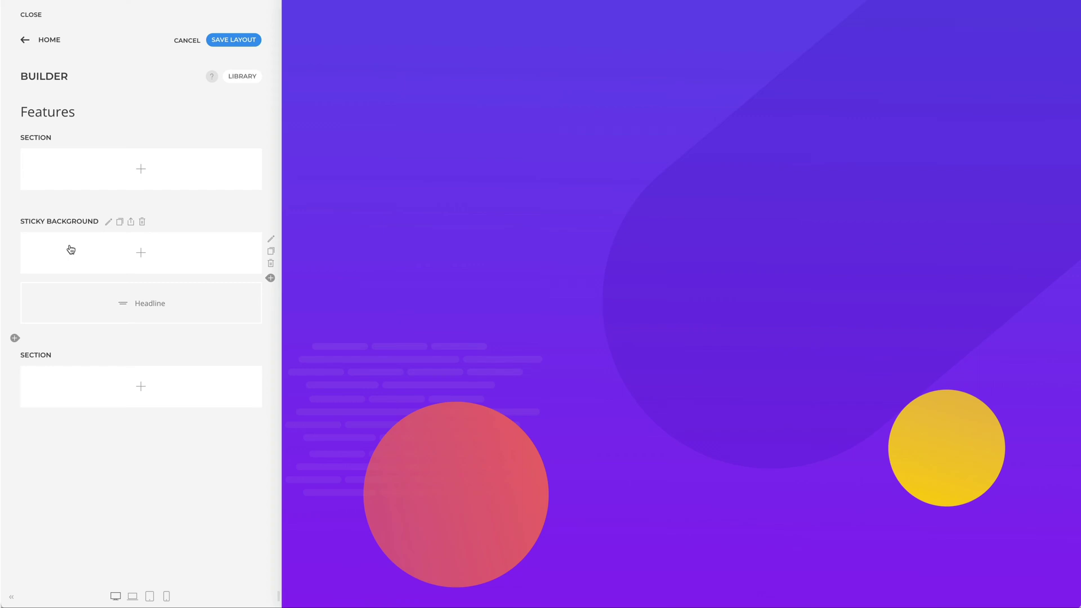
{"action": "scroll", "coordinate": [298, 251], "scroll_direction": "down", "scroll_amount": 3}
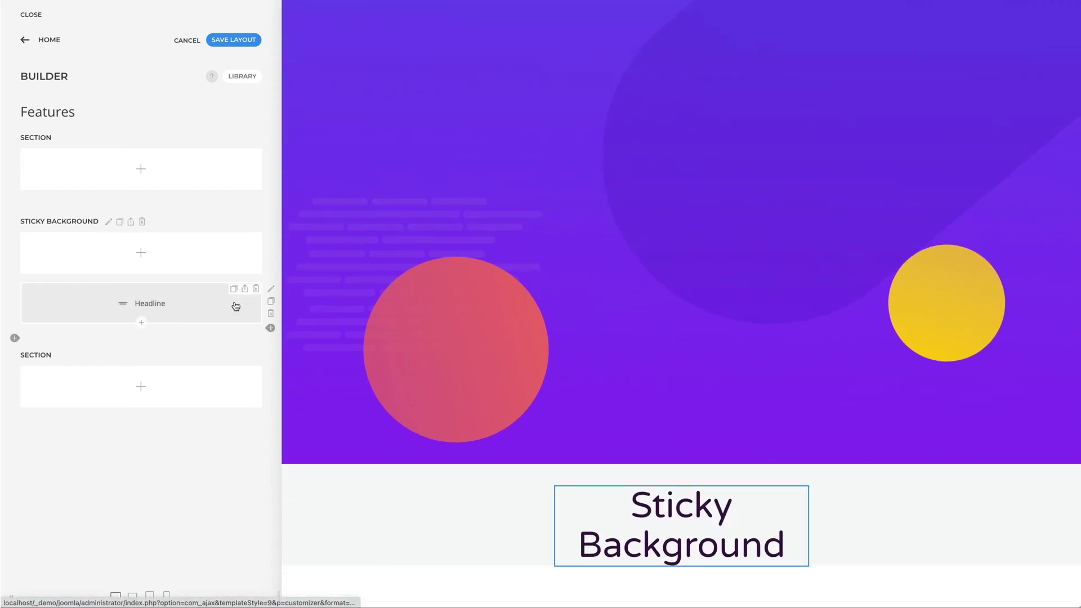
- Give the headline row the custom CSS .el-row { position: relative; z-index: 1; margin-top: -100vh; padding: 10vh 0; } and check its position
{"action": "left_click", "coordinate": [271, 290]}
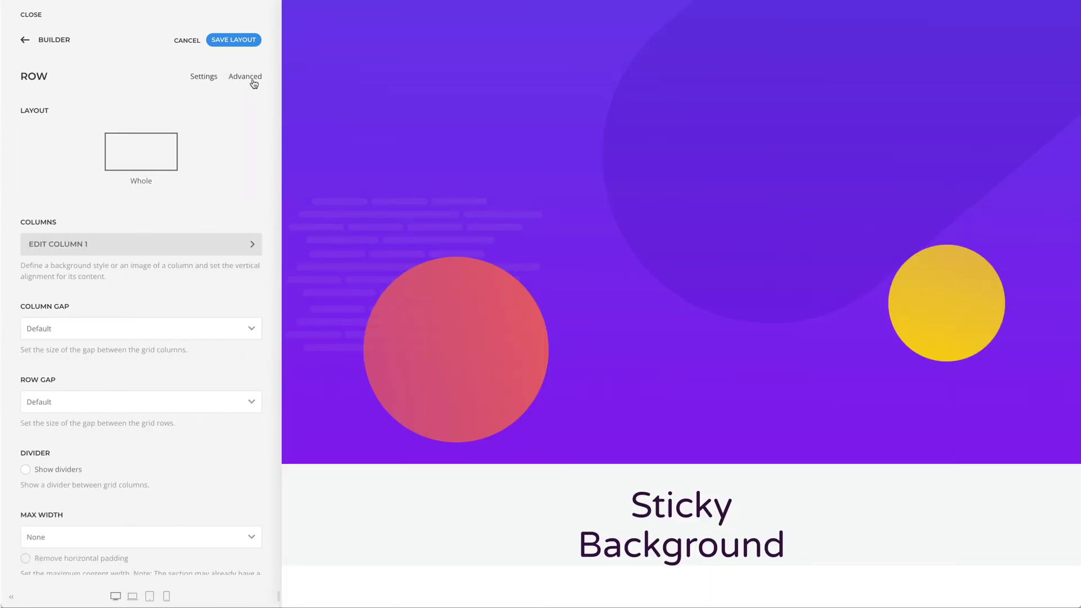
{"action": "left_click", "coordinate": [254, 82]}
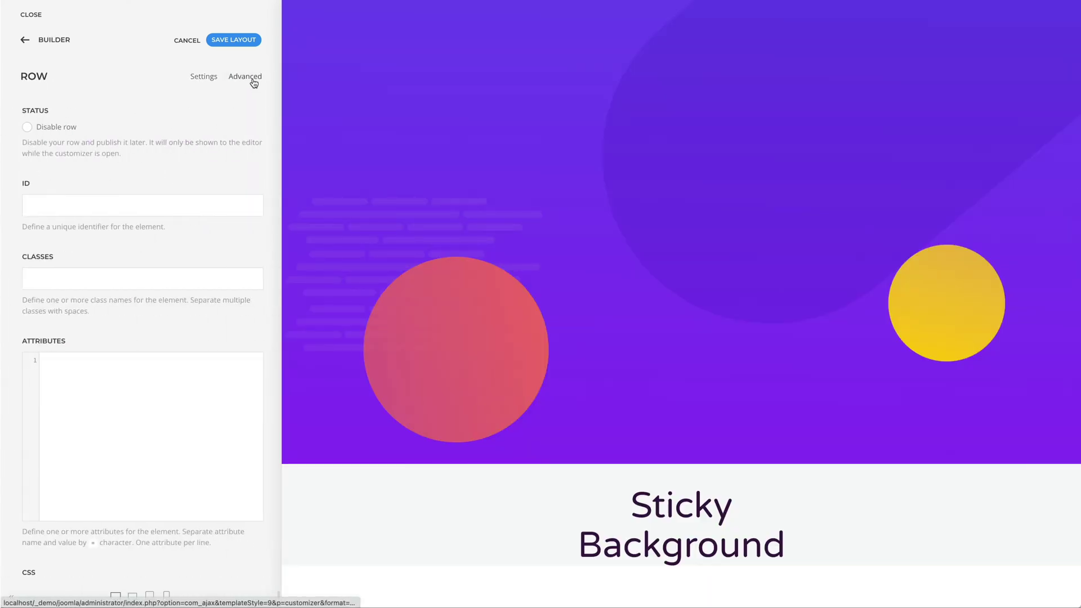
{"action": "scroll", "coordinate": [205, 379], "scroll_direction": "down", "scroll_amount": 4}
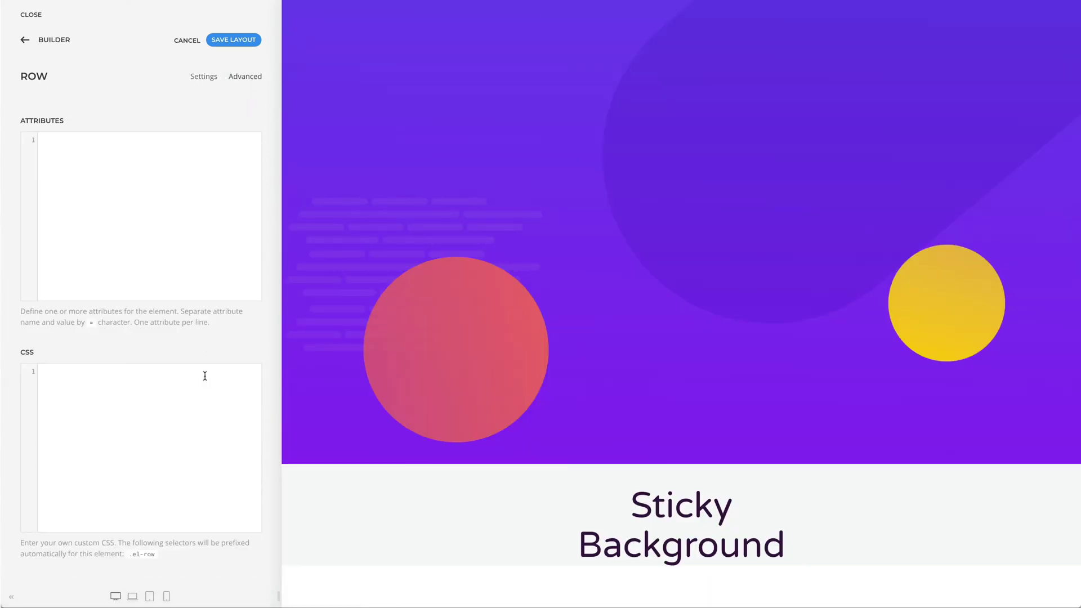
{"action": "left_click", "coordinate": [78, 414]}
{"action": "type", "text": ".el-row {     position: relative;     z-index: 1;     margin-top: -100vh;     padding: 10vh 0; }"}
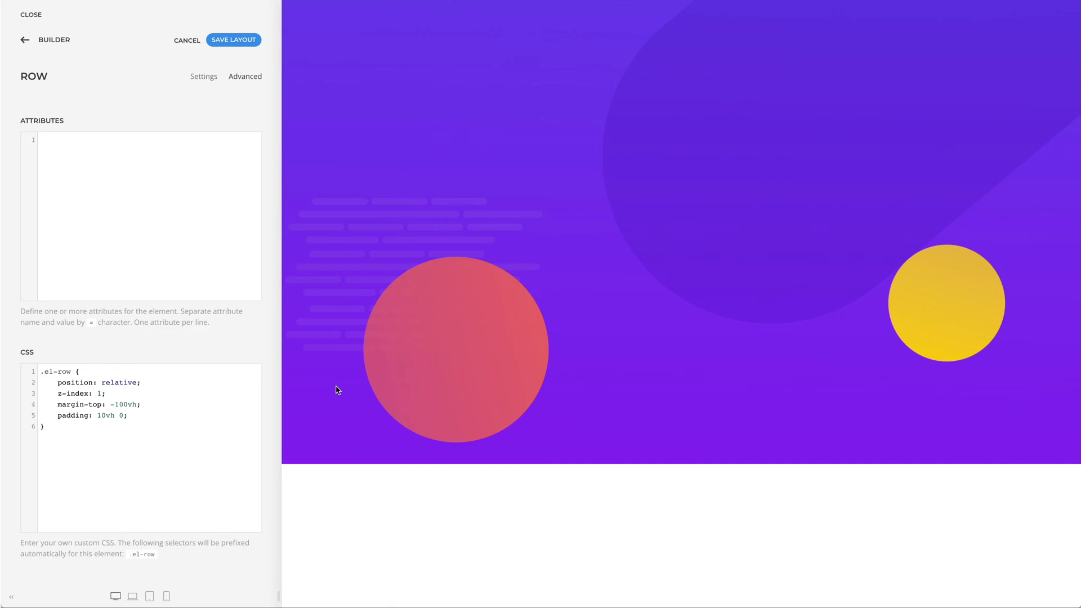
{"action": "scroll", "coordinate": [338, 390], "scroll_direction": "up", "scroll_amount": 3}
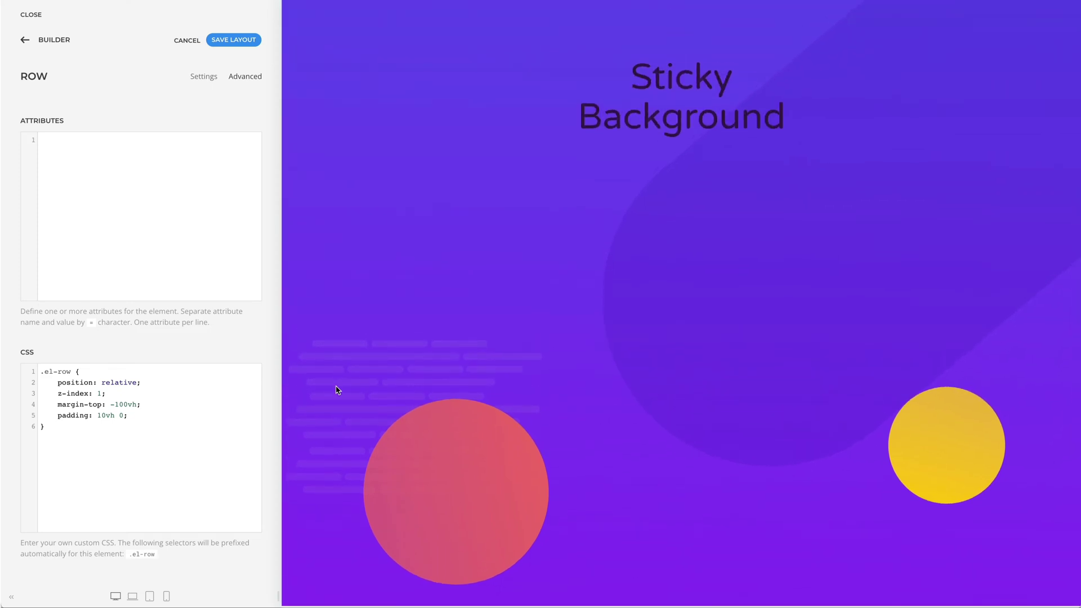
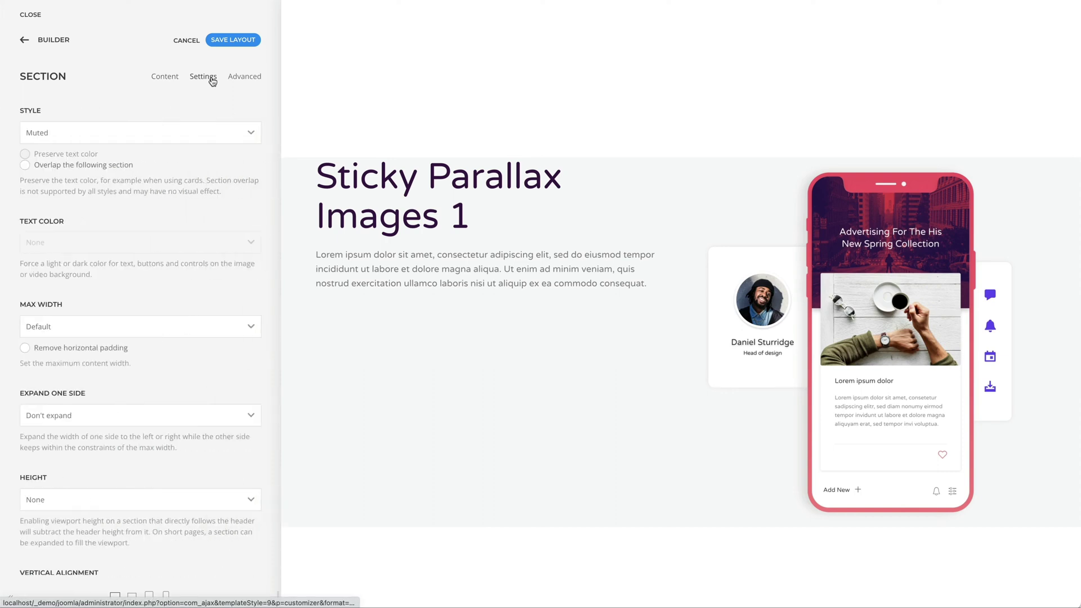
- Set the height of the Sticky Parallax Images section to 2 Viewports and check its length in the preview
{"action": "left_click", "coordinate": [184, 500]}
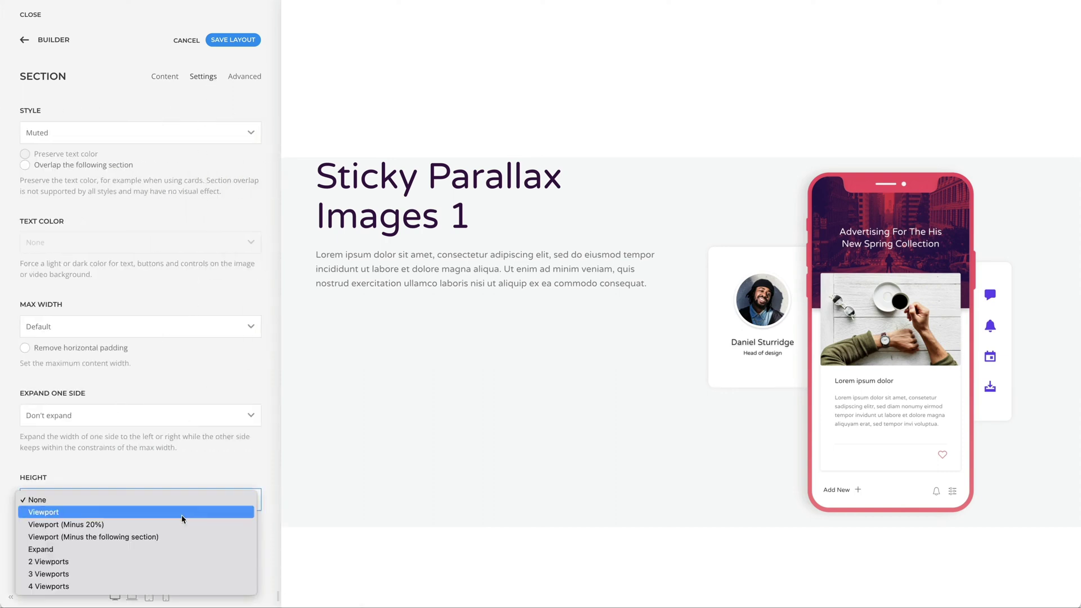
{"action": "left_click", "coordinate": [182, 560]}
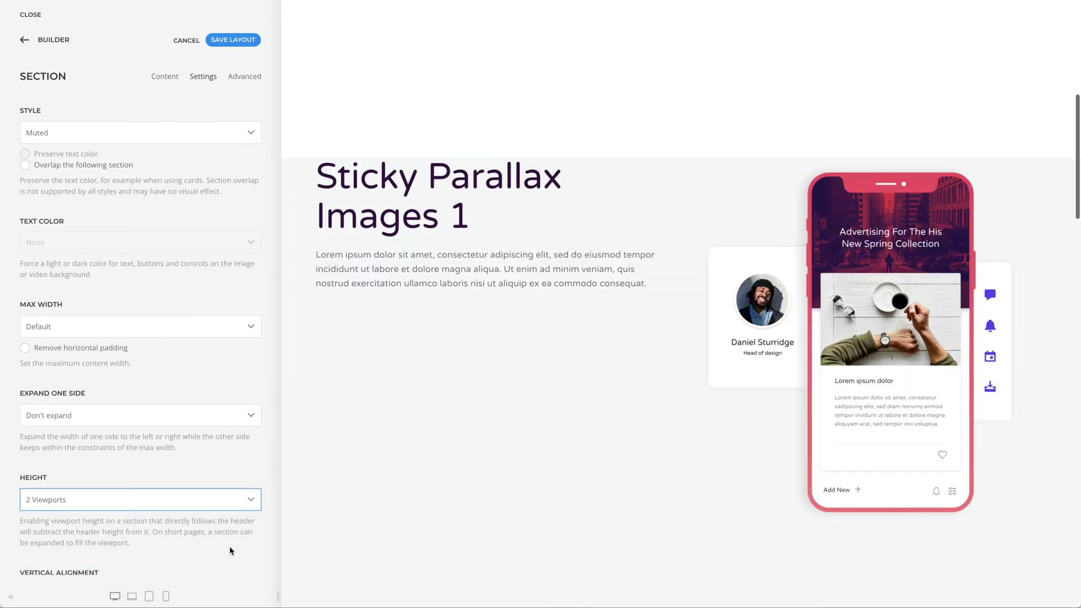
{"action": "scroll", "coordinate": [368, 525], "scroll_direction": "down", "scroll_amount": 10}
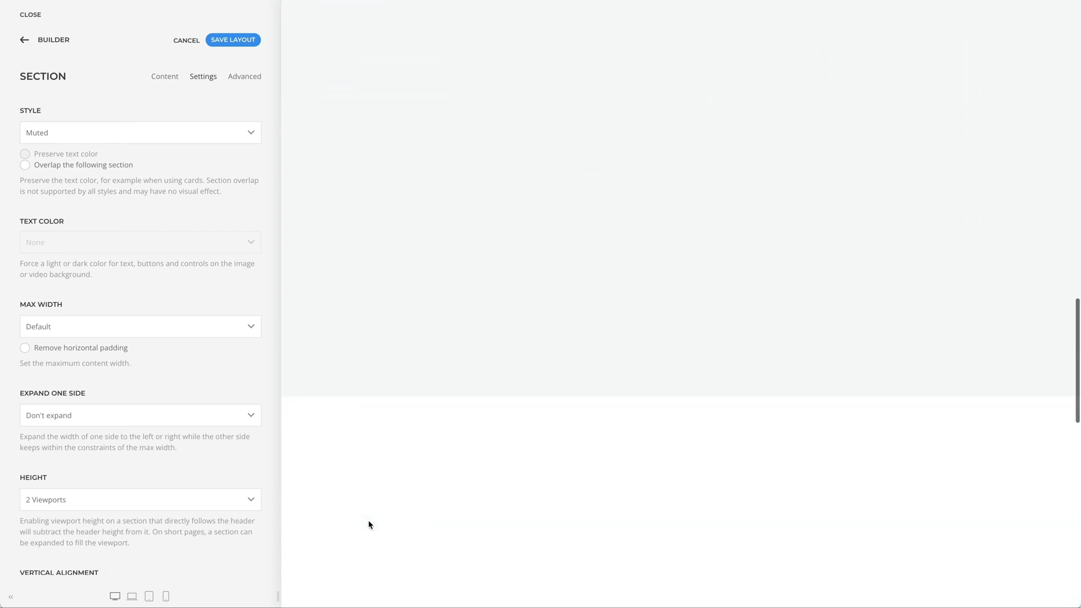
{"action": "scroll", "coordinate": [369, 524], "scroll_direction": "up", "scroll_amount": 8}
{"action": "scroll", "coordinate": [369, 525], "scroll_direction": "up", "scroll_amount": 1}
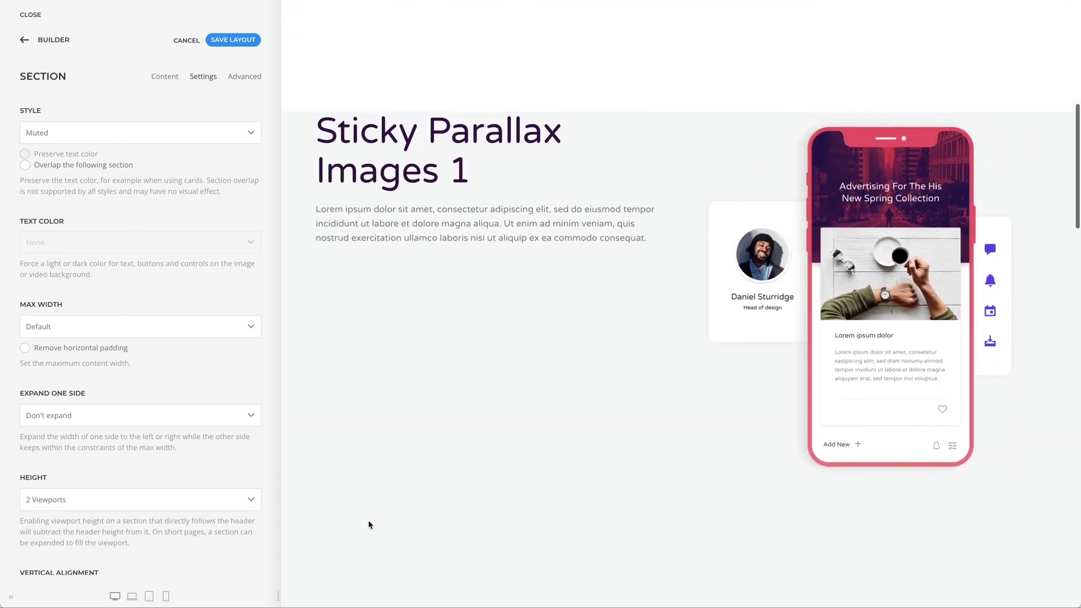
- Set the height of the row holding the text panel and phone image to Viewport
{"action": "left_click", "coordinate": [54, 41]}
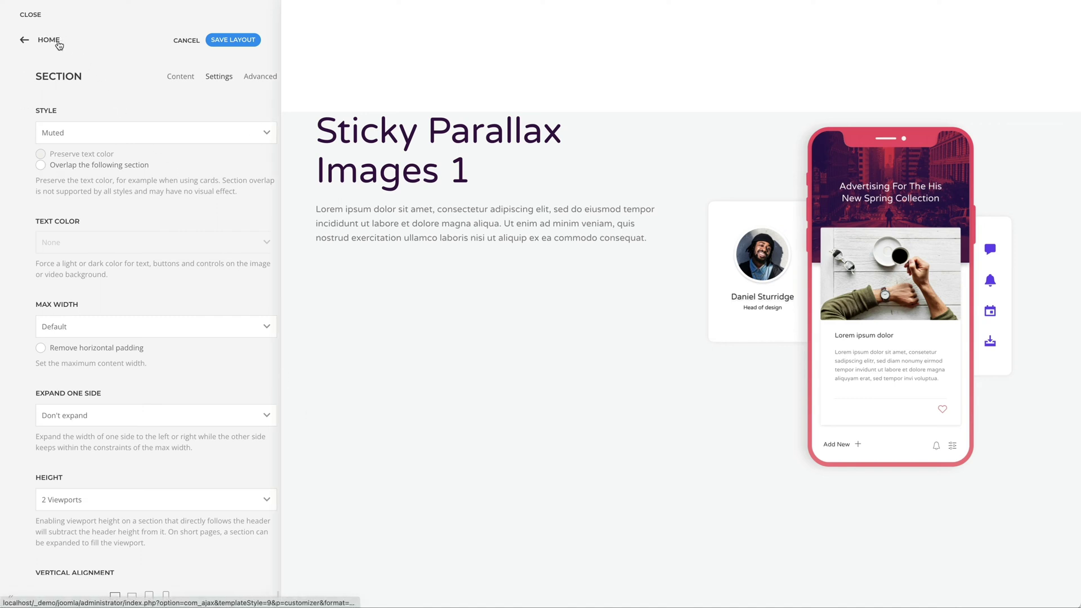
{"action": "left_click", "coordinate": [269, 238]}
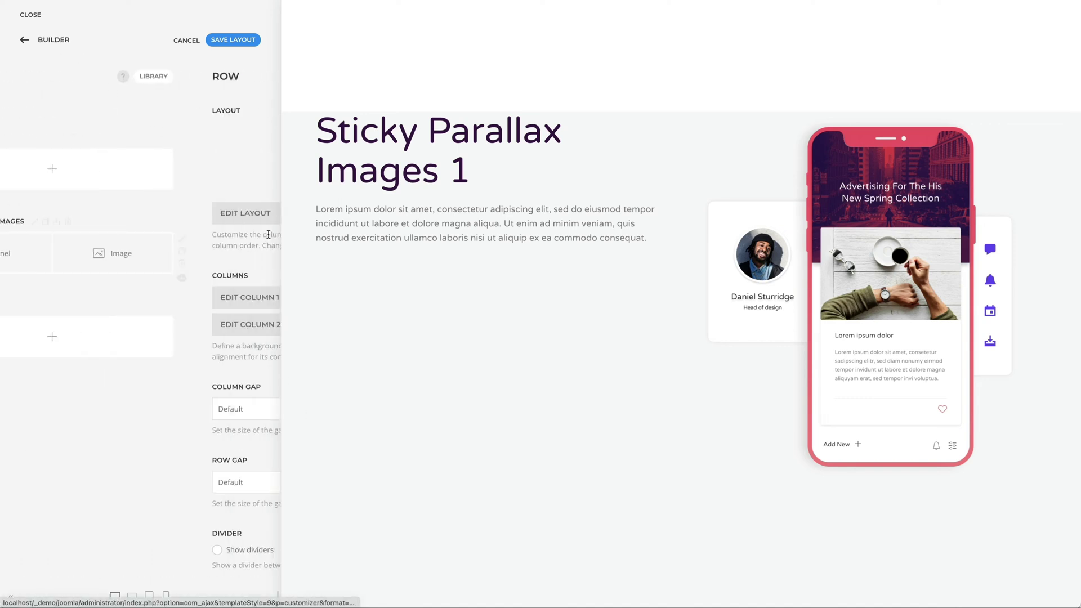
{"action": "scroll", "coordinate": [214, 308], "scroll_direction": "down", "scroll_amount": 6}
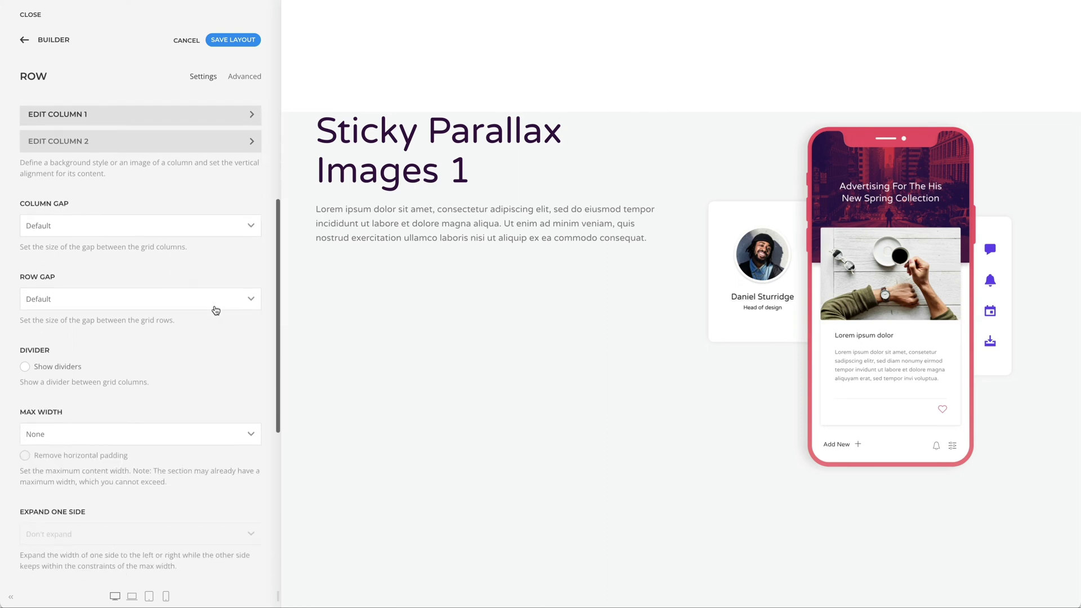
{"action": "left_click", "coordinate": [211, 454]}
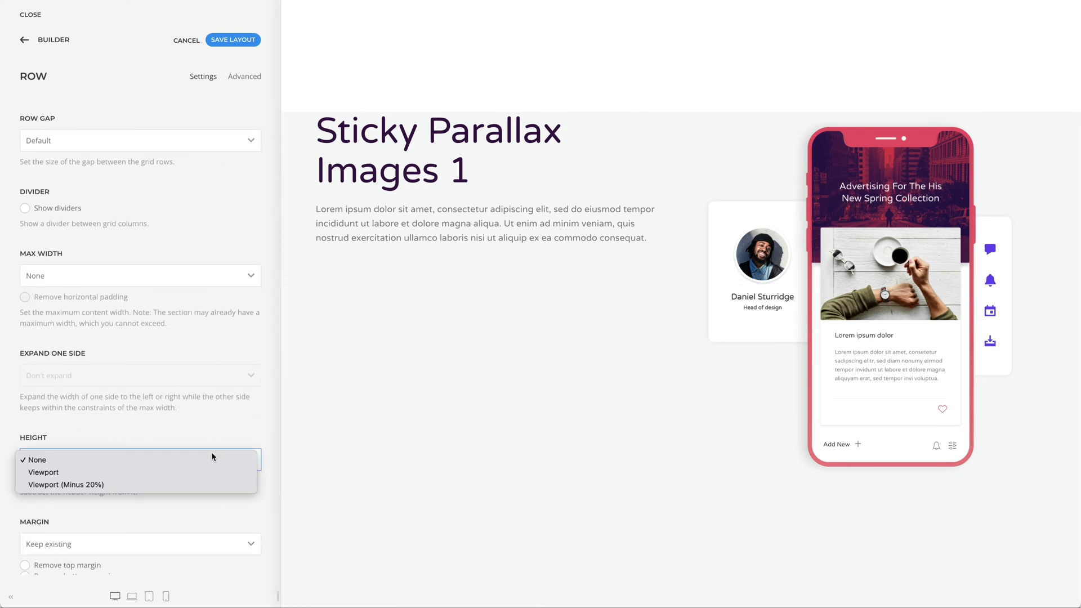
{"action": "left_click", "coordinate": [213, 472]}
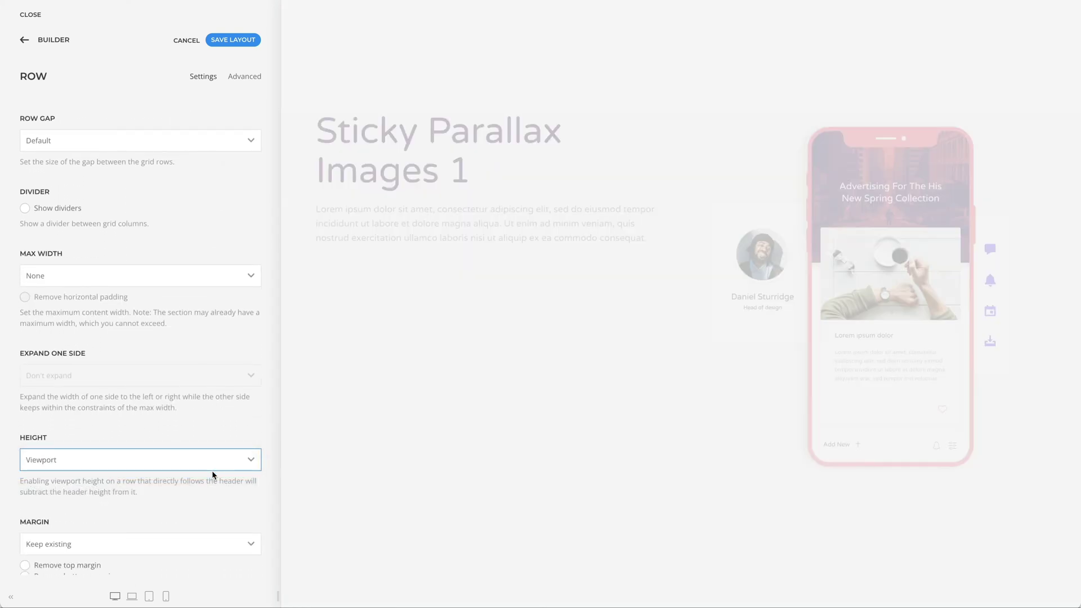
- Set the vertical alignment of column 1 to Middle and check the text's position in the preview
{"action": "scroll", "coordinate": [212, 474], "scroll_direction": "up", "scroll_amount": 2}
{"action": "scroll", "coordinate": [211, 471], "scroll_direction": "up", "scroll_amount": 5}
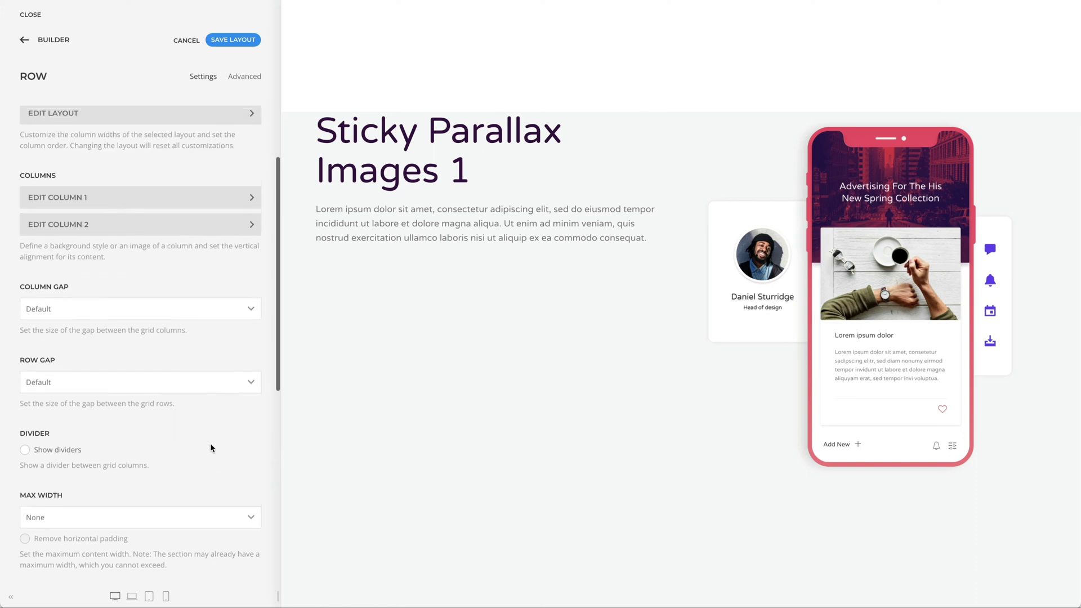
{"action": "left_click", "coordinate": [199, 203]}
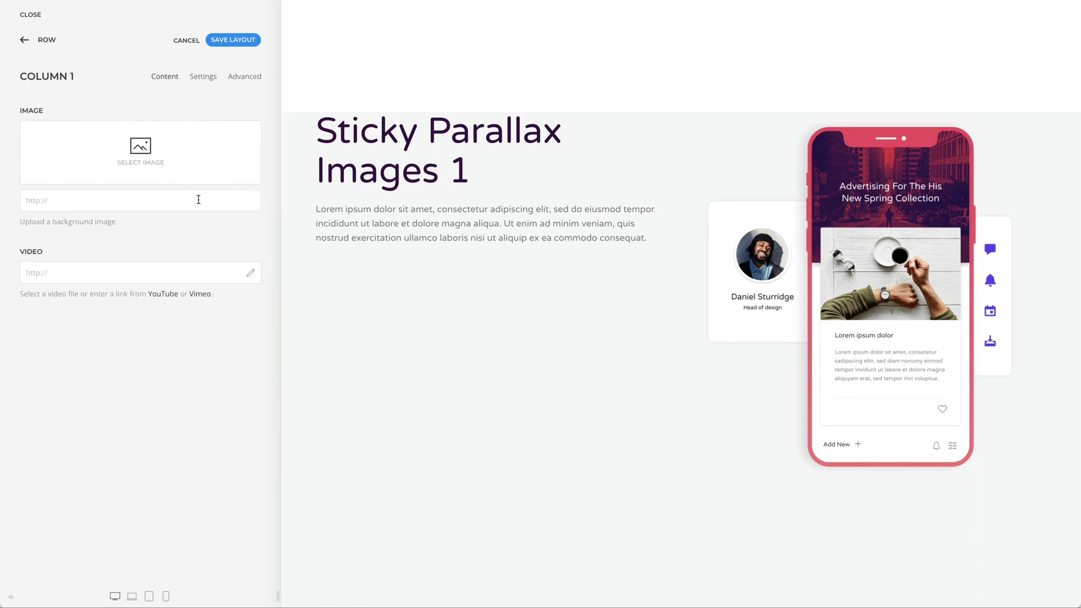
{"action": "left_click", "coordinate": [202, 77]}
{"action": "left_click", "coordinate": [202, 132]}
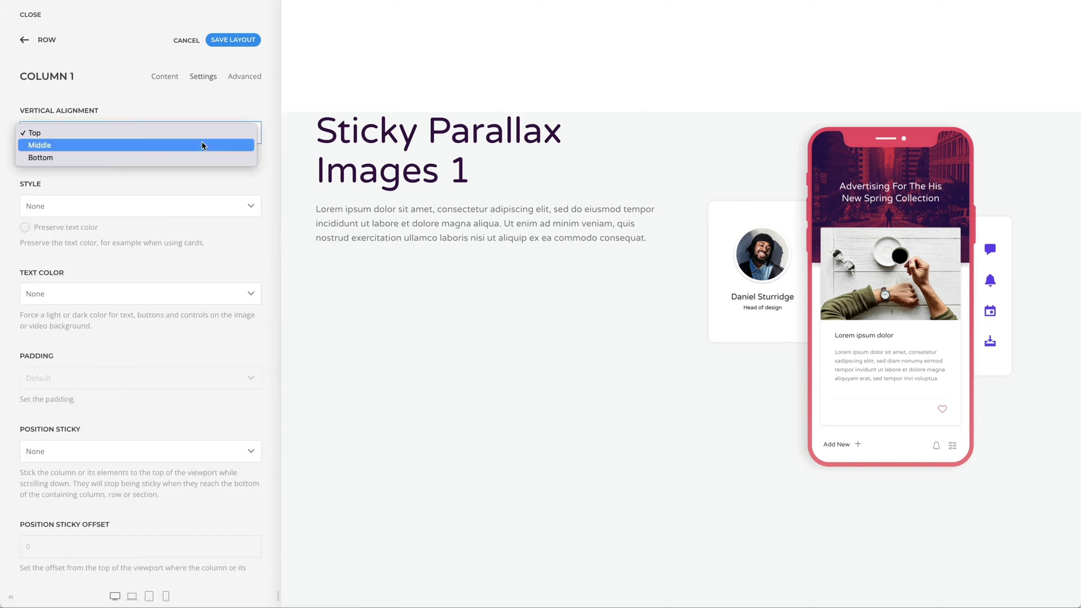
{"action": "left_click", "coordinate": [203, 145]}
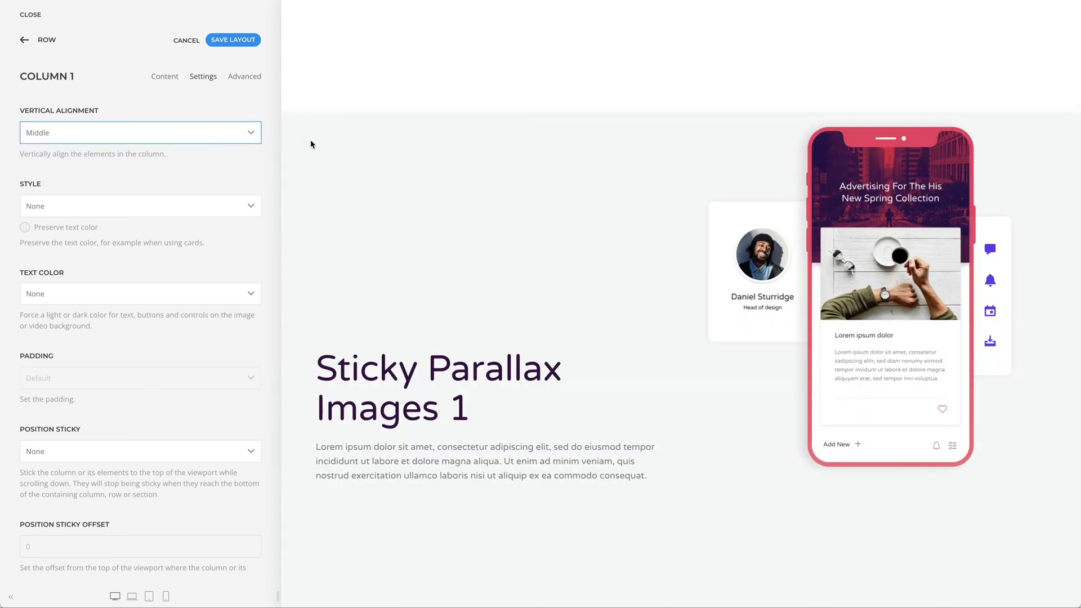
{"action": "scroll", "coordinate": [314, 145], "scroll_direction": "down", "scroll_amount": 3}
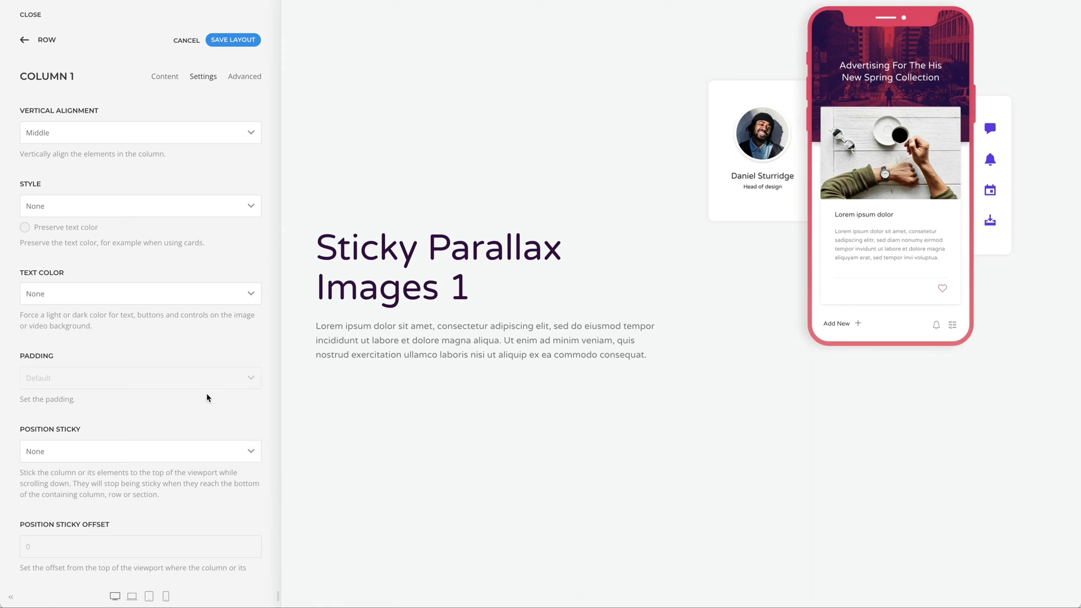
- Set column 1's Position Sticky option to Column within Section and return to the row settings
{"action": "left_click", "coordinate": [192, 450]}
{"action": "left_click", "coordinate": [187, 484]}
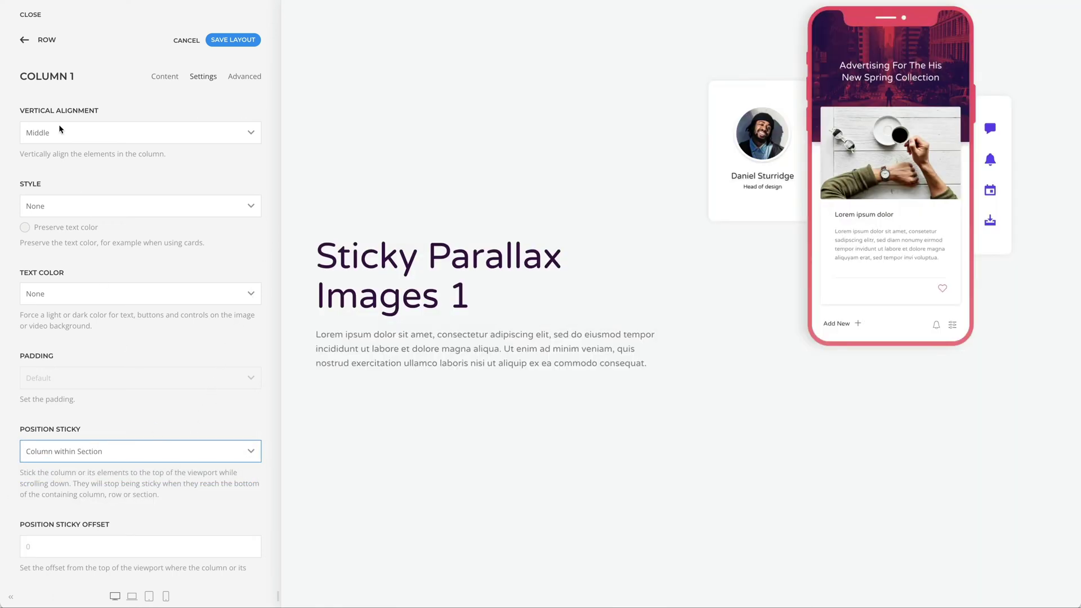
{"action": "left_click", "coordinate": [40, 42]}
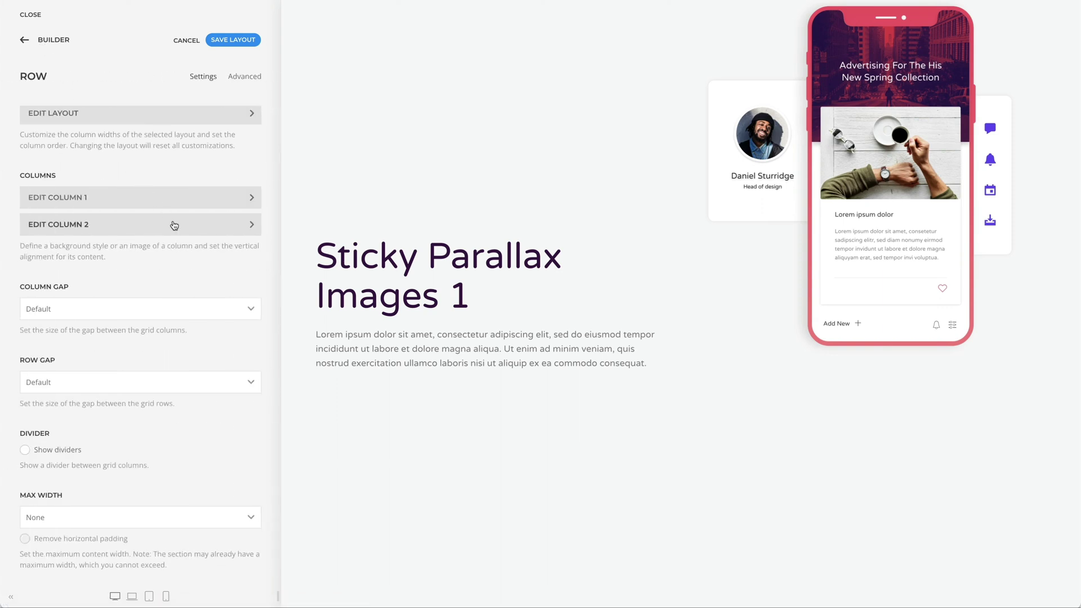
- Set the vertical alignment of column 2, which holds the phone image, to Middle
{"action": "left_click", "coordinate": [173, 222]}
{"action": "left_click", "coordinate": [204, 82]}
{"action": "left_click", "coordinate": [201, 133]}
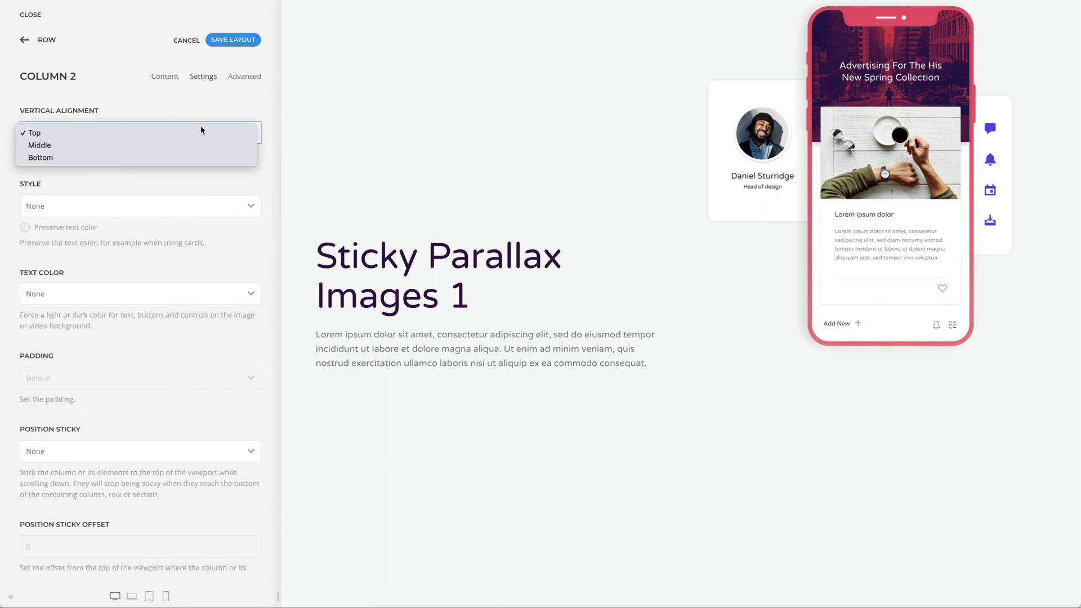
{"action": "left_click", "coordinate": [201, 145]}
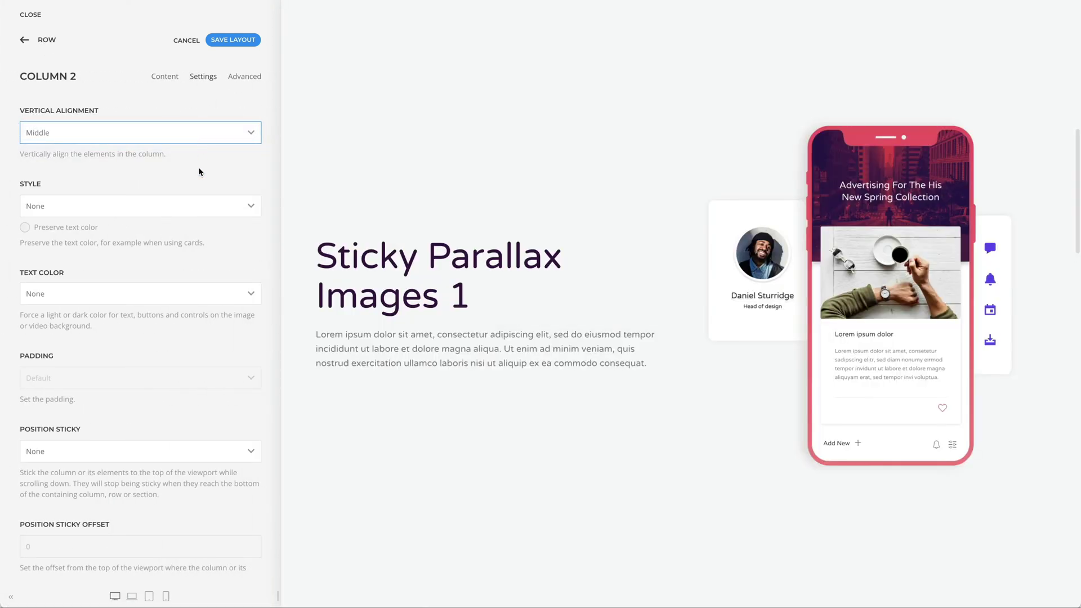
- Set column 2's Position Sticky option to Column within Section and check how both columns behave while scrolling the preview
{"action": "left_click", "coordinate": [196, 450]}
{"action": "left_click", "coordinate": [195, 488]}
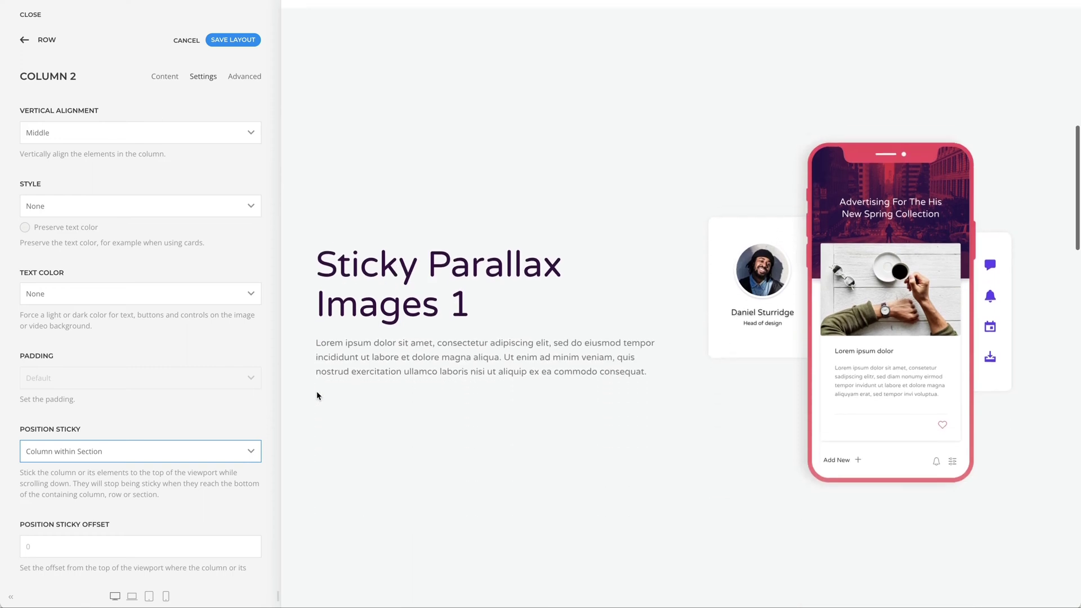
{"action": "scroll", "coordinate": [316, 395], "scroll_direction": "down", "scroll_amount": 5}
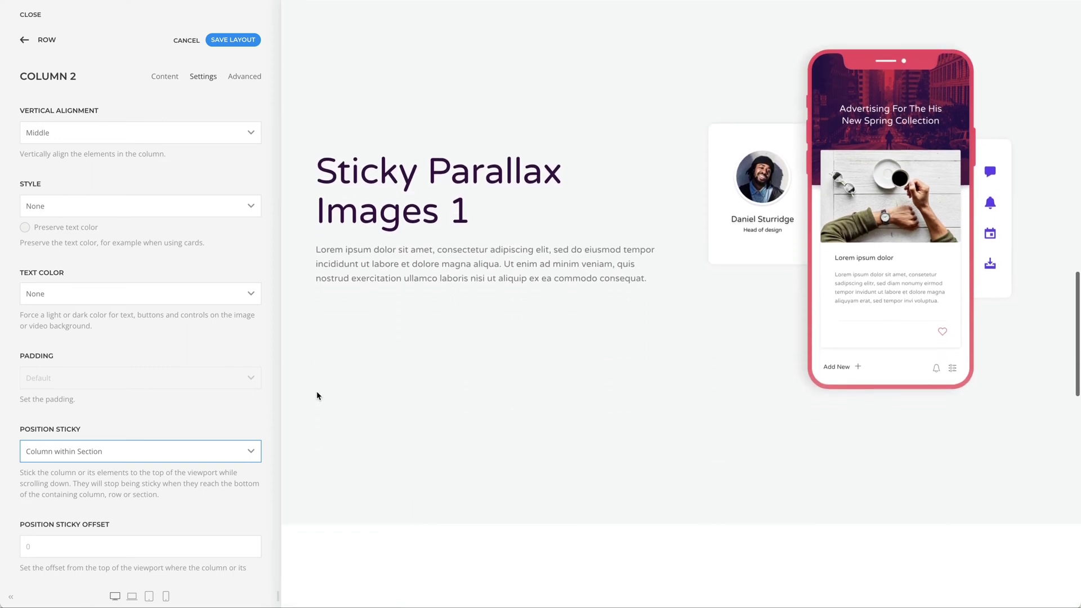
{"action": "scroll", "coordinate": [317, 394], "scroll_direction": "up", "scroll_amount": 4}
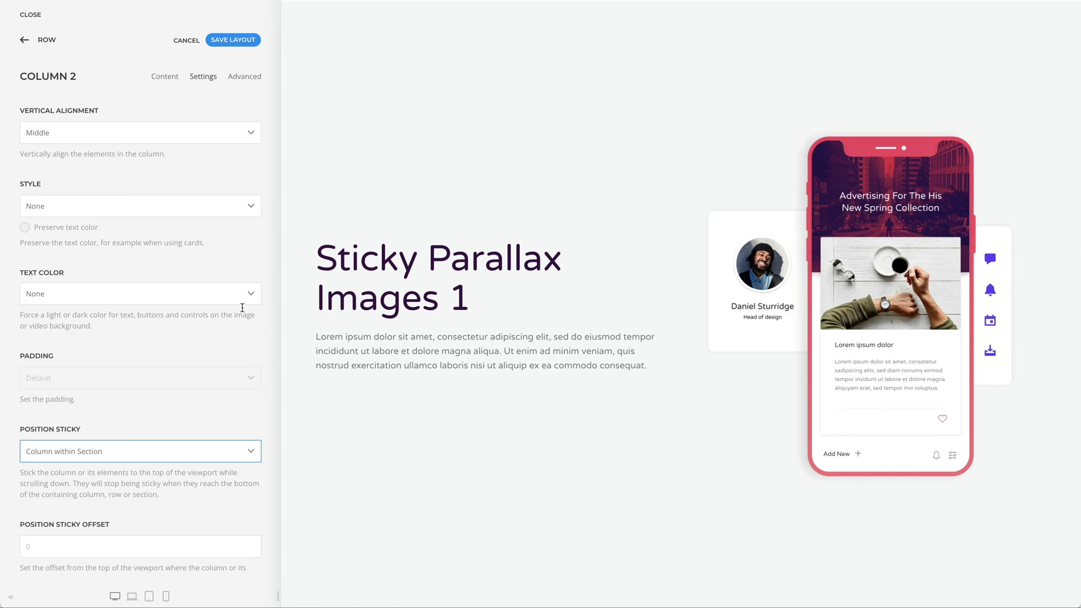
- Set the animation of the Sticky Parallax Images 1 text panel to Parallax
{"action": "left_click", "coordinate": [34, 47]}
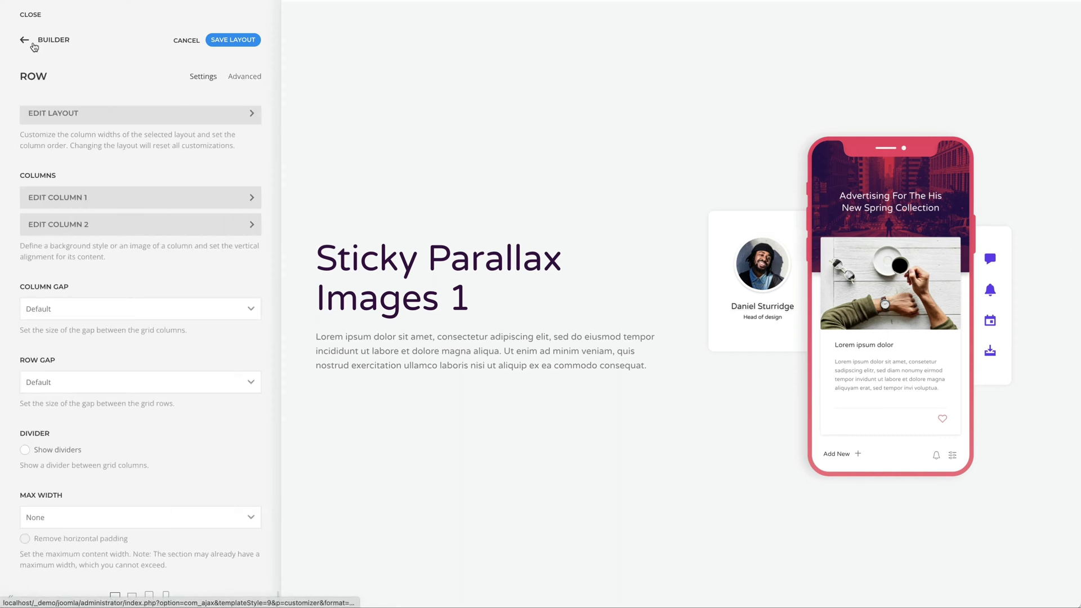
{"action": "left_click", "coordinate": [33, 45]}
{"action": "left_click", "coordinate": [61, 240]}
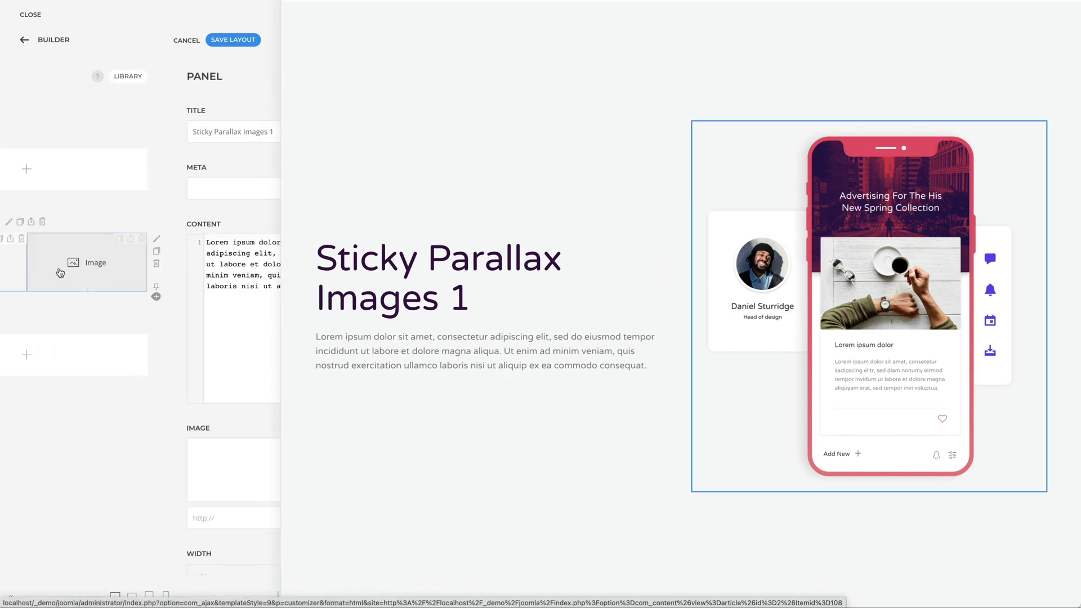
{"action": "left_click", "coordinate": [203, 77]}
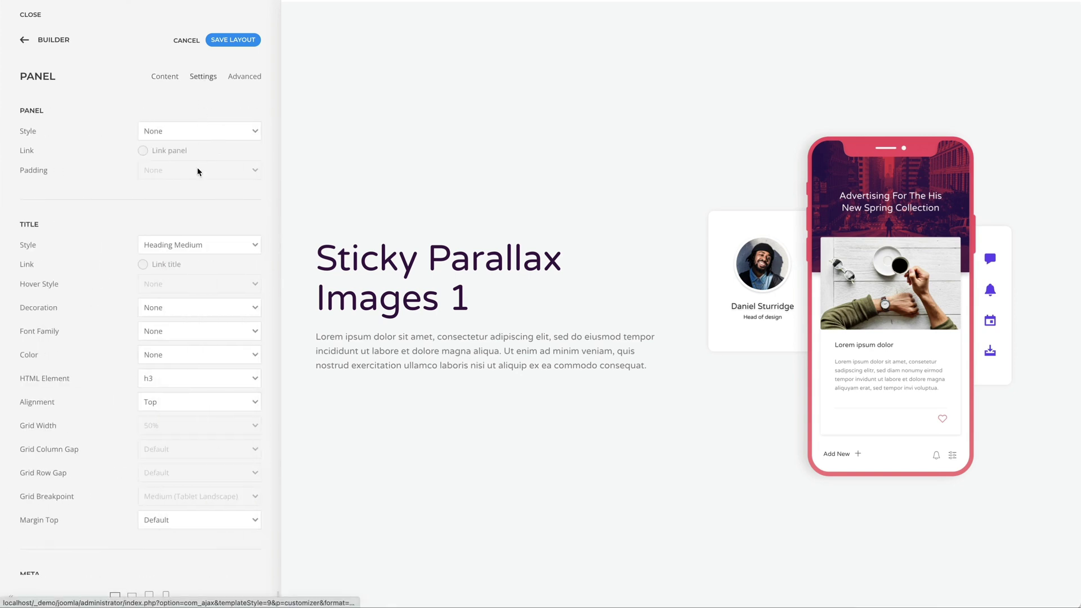
{"action": "scroll", "coordinate": [206, 311], "scroll_direction": "down", "scroll_amount": 6}
{"action": "scroll", "coordinate": [207, 310], "scroll_direction": "down", "scroll_amount": 20}
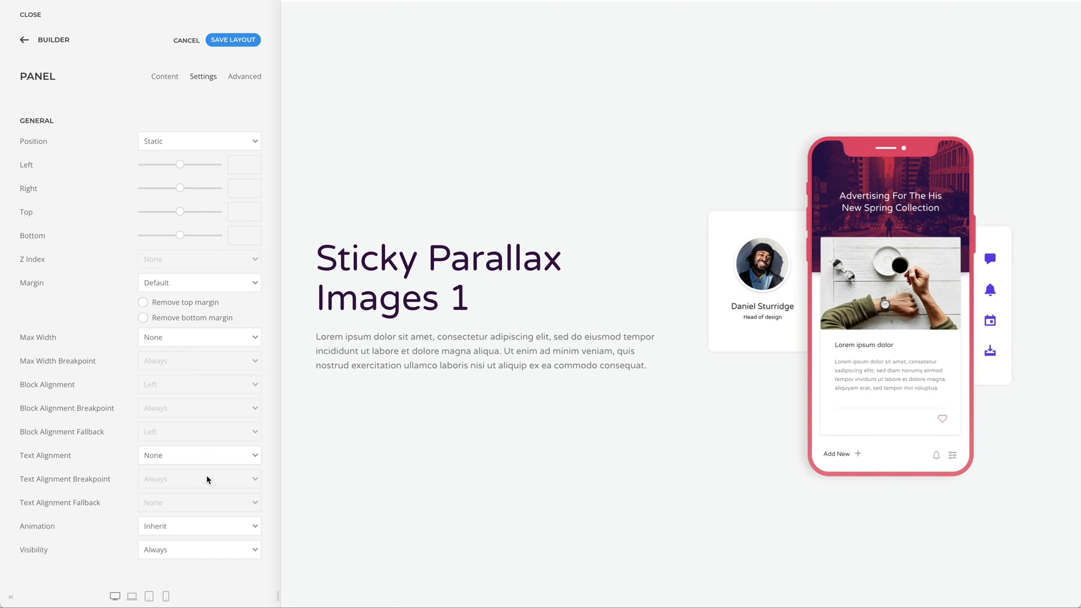
{"action": "left_click", "coordinate": [208, 525]}
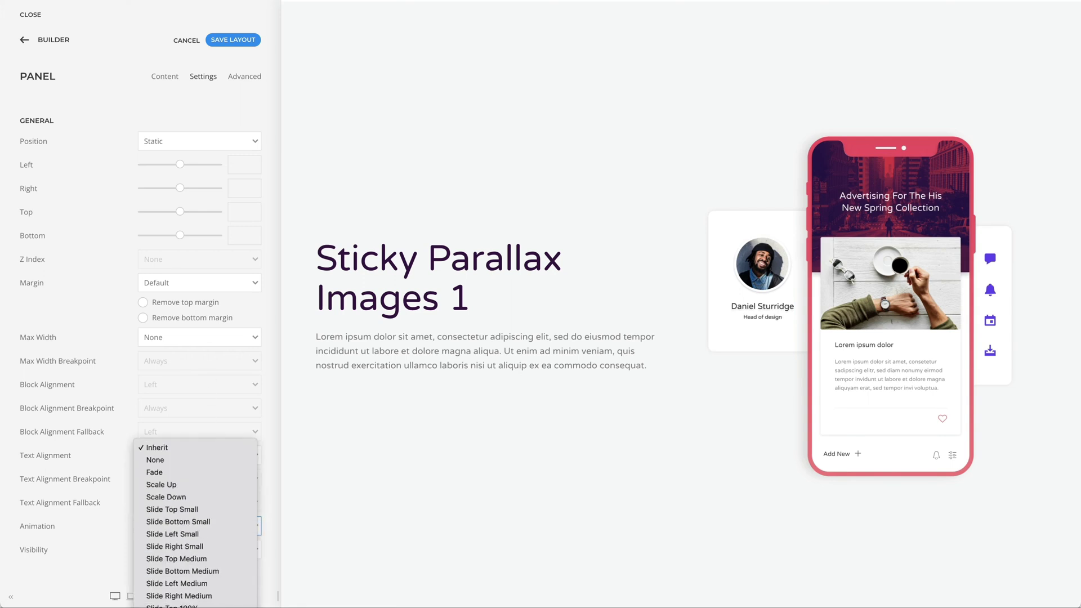
{"action": "left_click", "coordinate": [191, 595]}
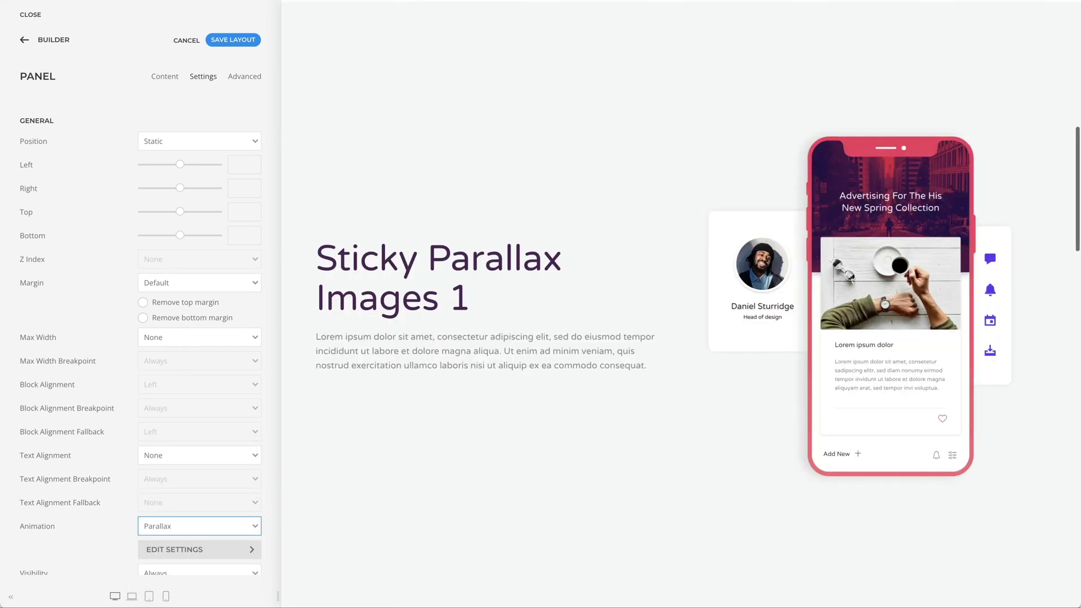
- In the text panel's parallax settings, set the start offset to 100vh and the end offset to 100%+100vh-150vh
{"action": "left_click", "coordinate": [201, 551]}
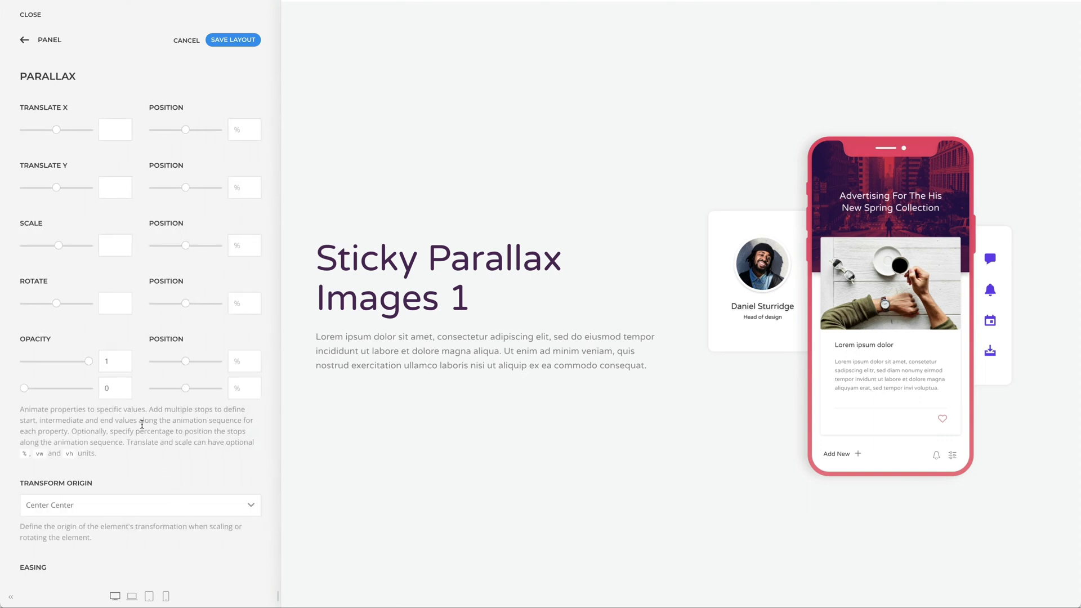
{"action": "scroll", "coordinate": [176, 496], "scroll_direction": "down", "scroll_amount": 6}
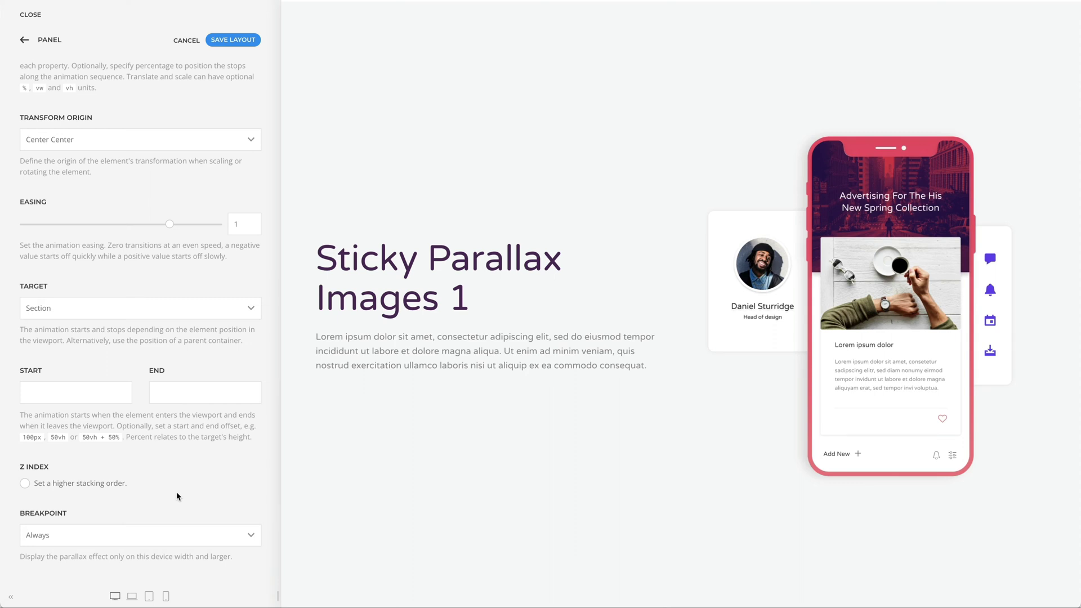
{"action": "left_click", "coordinate": [103, 397]}
{"action": "type", "text": "100vh"}
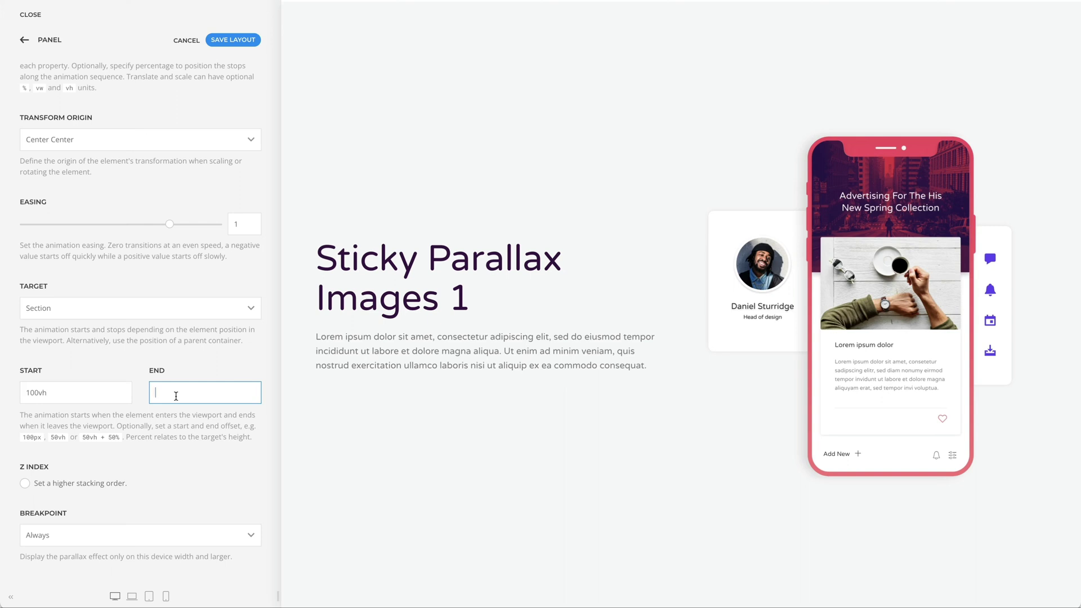
{"action": "type", "text": "0%+"}
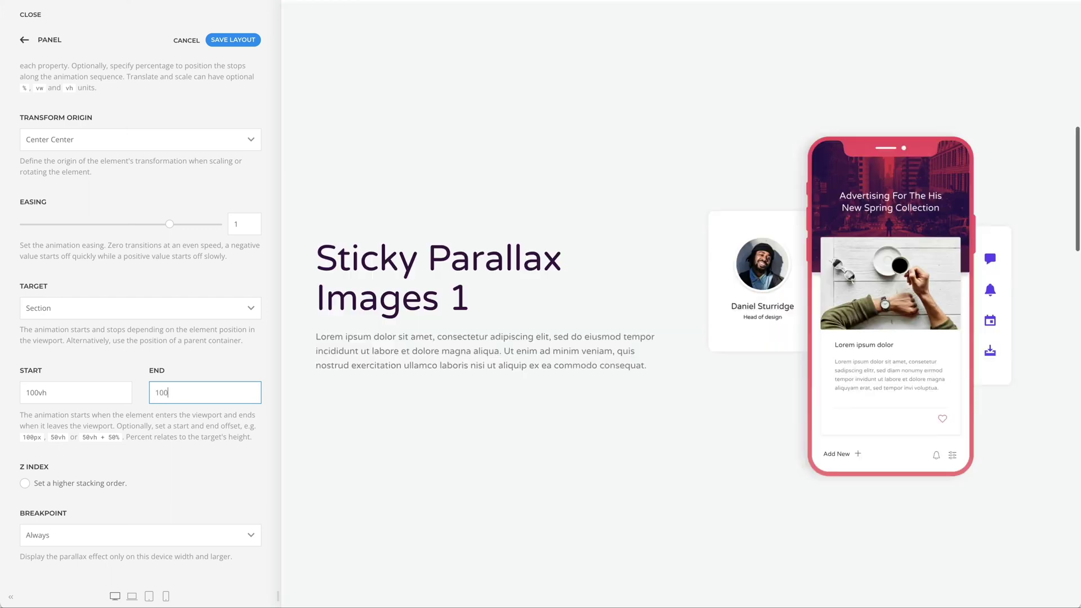
{"action": "type", "text": "100vh"}
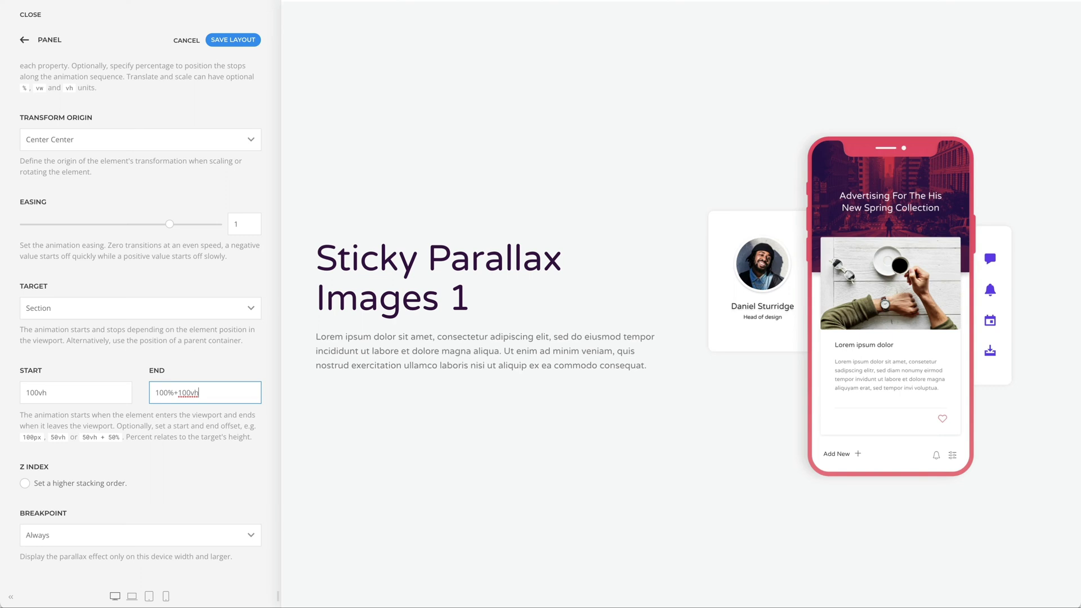
{"action": "type", "text": "0vh"}
{"action": "left_click", "coordinate": [333, 396]}
- Examine in the preview how the text panel fades as the sticky section moves through the viewport
{"action": "scroll", "coordinate": [332, 396], "scroll_direction": "up", "scroll_amount": 6}
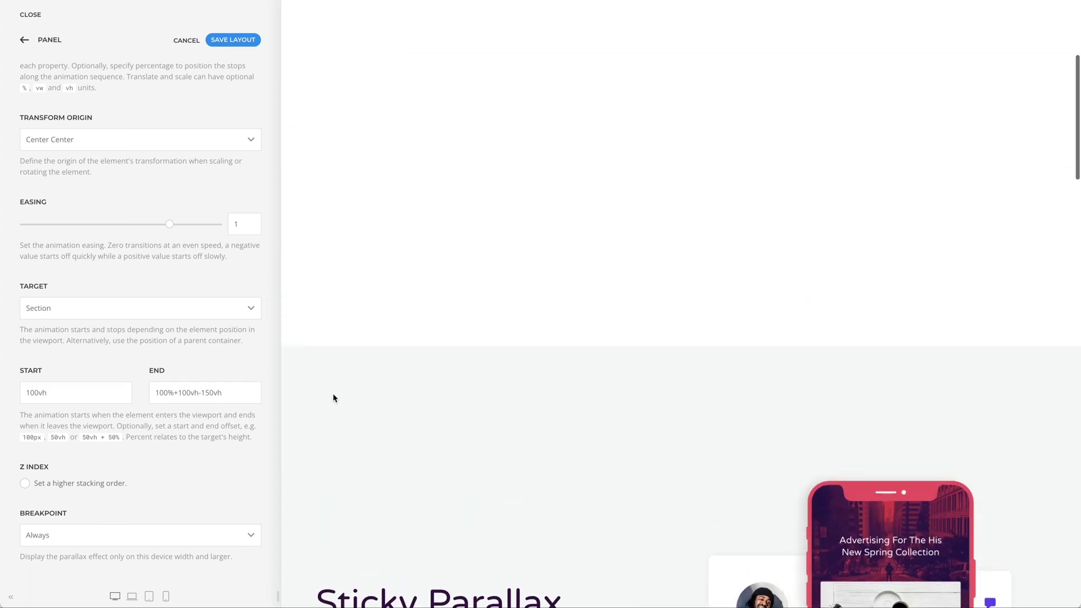
{"action": "scroll", "coordinate": [333, 395], "scroll_direction": "down", "scroll_amount": 5}
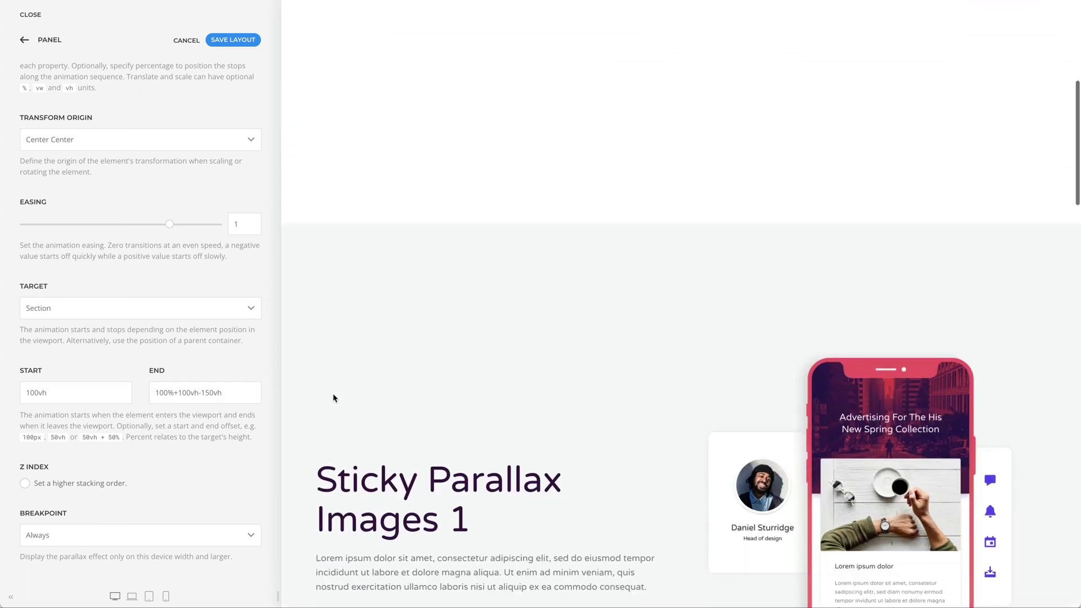
{"action": "scroll", "coordinate": [333, 394], "scroll_direction": "down", "scroll_amount": 2}
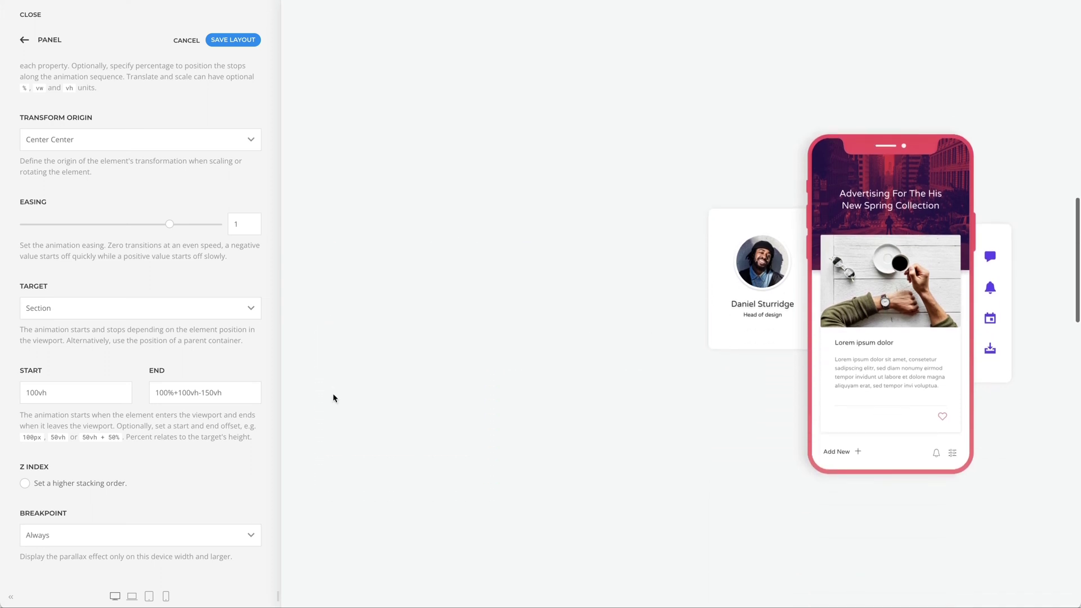
{"action": "scroll", "coordinate": [332, 397], "scroll_direction": "down", "scroll_amount": 2}
{"action": "scroll", "coordinate": [333, 397], "scroll_direction": "up", "scroll_amount": 2}
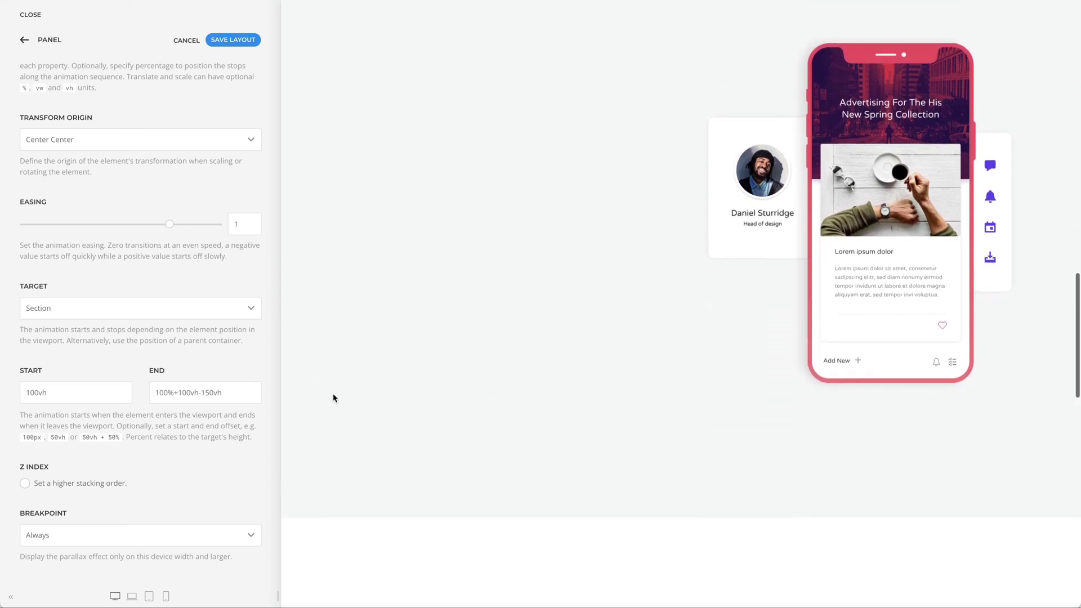
{"action": "scroll", "coordinate": [333, 397], "scroll_direction": "up", "scroll_amount": 3}
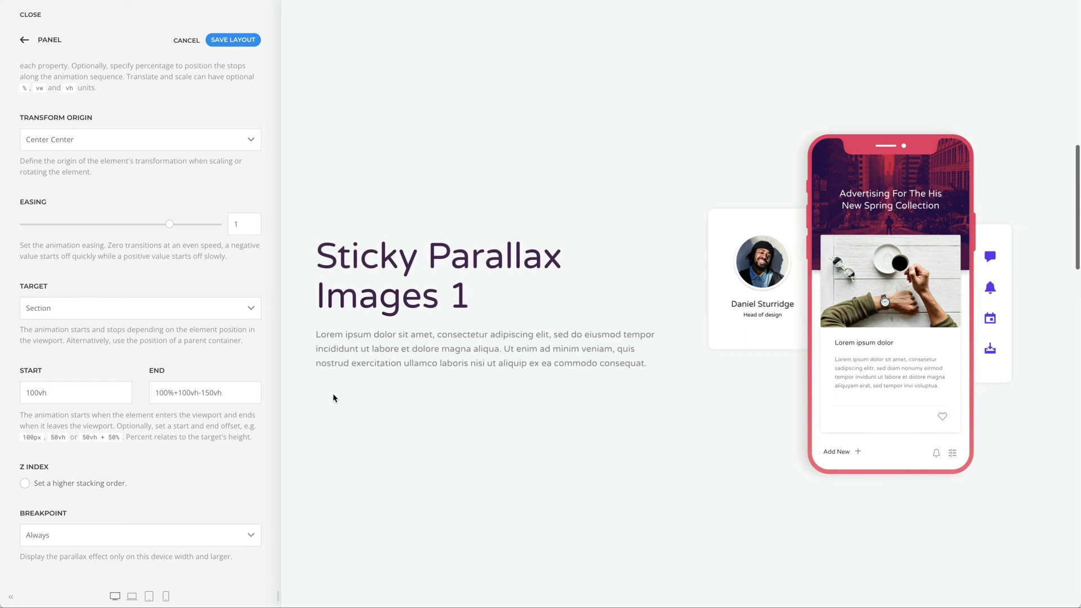
{"action": "scroll", "coordinate": [333, 397], "scroll_direction": "up", "scroll_amount": 2}
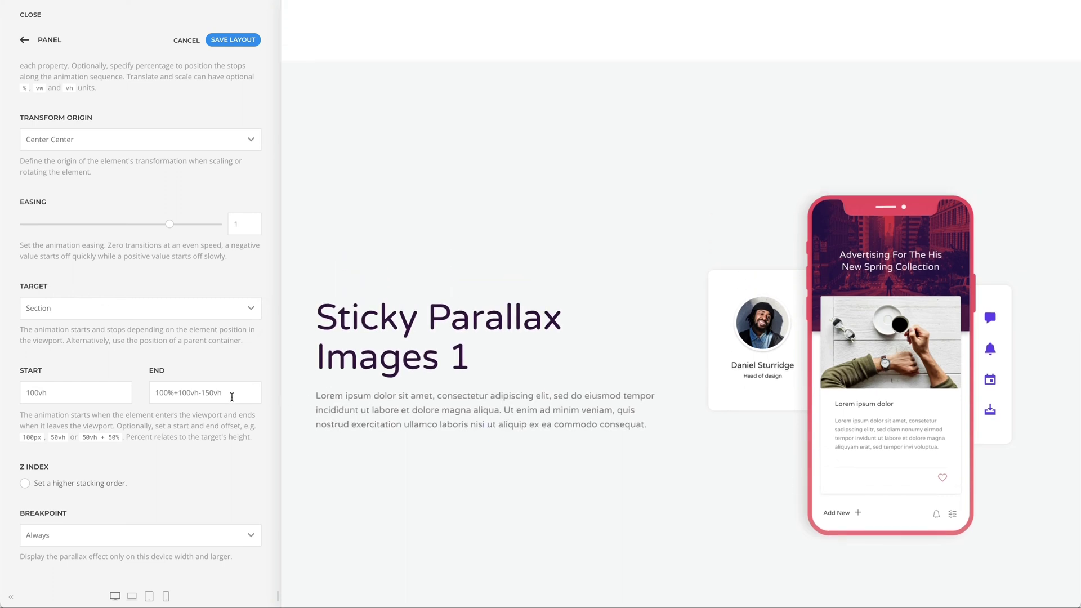
- Add an intermediate opacity stop of 1 at position 80% to the text panel's parallax and check the fade in the preview
{"action": "scroll", "coordinate": [230, 390], "scroll_direction": "up", "scroll_amount": 5}
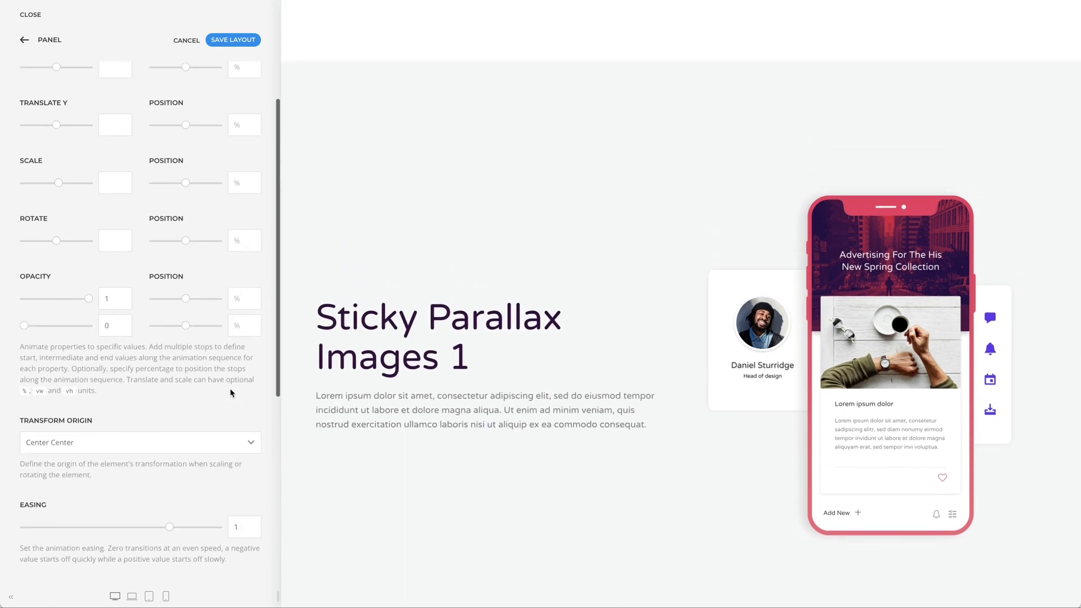
{"action": "left_click", "coordinate": [270, 337]}
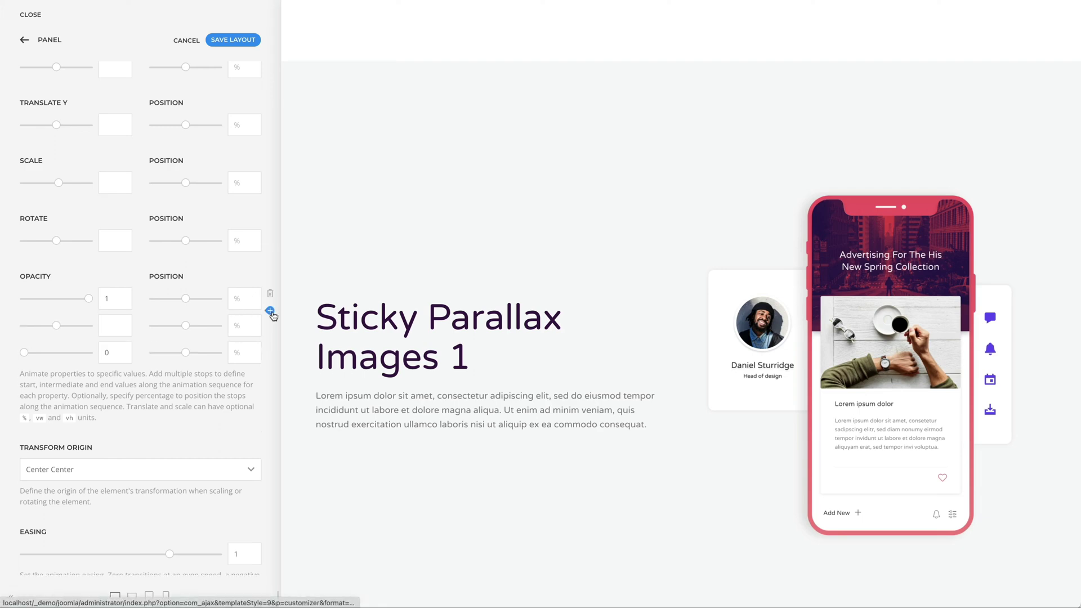
{"action": "left_click", "coordinate": [112, 324]}
{"action": "type", "text": "1"}
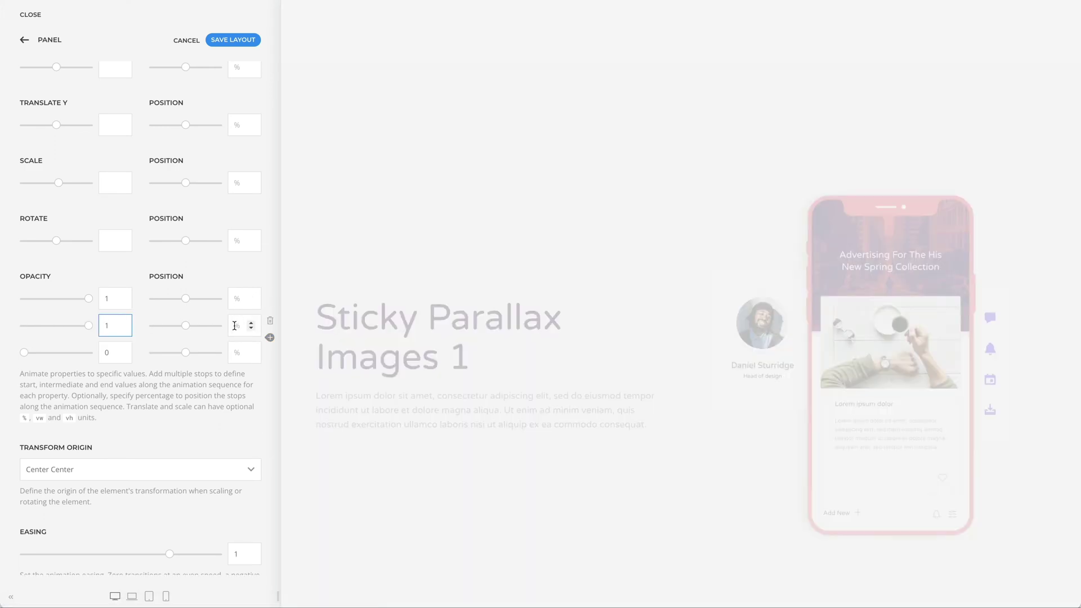
{"action": "left_click", "coordinate": [235, 326]}
{"action": "type", "text": "80"}
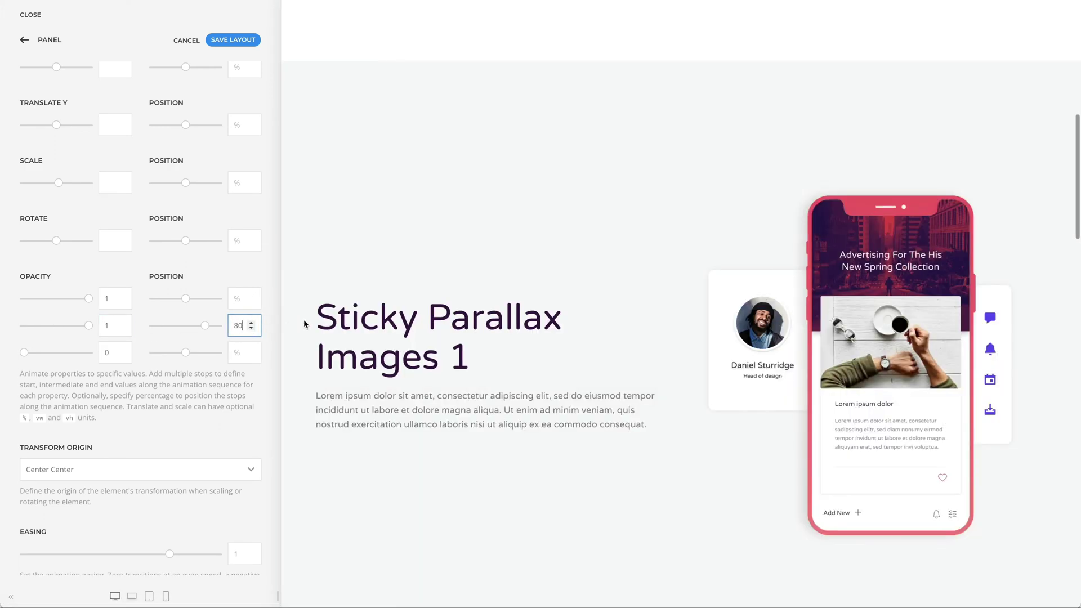
{"action": "scroll", "coordinate": [314, 322], "scroll_direction": "up", "scroll_amount": 2}
{"action": "scroll", "coordinate": [314, 322], "scroll_direction": "down", "scroll_amount": 4}
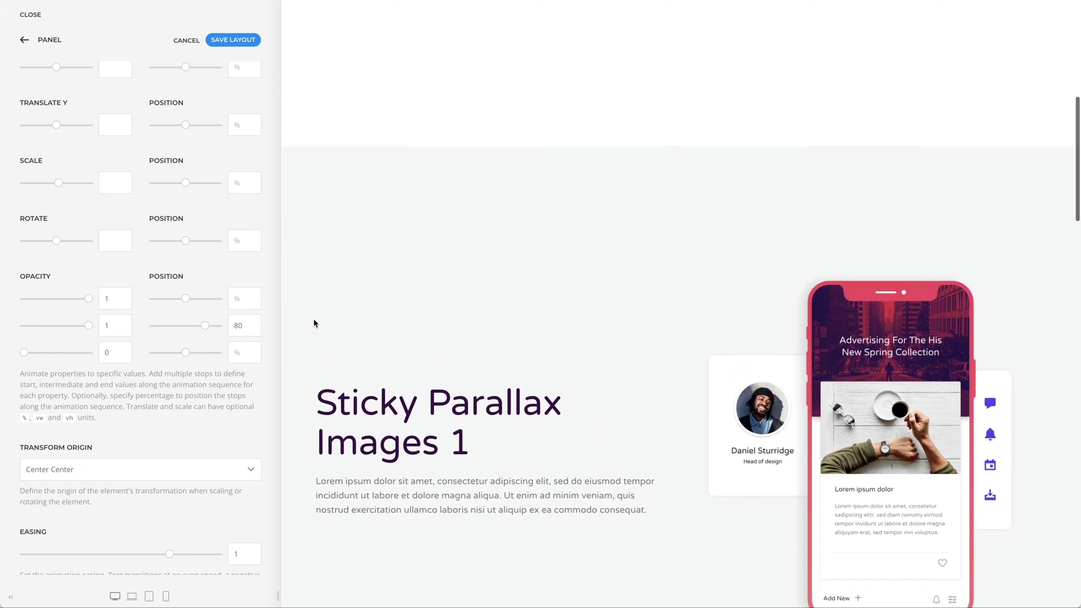
{"action": "scroll", "coordinate": [313, 322], "scroll_direction": "down", "scroll_amount": 3}
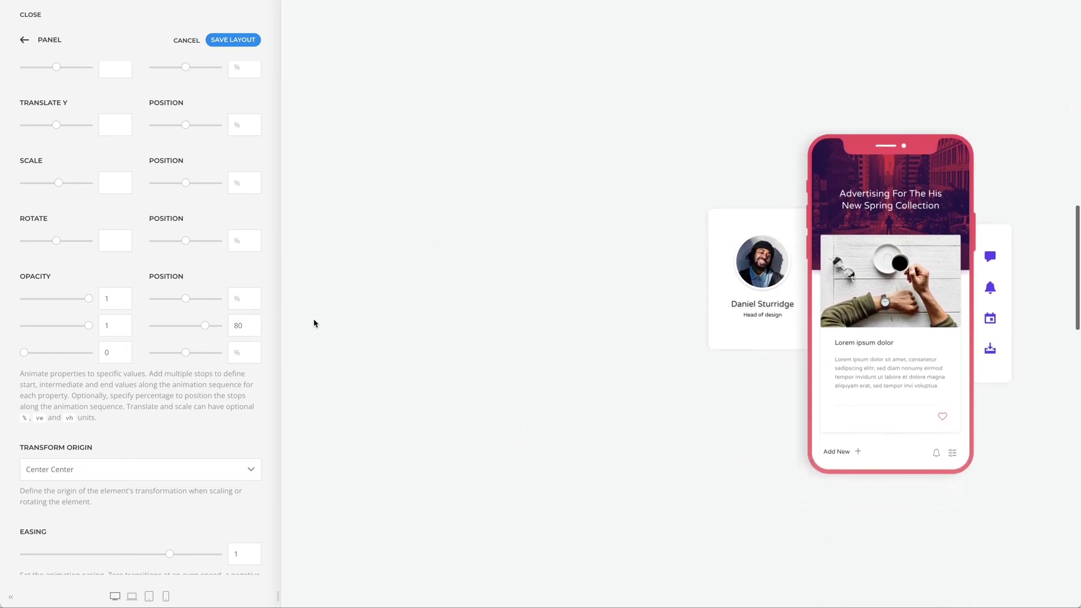
{"action": "scroll", "coordinate": [314, 323], "scroll_direction": "up", "scroll_amount": 3}
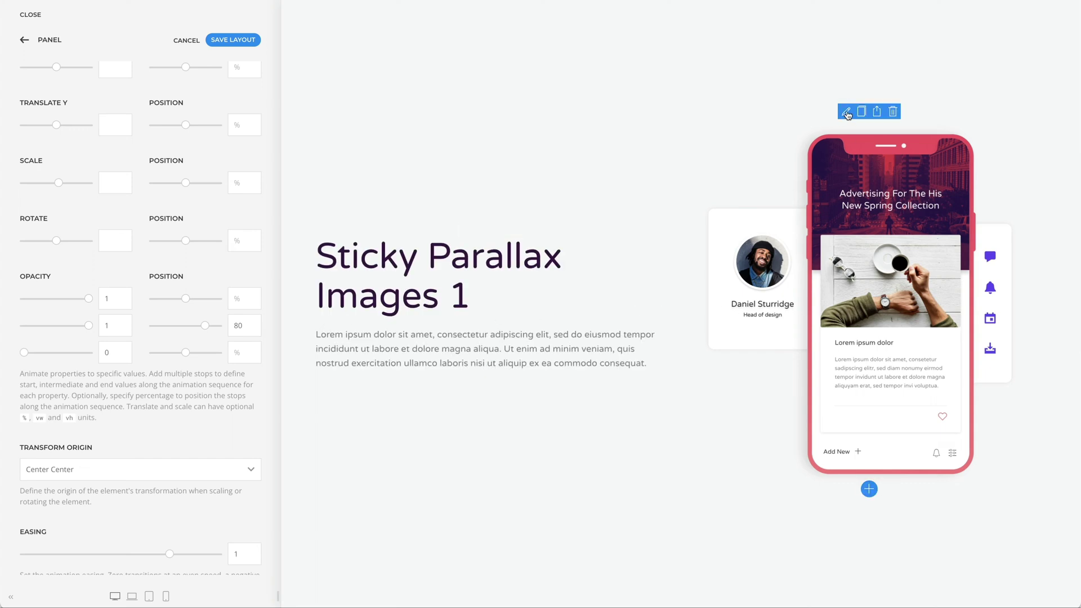
- Set the phone image's animation to Parallax and open its parallax settings
{"action": "left_click", "coordinate": [846, 113]}
{"action": "left_click", "coordinate": [205, 78]}
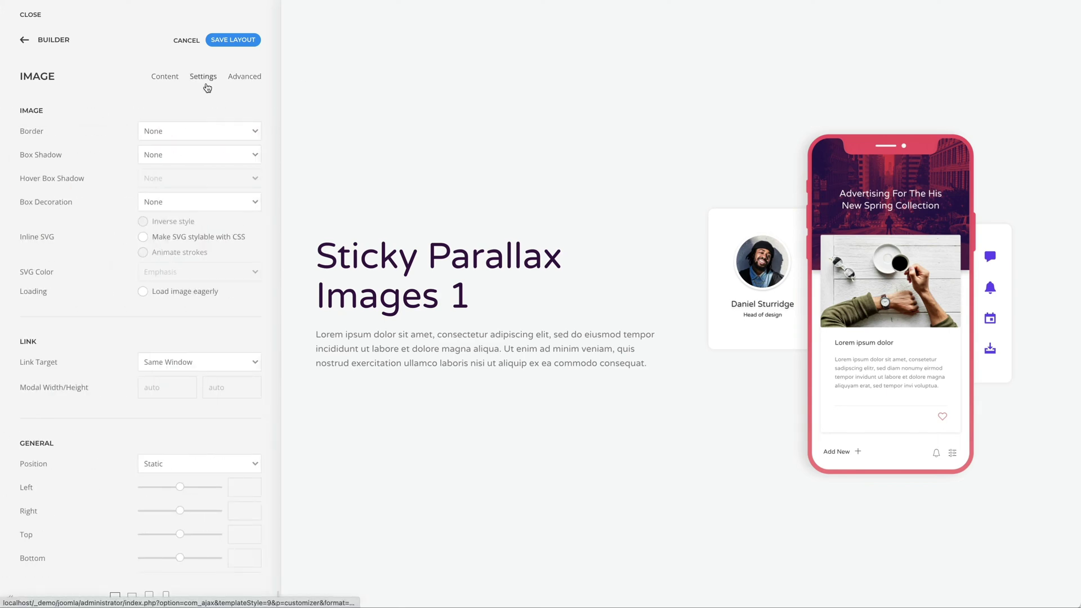
{"action": "scroll", "coordinate": [195, 228], "scroll_direction": "down", "scroll_amount": 6}
{"action": "left_click", "coordinate": [187, 511]}
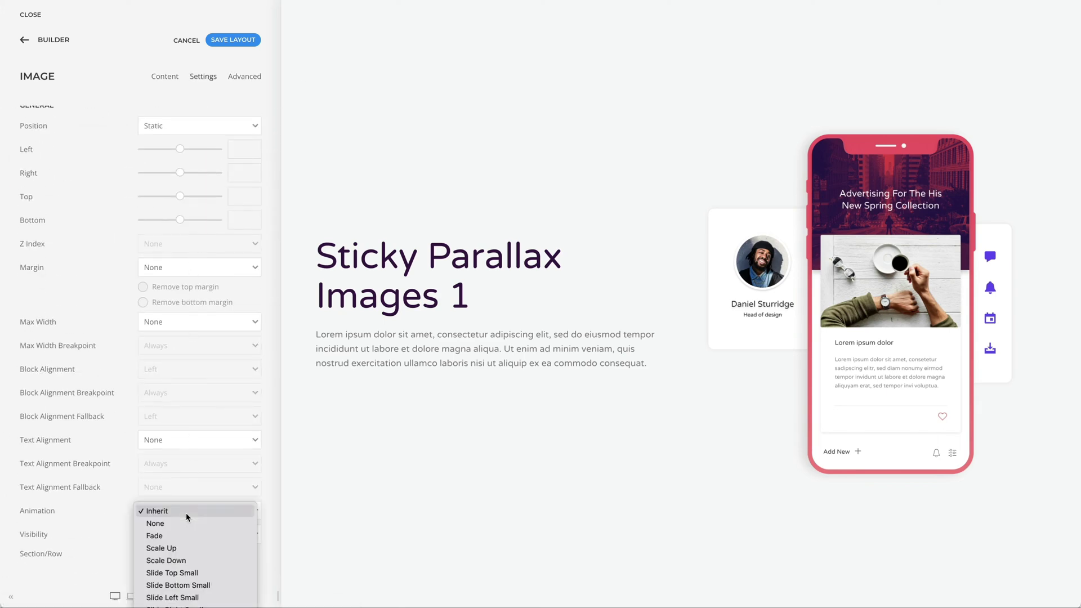
{"action": "left_click", "coordinate": [168, 598]}
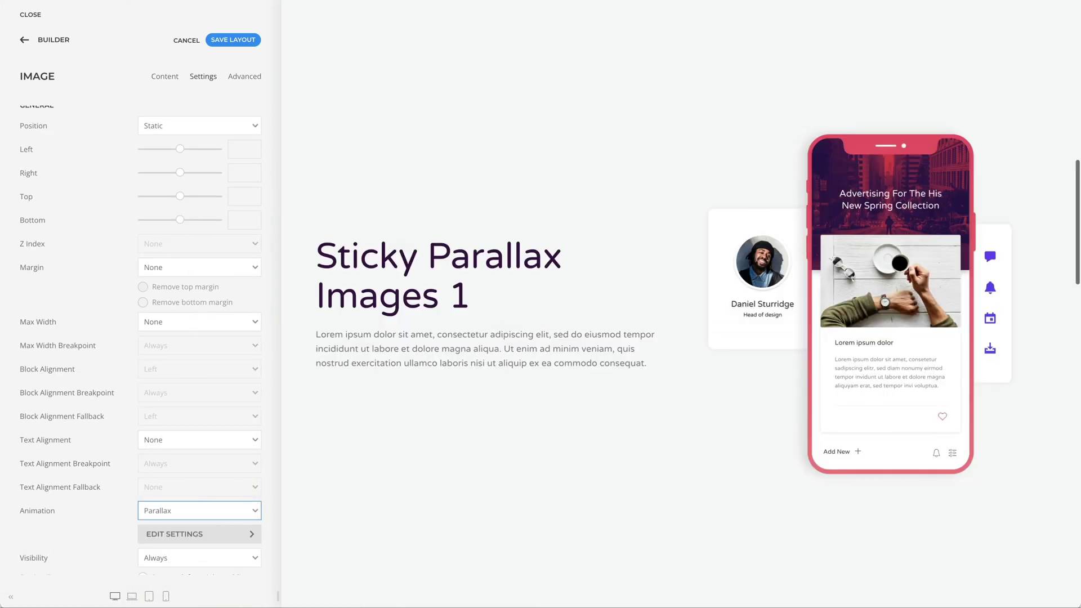
{"action": "left_click", "coordinate": [193, 538]}
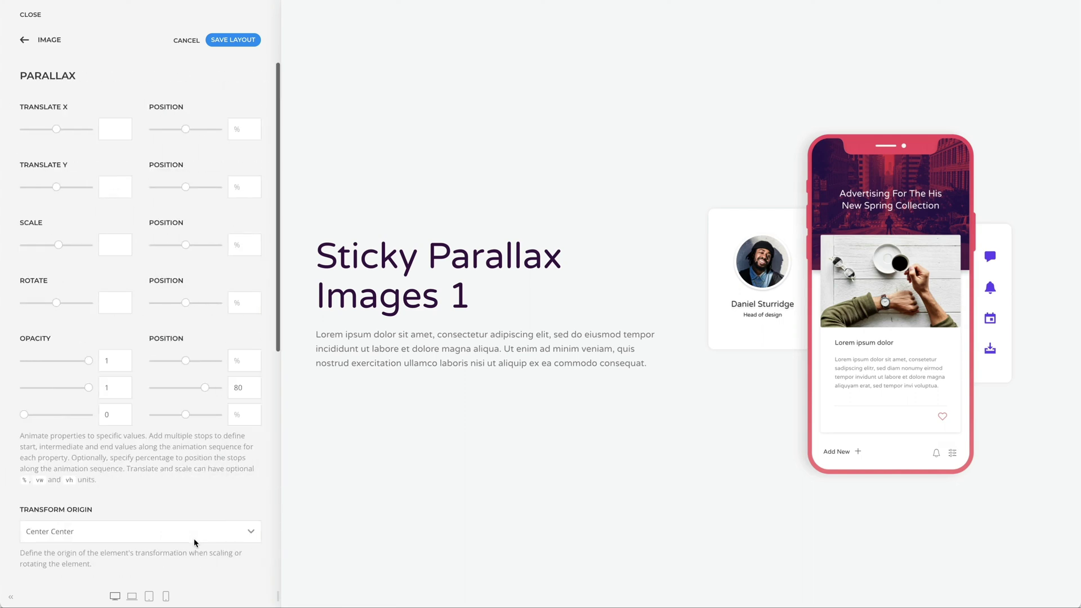
- Set the phone image's parallax start offset to 100vh and end offset to 100%+100vh-150vh, and check the fade in the preview
{"action": "scroll", "coordinate": [194, 538], "scroll_direction": "down", "scroll_amount": 7}
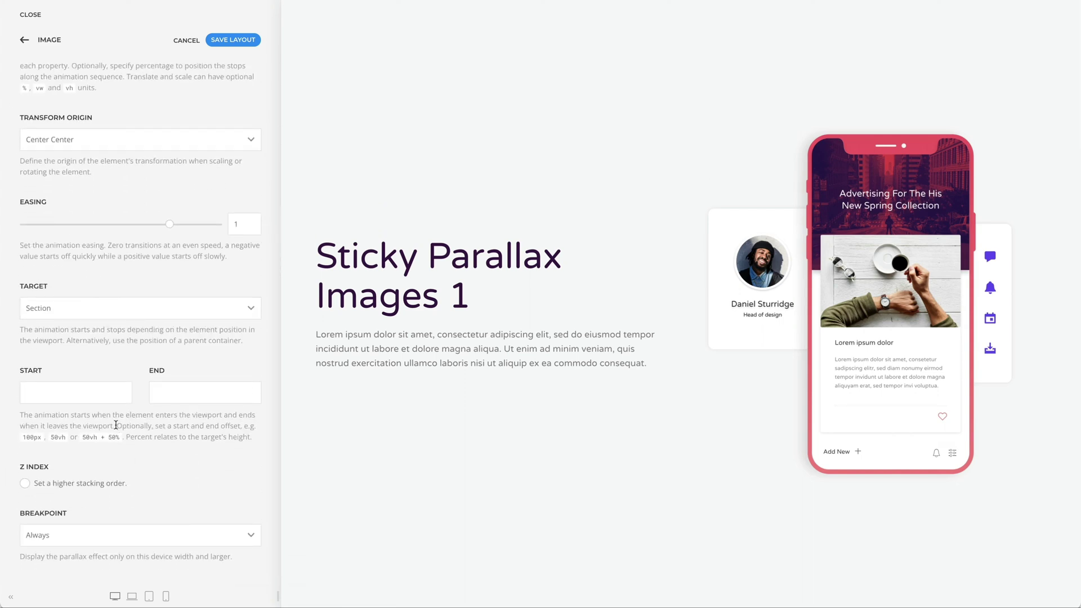
{"action": "left_click", "coordinate": [101, 397]}
{"action": "type", "text": "100vh"}
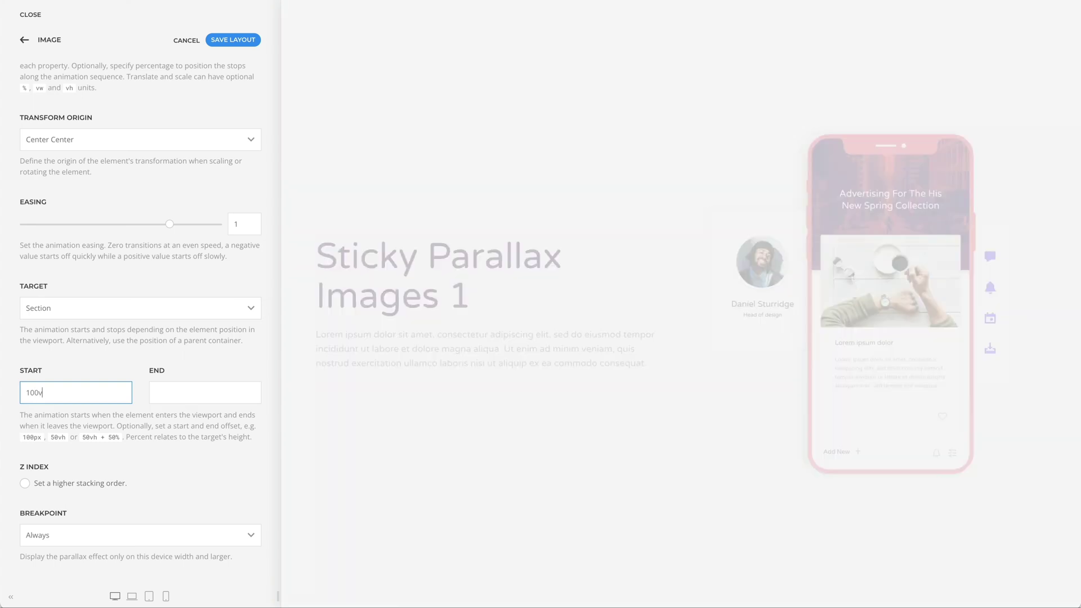
{"action": "left_click", "coordinate": [168, 397]}
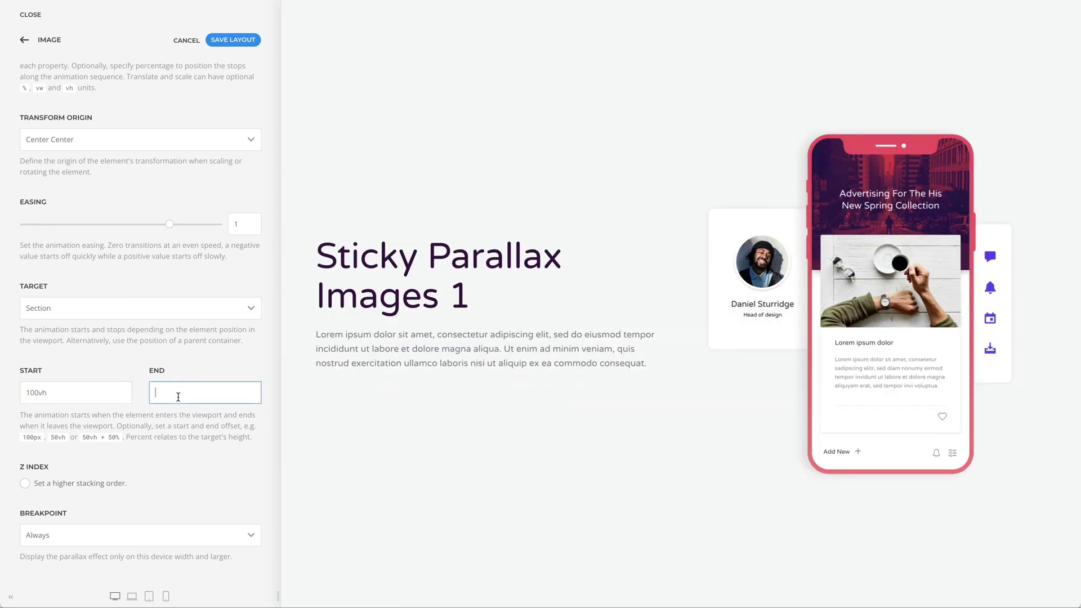
{"action": "type", "text": "100%"}
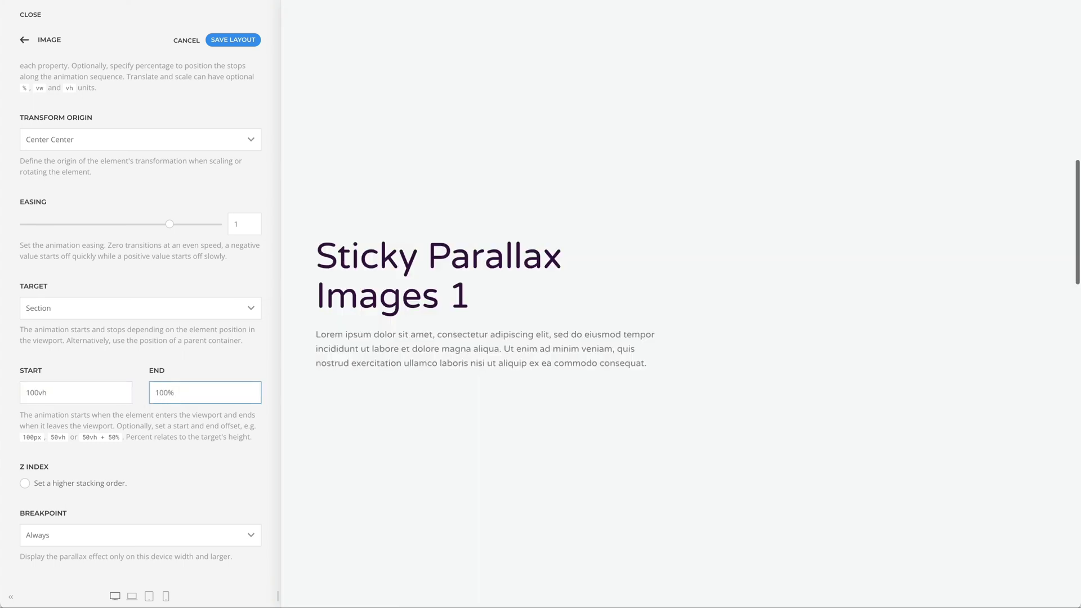
{"action": "type", "text": "+100vh"}
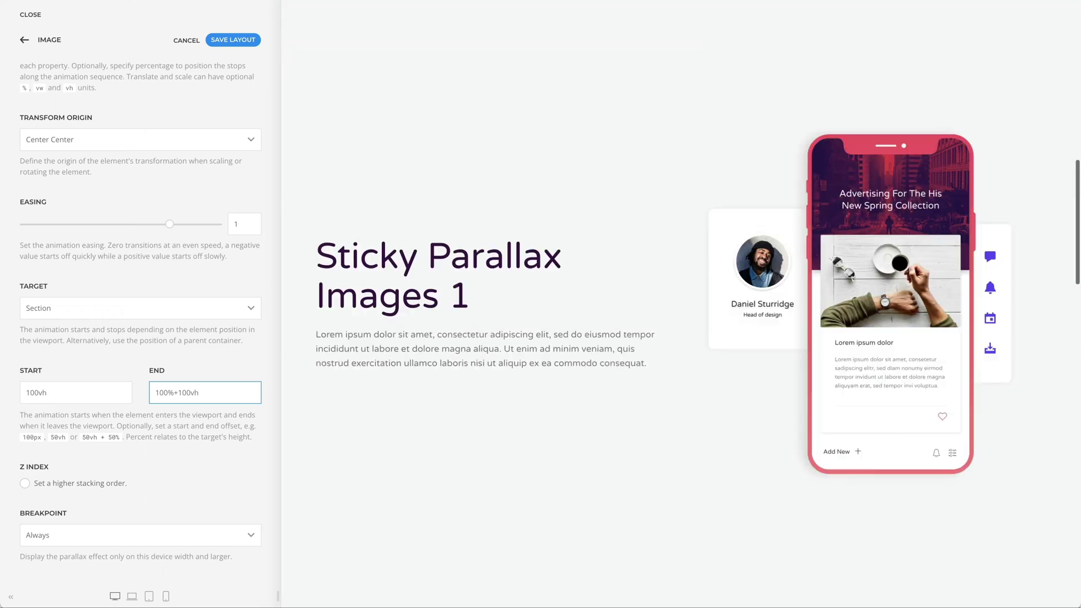
{"action": "type", "text": "-150vh"}
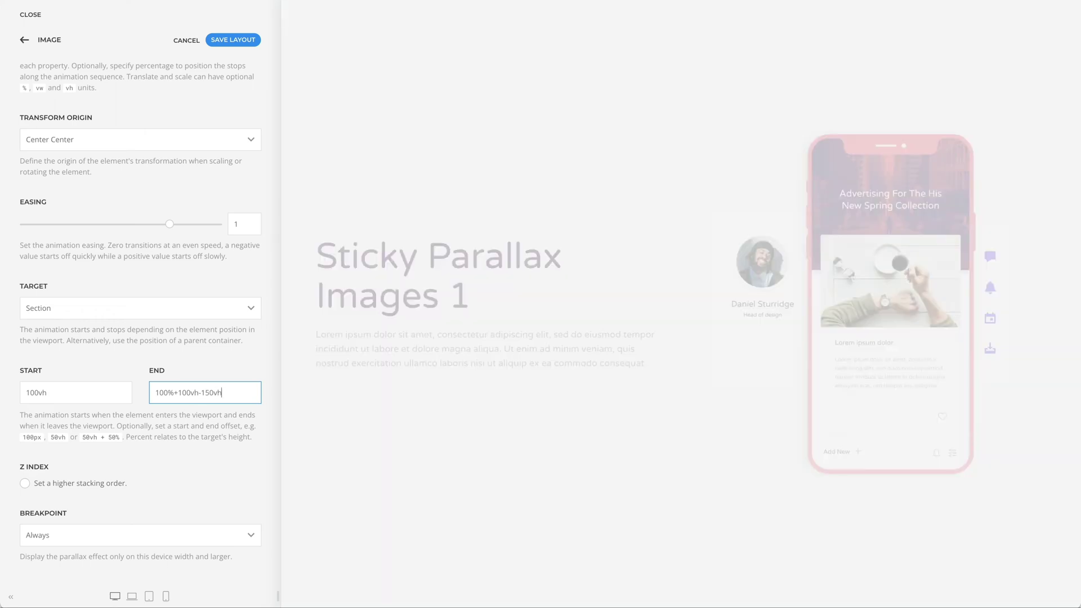
{"action": "left_click", "coordinate": [318, 394]}
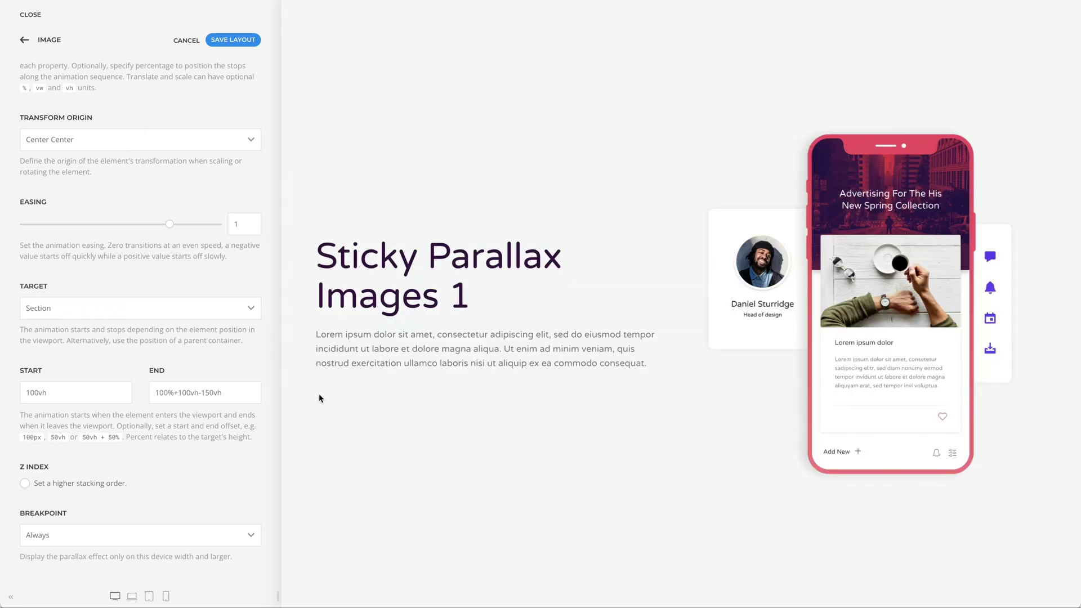
{"action": "scroll", "coordinate": [318, 394], "scroll_direction": "up", "scroll_amount": 5}
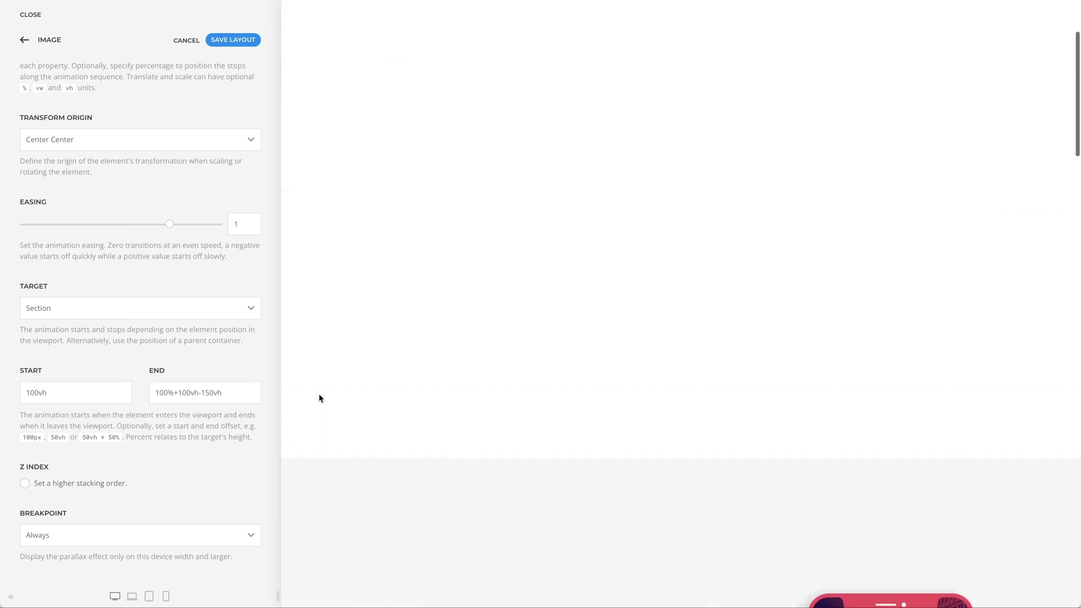
{"action": "scroll", "coordinate": [319, 398], "scroll_direction": "down", "scroll_amount": 6}
{"action": "scroll", "coordinate": [319, 398], "scroll_direction": "down", "scroll_amount": 10}
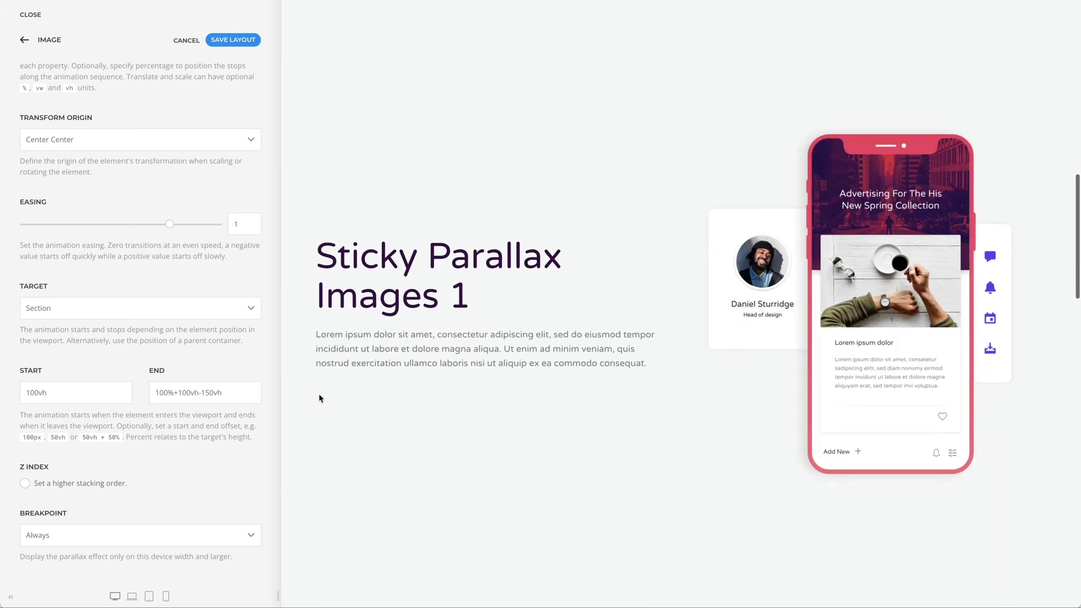
{"action": "scroll", "coordinate": [319, 398], "scroll_direction": "up", "scroll_amount": 8}
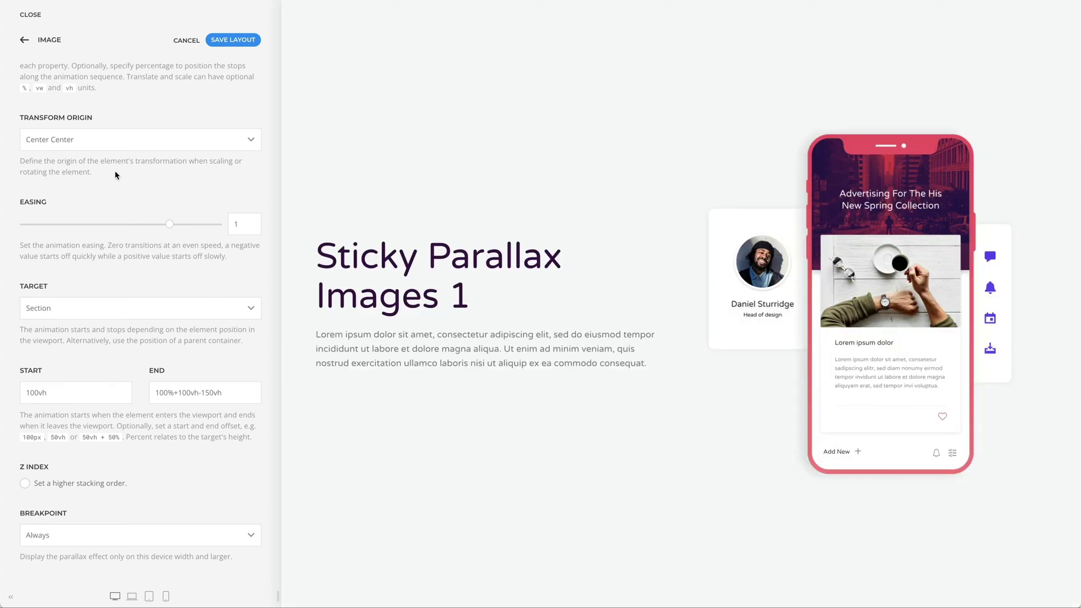
- Duplicate the text panel in the Sticky Parallax Images section and title the copy "Sticky Parallax Images 2"
{"action": "left_click", "coordinate": [36, 41]}
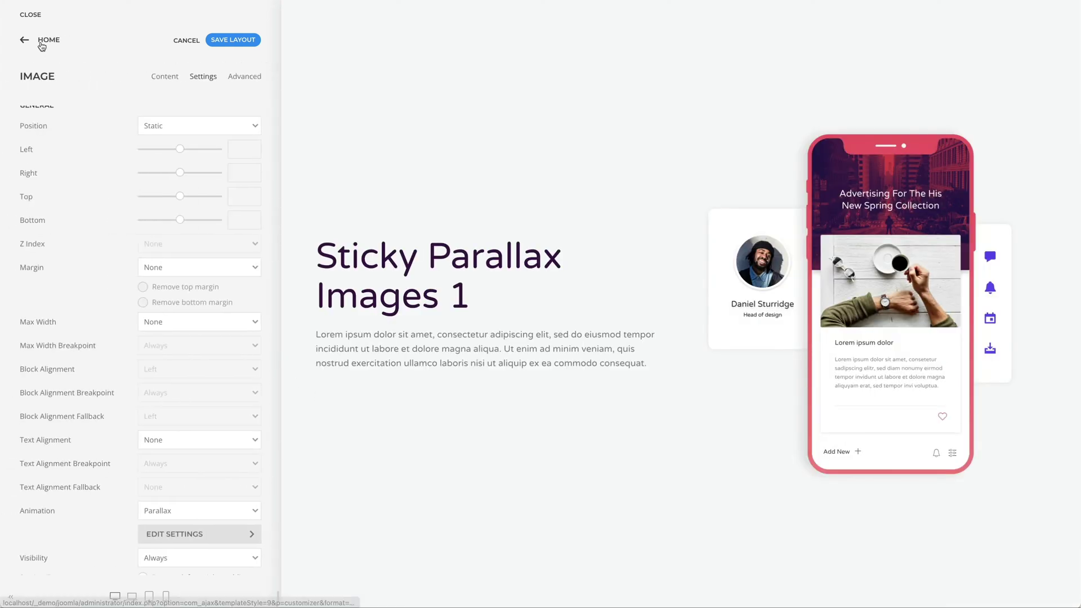
{"action": "left_click", "coordinate": [38, 41]}
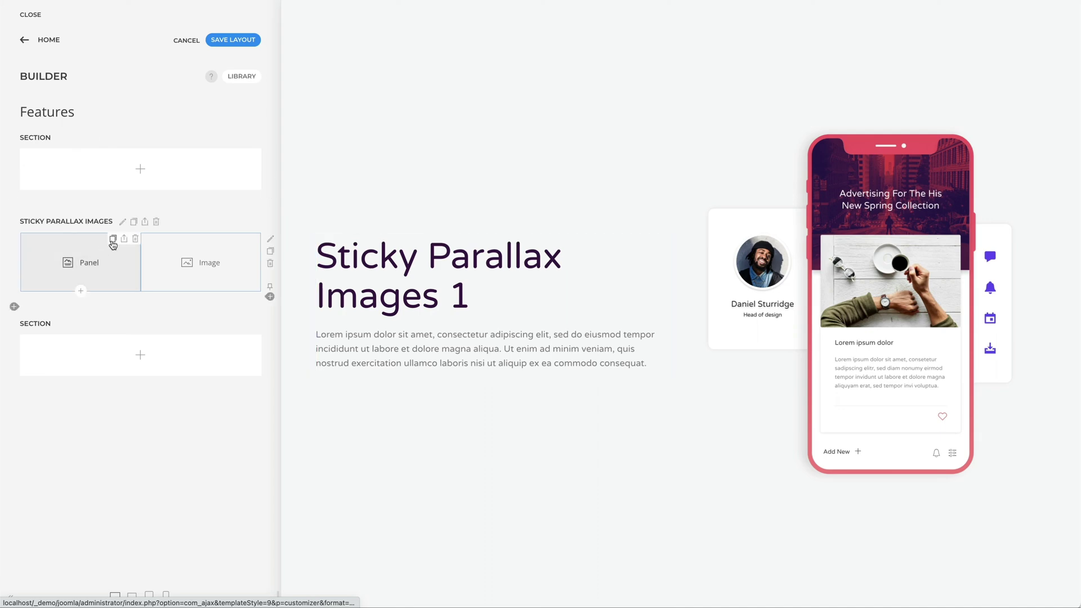
{"action": "left_click", "coordinate": [111, 241]}
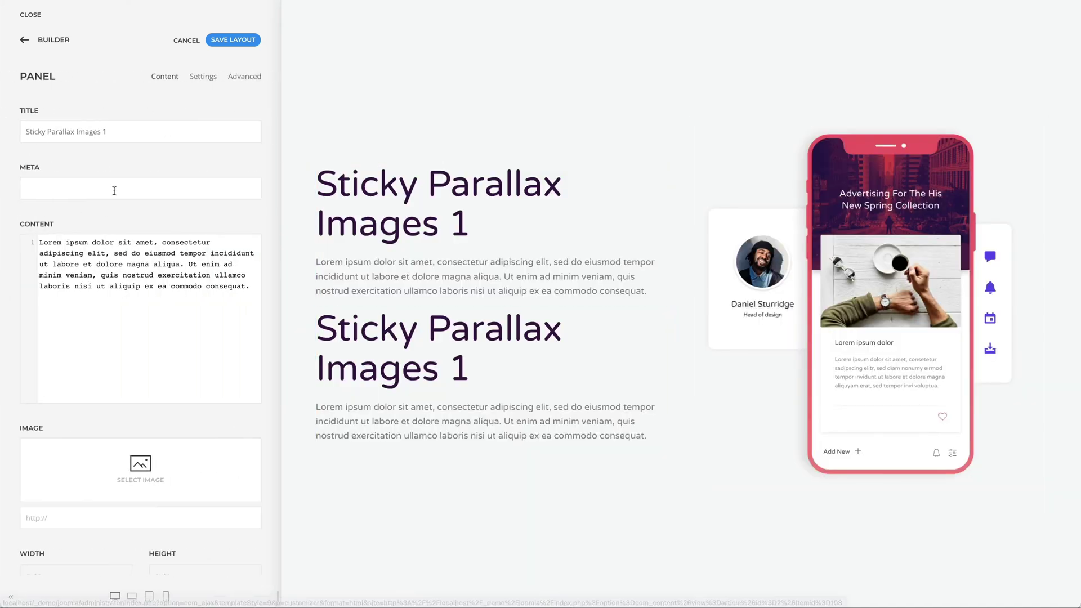
{"action": "left_click", "coordinate": [127, 132]}
{"action": "key", "text": "BackSpace"}
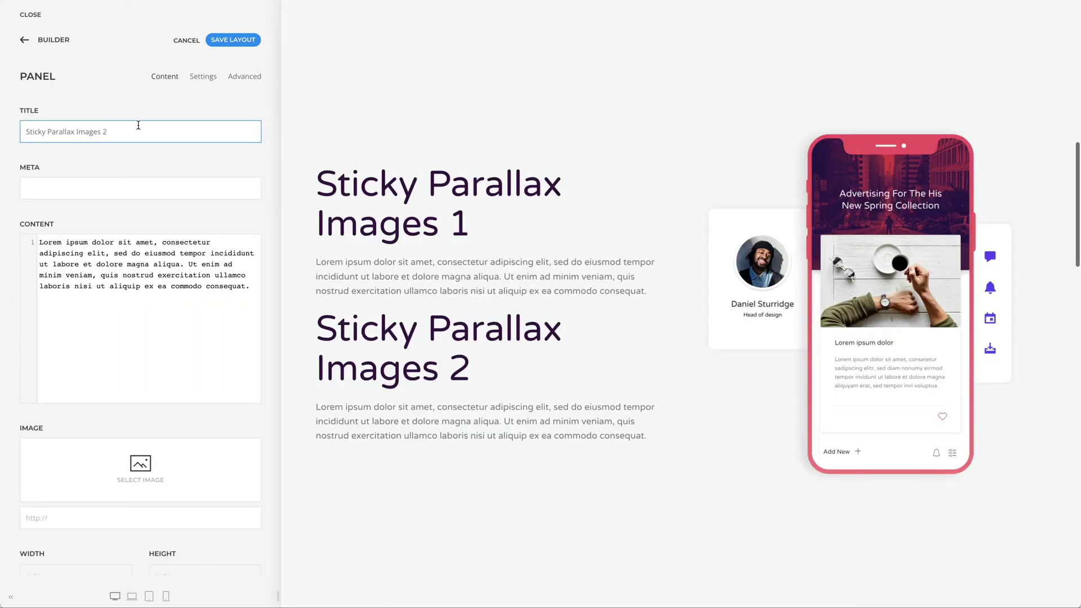
- Set the second text panel's position to Absolute with a top offset of 0
{"action": "left_click", "coordinate": [203, 76]}
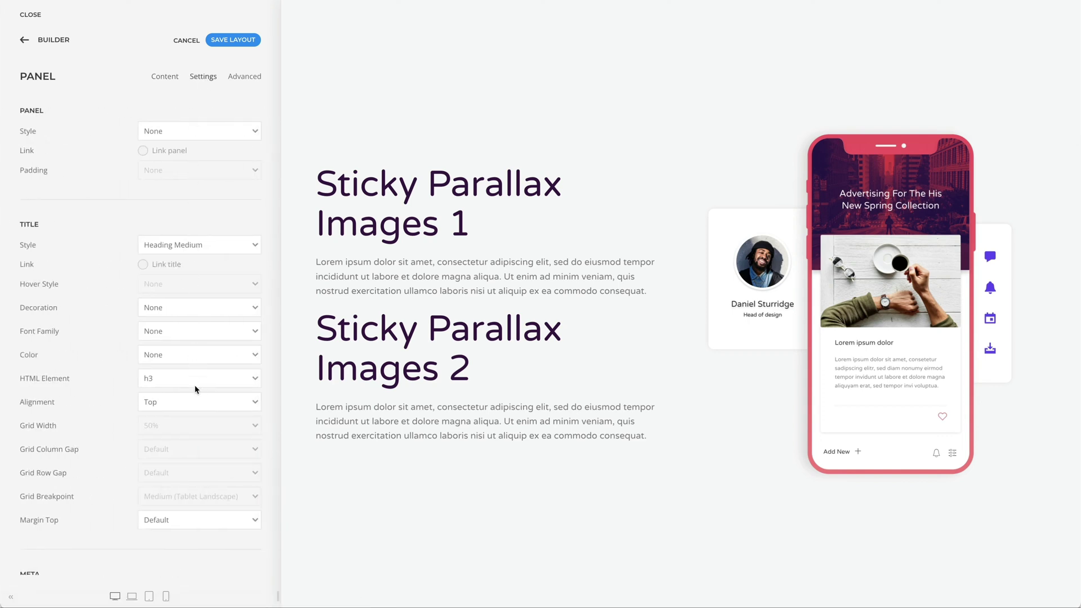
{"action": "scroll", "coordinate": [194, 384], "scroll_direction": "down", "scroll_amount": 15}
{"action": "scroll", "coordinate": [194, 388], "scroll_direction": "down", "scroll_amount": 10}
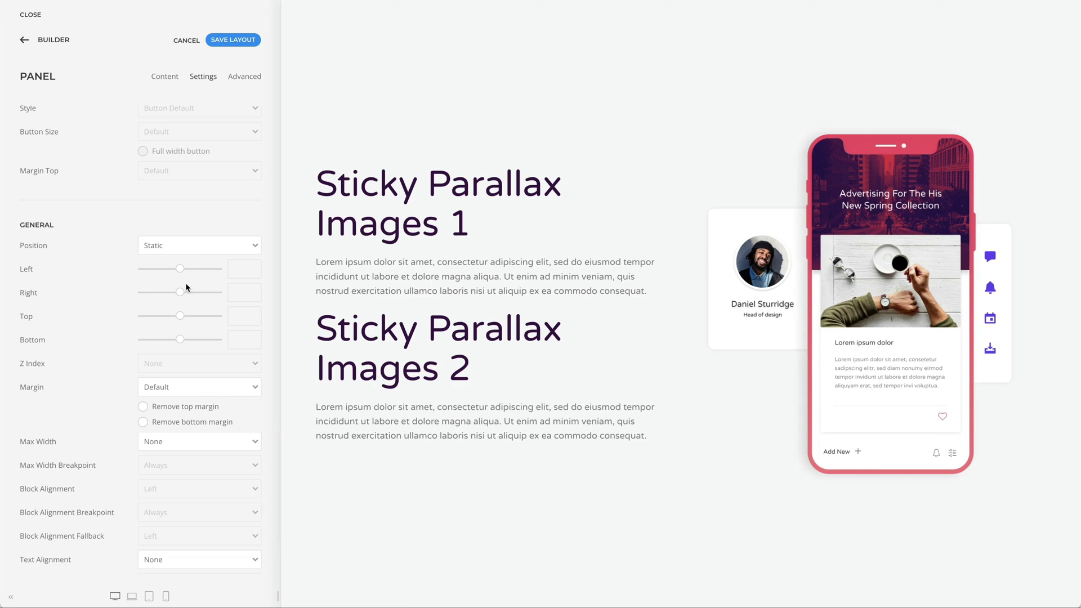
{"action": "left_click", "coordinate": [185, 246]}
{"action": "left_click", "coordinate": [187, 271]}
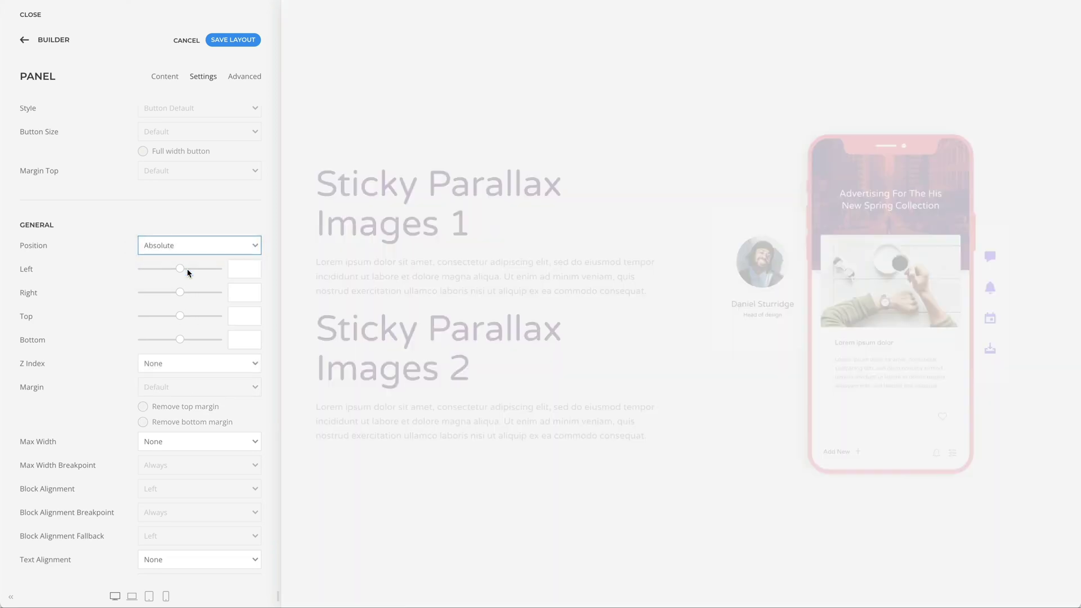
{"action": "left_click", "coordinate": [236, 313]}
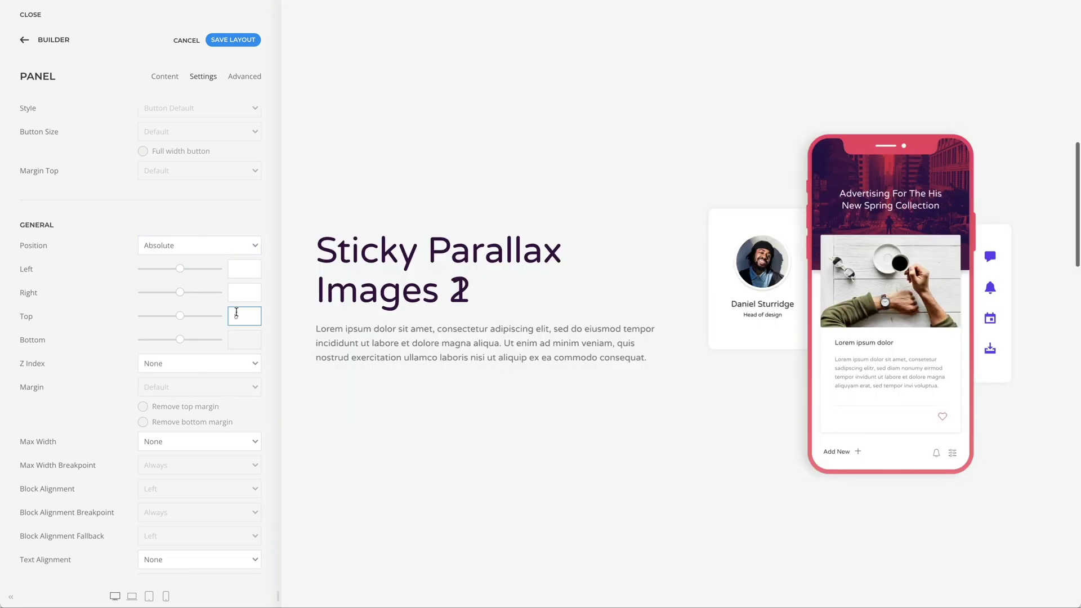
- In the second panel's parallax, set the starting opacity to 0 and add an opacity stop of 1 at position 20%
{"action": "scroll", "coordinate": [220, 426], "scroll_direction": "down", "scroll_amount": 3}
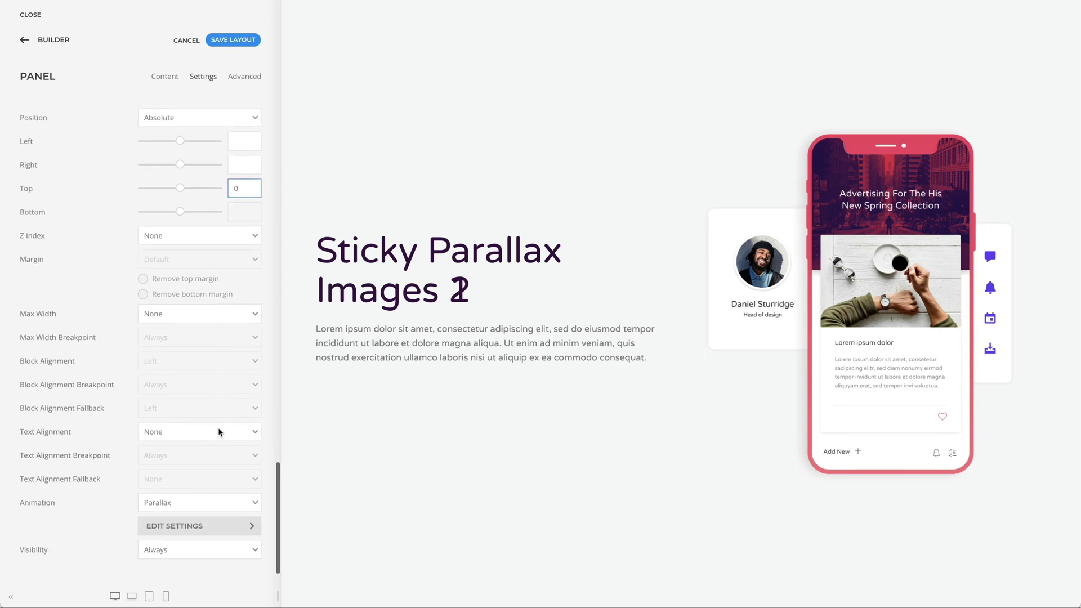
{"action": "left_click", "coordinate": [218, 525]}
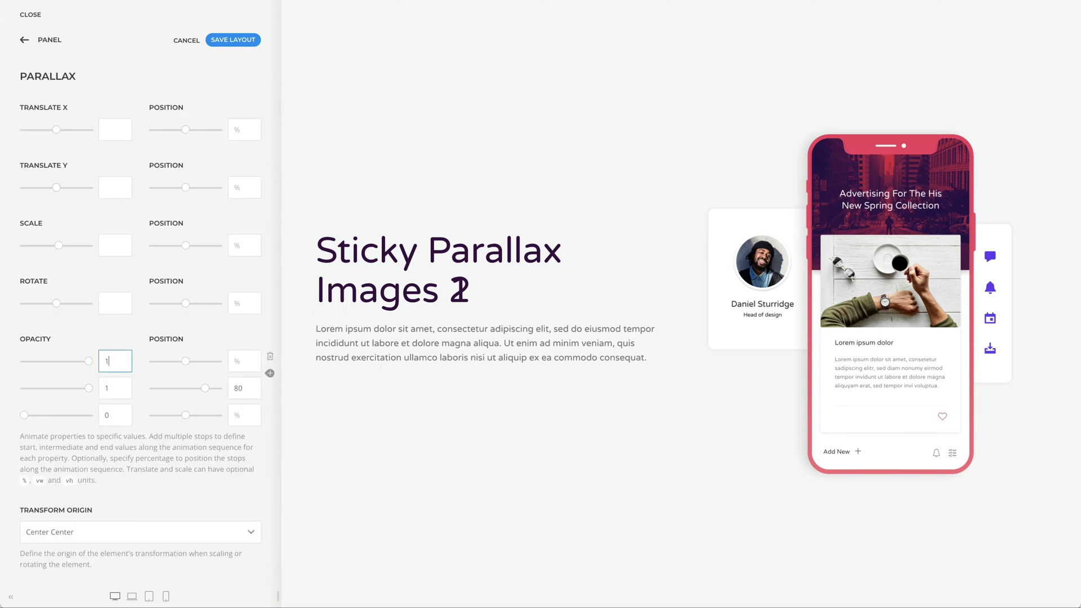
{"action": "key", "text": "BackSpace"}
{"action": "left_click", "coordinate": [270, 373]}
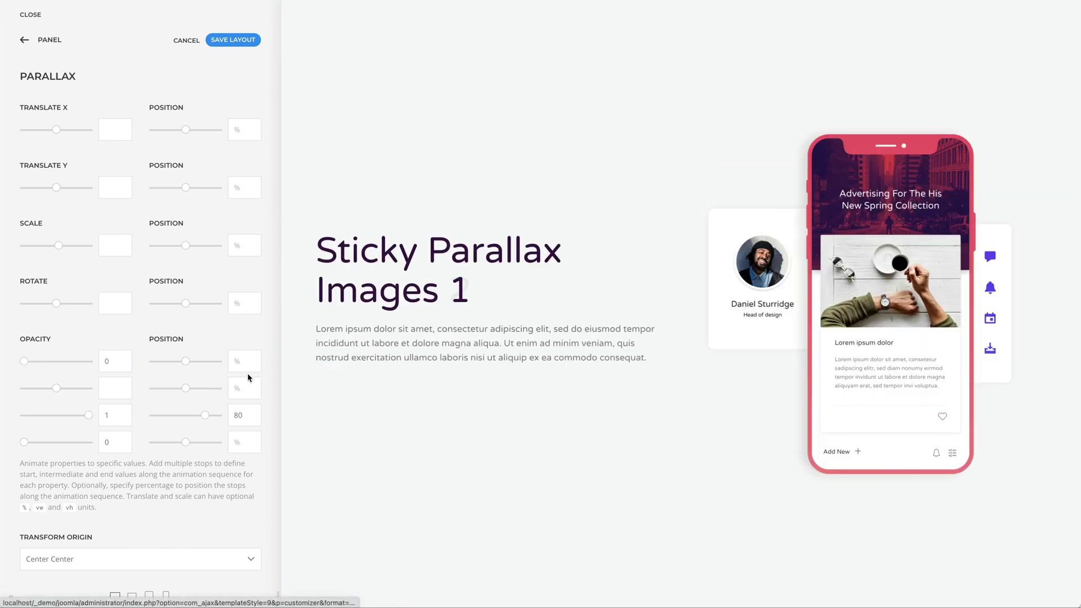
{"action": "left_click", "coordinate": [125, 383]}
{"action": "type", "text": "1"}
{"action": "left_click", "coordinate": [234, 386]}
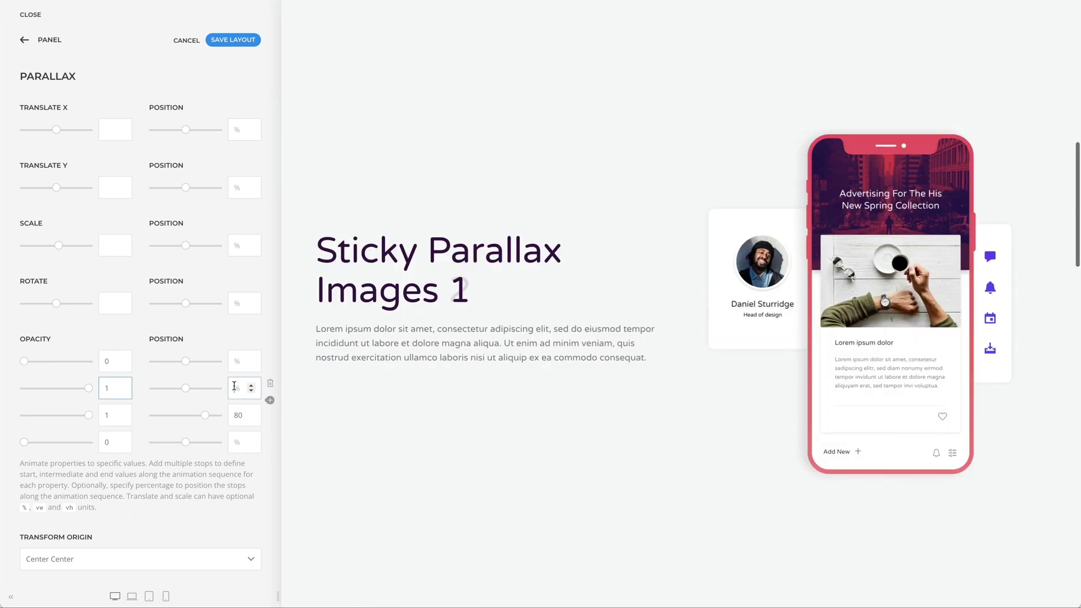
{"action": "type", "text": "20"}
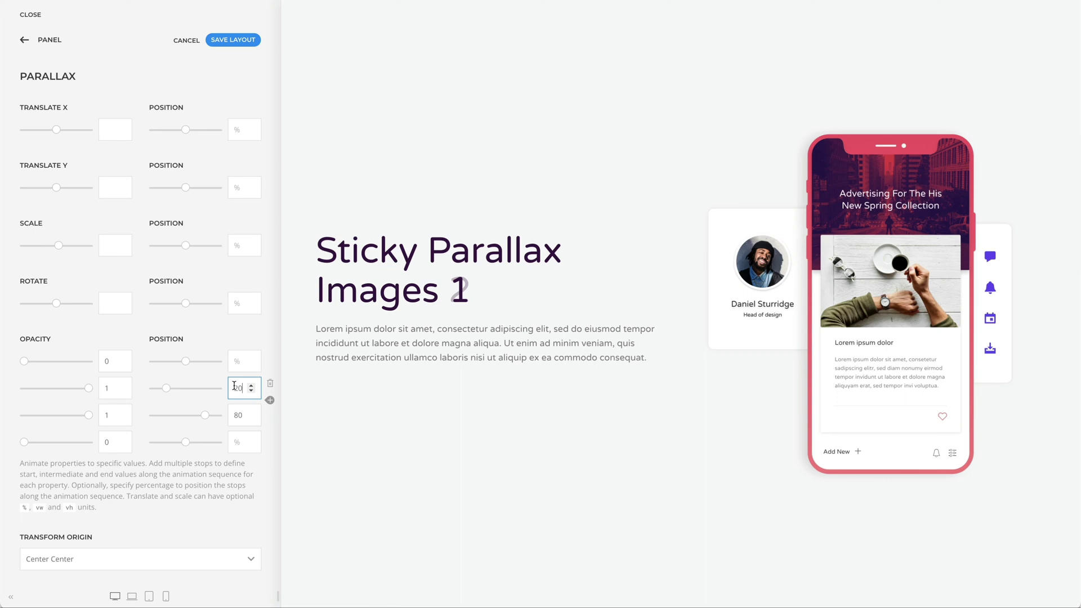
- Set the second panel's parallax start to 150vh and end to 100%+100vh-200vh, and check the text crossfade in the preview
{"action": "scroll", "coordinate": [221, 438], "scroll_direction": "down", "scroll_amount": 7}
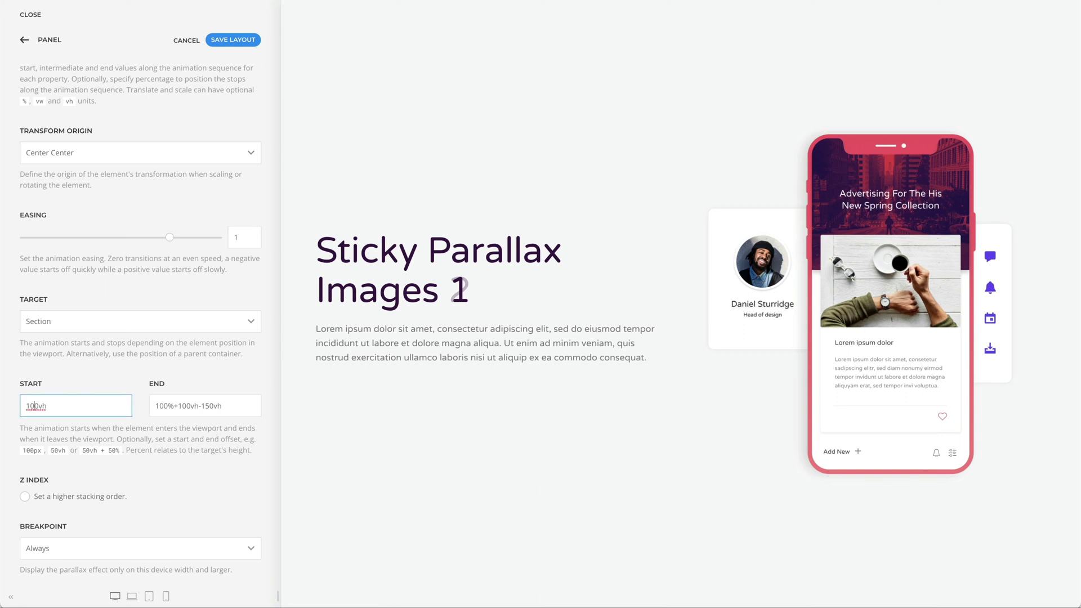
{"action": "type", "text": "5"}
{"action": "left_click", "coordinate": [225, 407]}
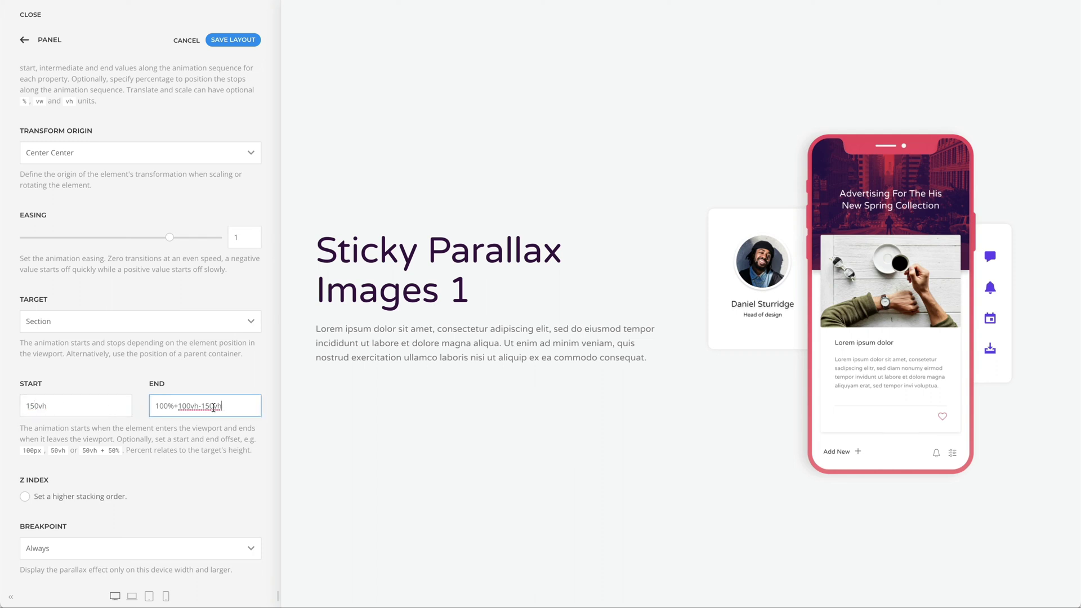
{"action": "key", "text": "BackSpace"}
{"action": "key", "text": "BackSpace"}
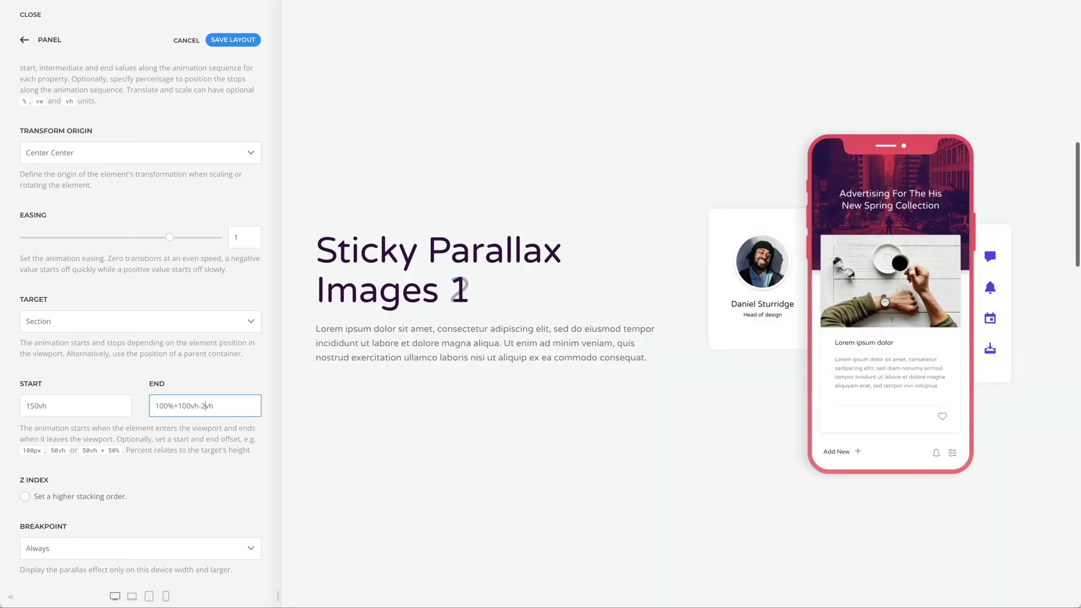
{"action": "type", "text": "200"}
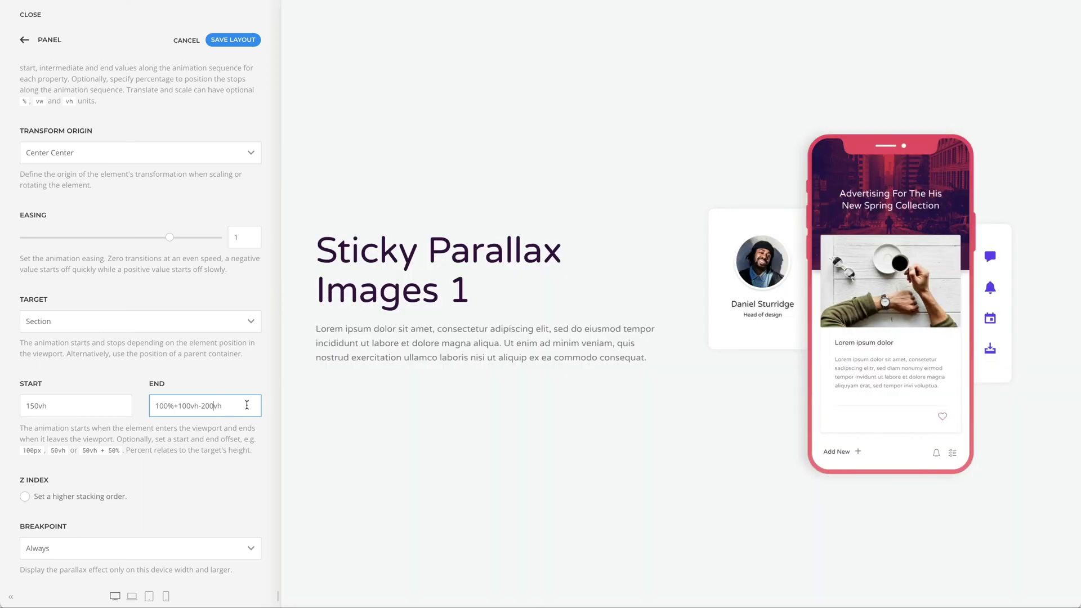
{"action": "scroll", "coordinate": [342, 405], "scroll_direction": "up", "scroll_amount": 8}
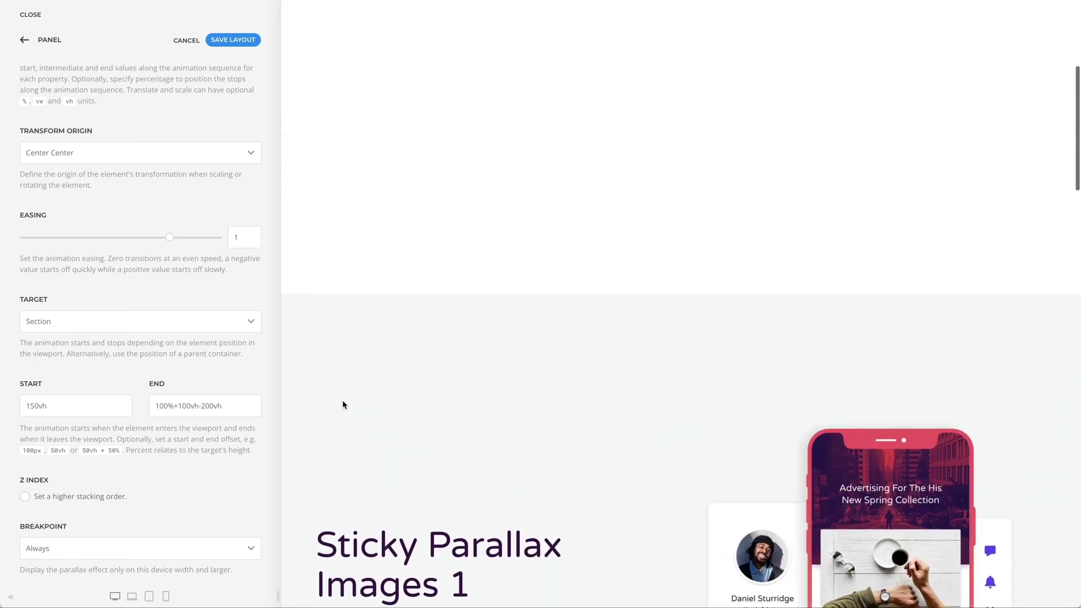
{"action": "scroll", "coordinate": [342, 404], "scroll_direction": "down", "scroll_amount": 8}
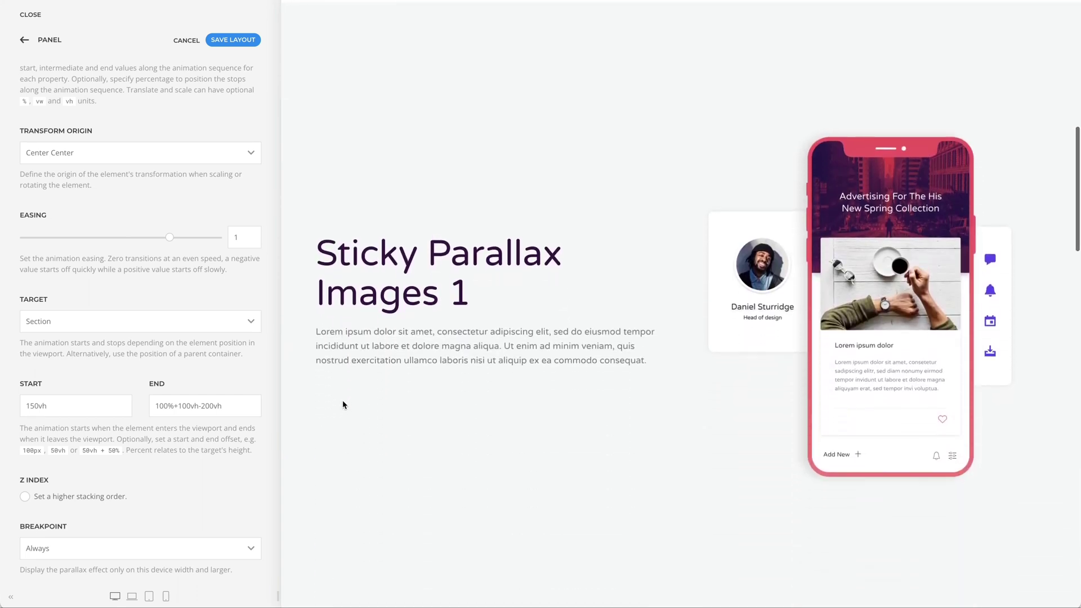
{"action": "scroll", "coordinate": [343, 404], "scroll_direction": "down", "scroll_amount": 3}
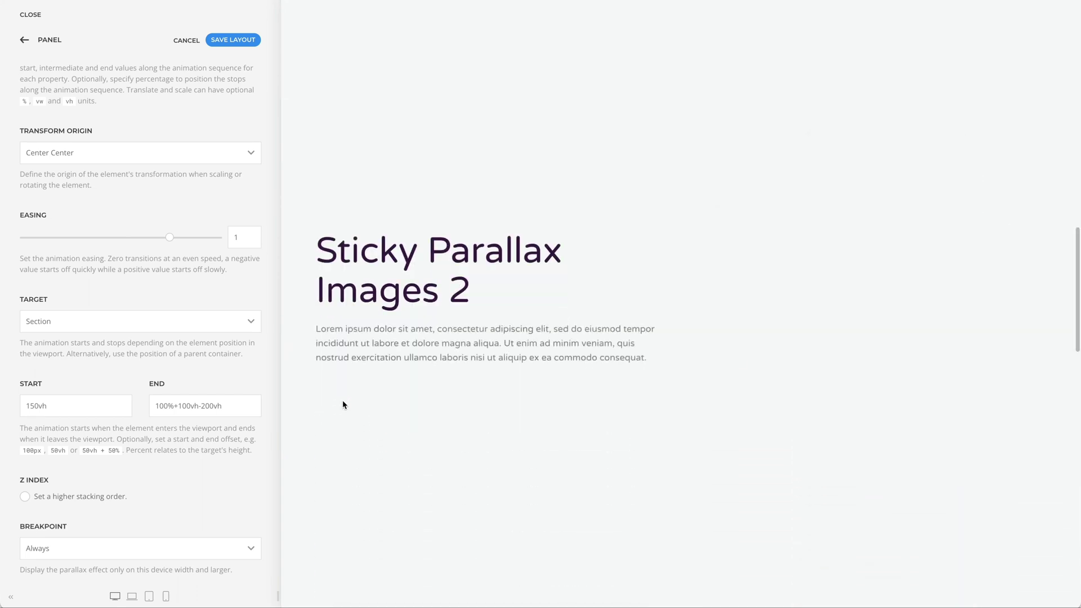
{"action": "scroll", "coordinate": [342, 404], "scroll_direction": "up", "scroll_amount": 2}
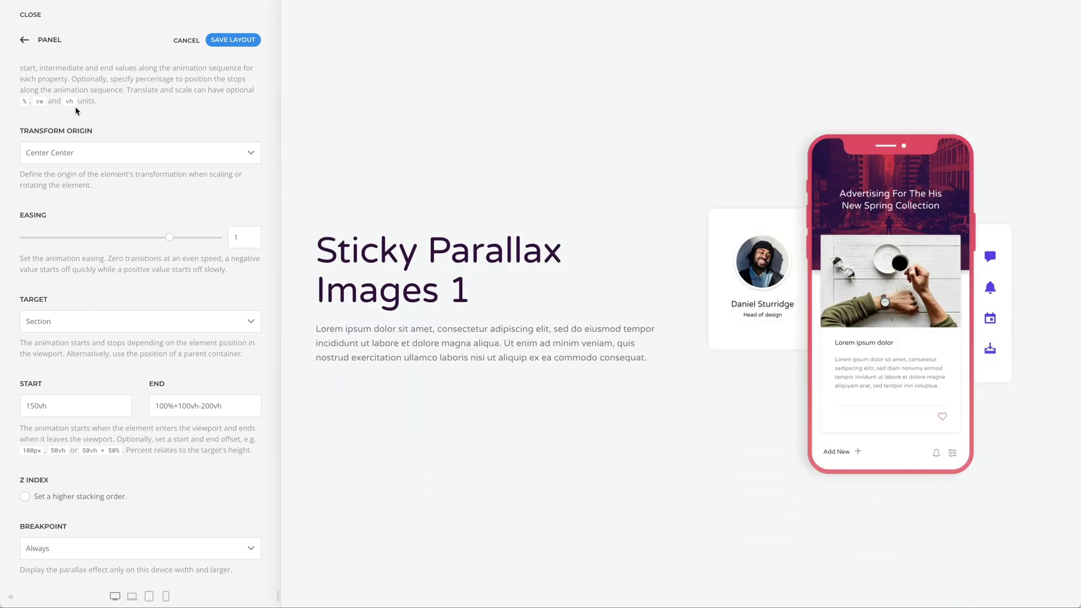
- Duplicate the phone image and change the copy's source to images/yootheme/home-features-02.png
{"action": "left_click", "coordinate": [28, 39]}
{"action": "left_click", "coordinate": [28, 39]}
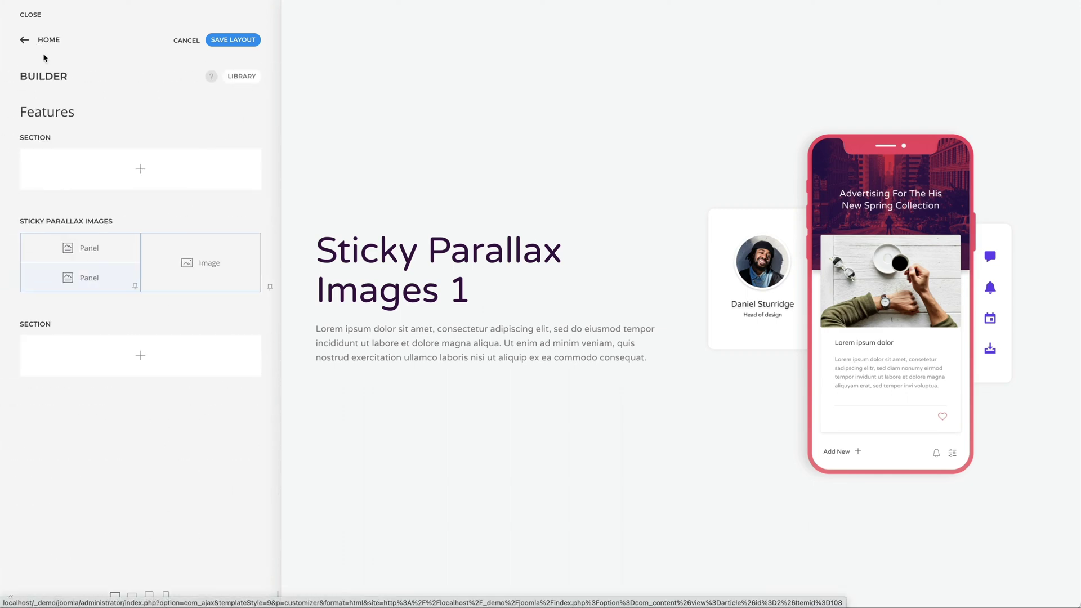
{"action": "left_click", "coordinate": [232, 238]}
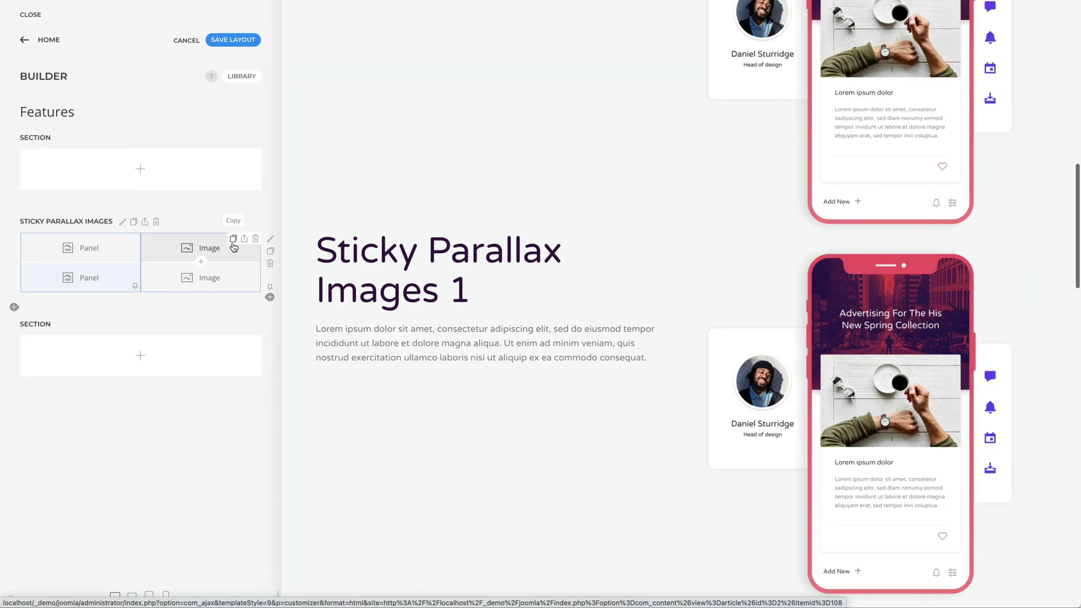
{"action": "left_click", "coordinate": [229, 280]}
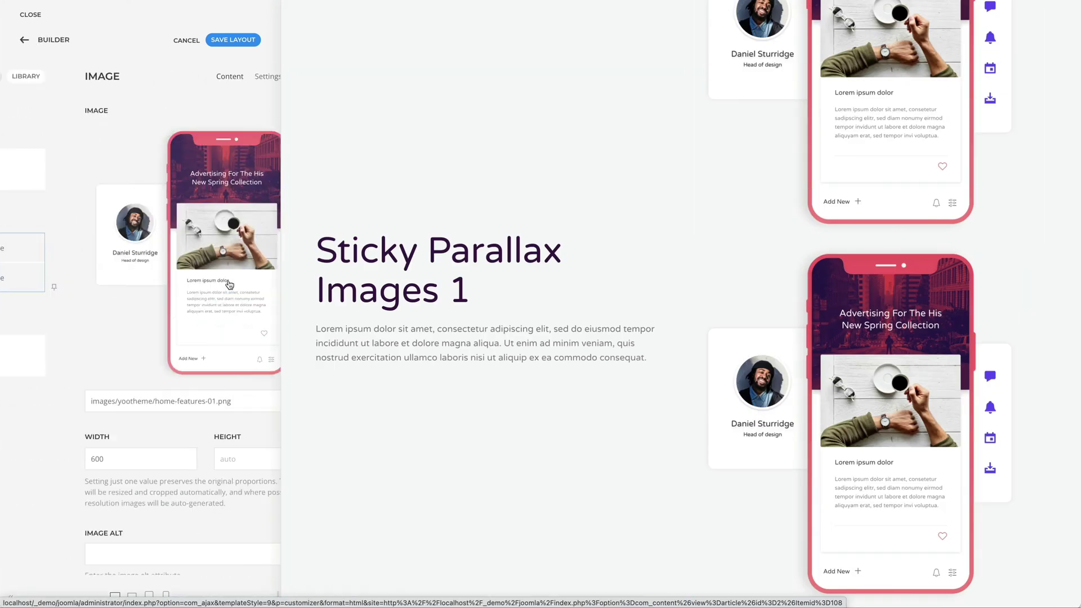
{"action": "left_click", "coordinate": [151, 390]}
{"action": "key", "text": "BackSpace"}
{"action": "type", "text": "2"}
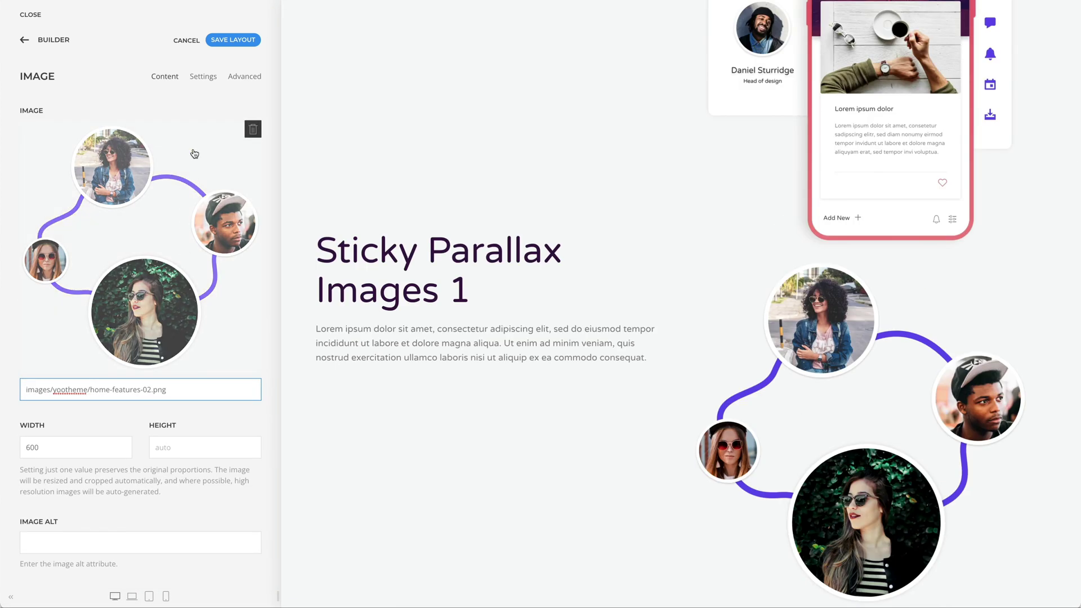
- Set the second image's position to Absolute with a top offset of 0
{"action": "left_click", "coordinate": [197, 76]}
{"action": "scroll", "coordinate": [183, 396], "scroll_direction": "down", "scroll_amount": 5}
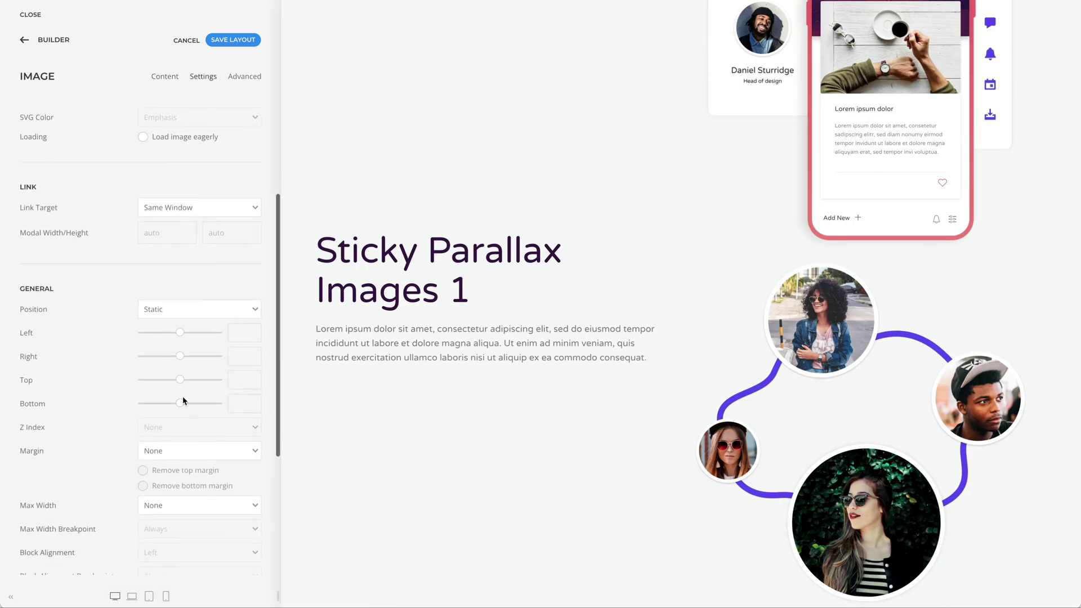
{"action": "left_click", "coordinate": [187, 200]}
{"action": "left_click", "coordinate": [188, 225]}
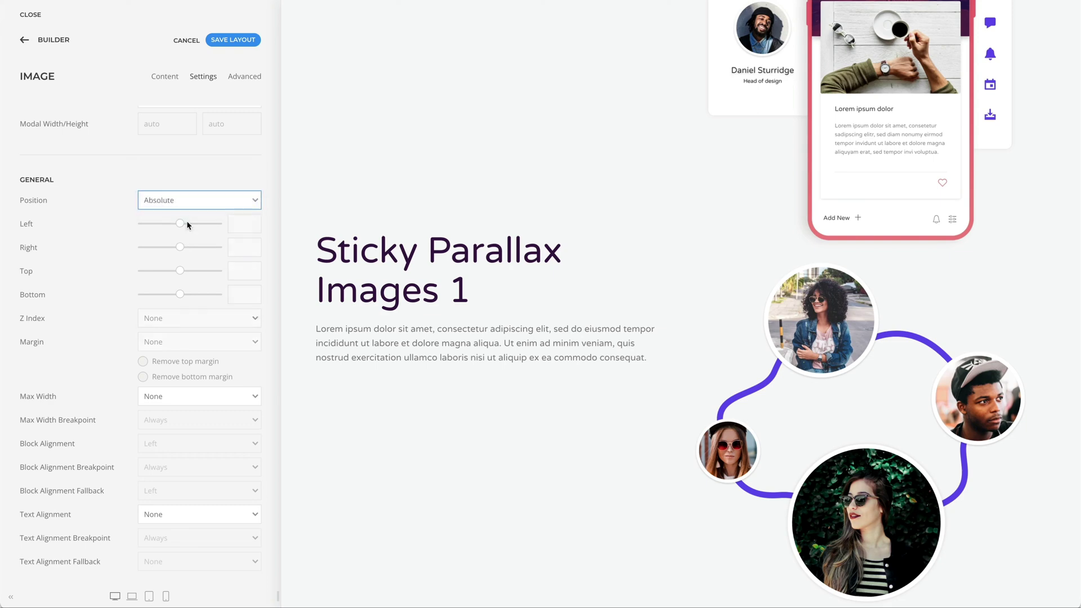
{"action": "left_click", "coordinate": [237, 266]}
{"action": "type", "text": "0"}
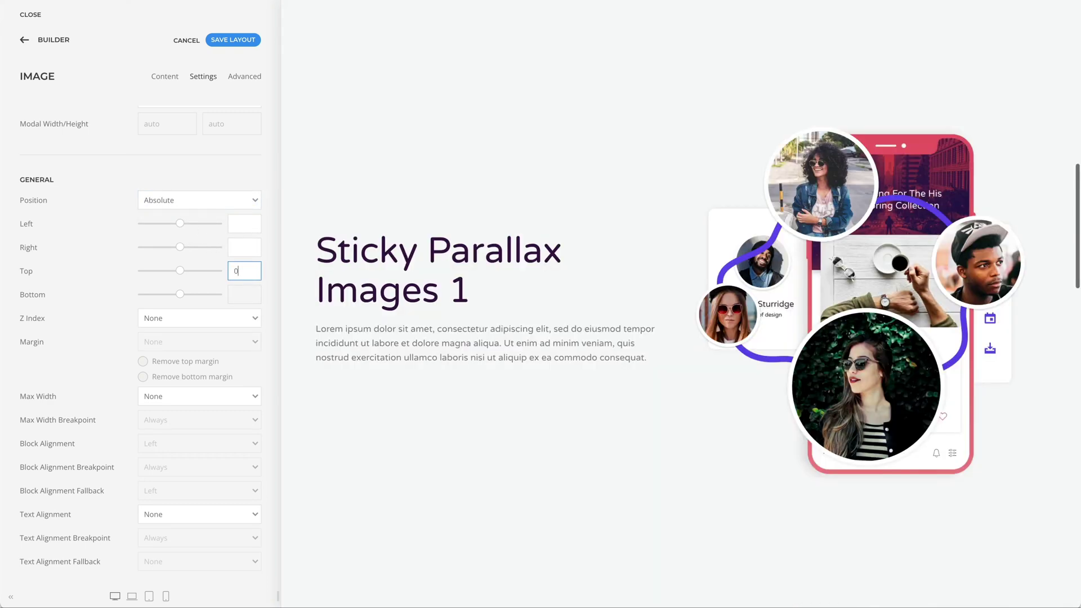
- In the second image's parallax, set the starting opacity to 0 and add an opacity stop of 1 at position 20%
{"action": "scroll", "coordinate": [235, 362], "scroll_direction": "down", "scroll_amount": 2}
{"action": "left_click", "coordinate": [226, 511]}
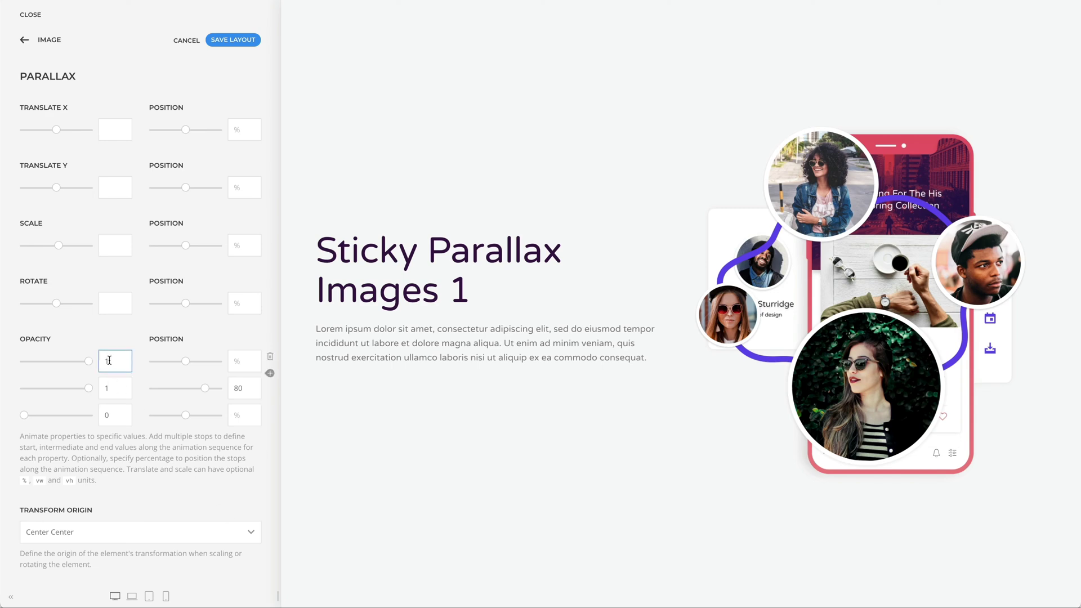
{"action": "key", "text": "BackSpace"}
{"action": "type", "text": "0"}
{"action": "left_click", "coordinate": [270, 373]}
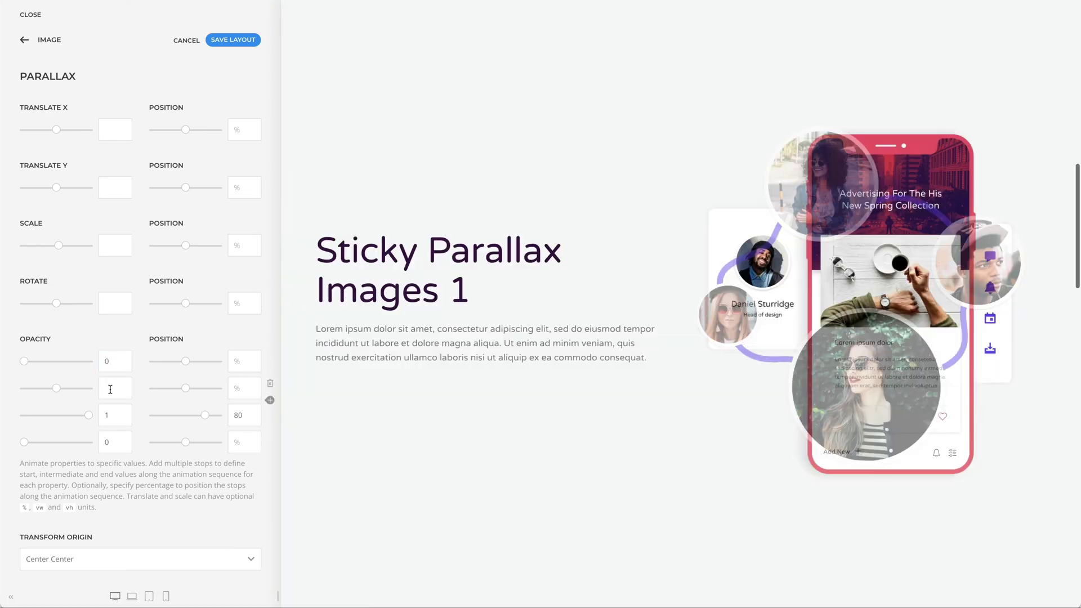
{"action": "left_click", "coordinate": [110, 389]}
{"action": "type", "text": "1"}
{"action": "left_click", "coordinate": [242, 388]}
{"action": "type", "text": "20"}
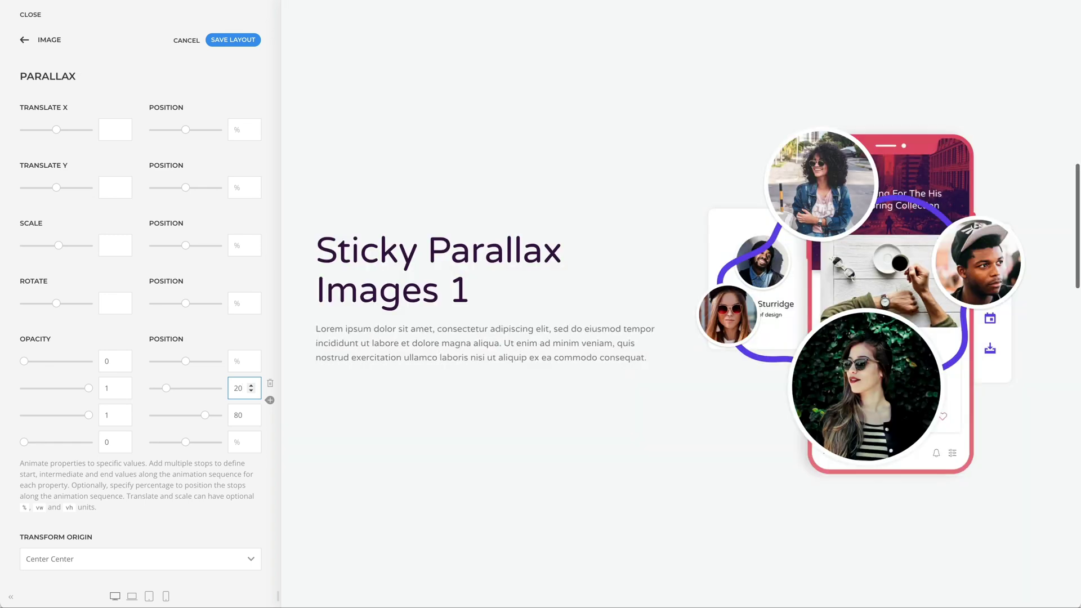
- Set the second image's parallax start to 150vh and end to 100%+100vh-200vh, and check the image crossfade in the preview
{"action": "scroll", "coordinate": [209, 394], "scroll_direction": "down", "scroll_amount": 7}
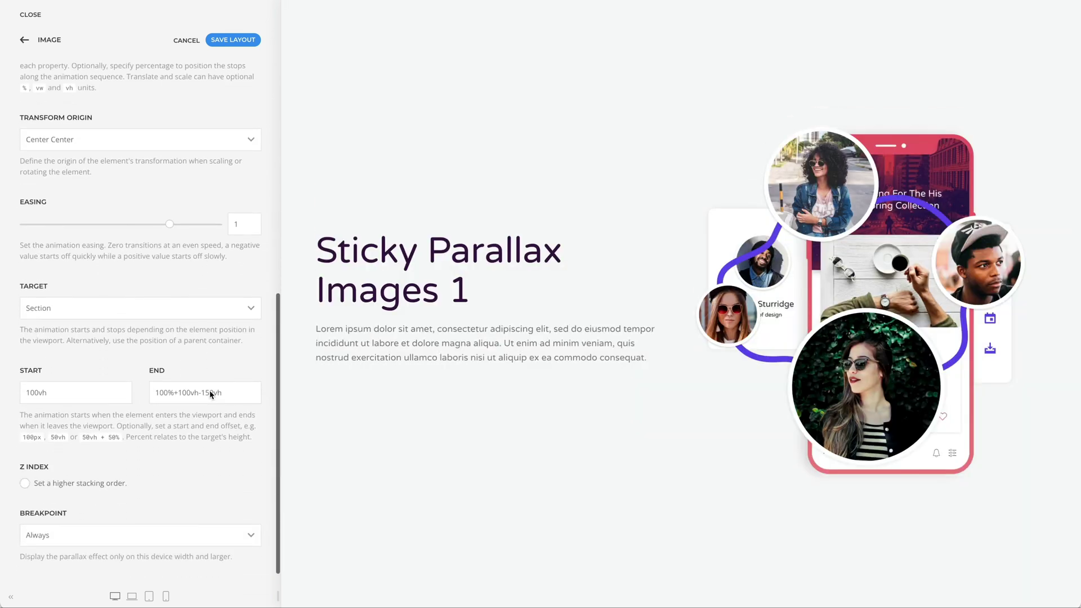
{"action": "left_click", "coordinate": [36, 395]}
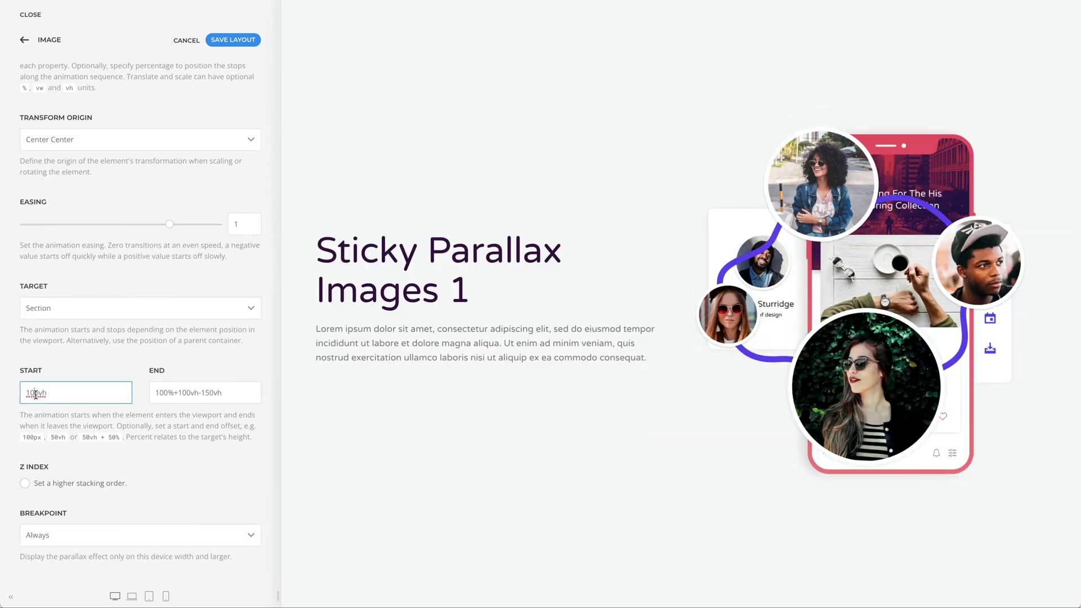
{"action": "type", "text": "5"}
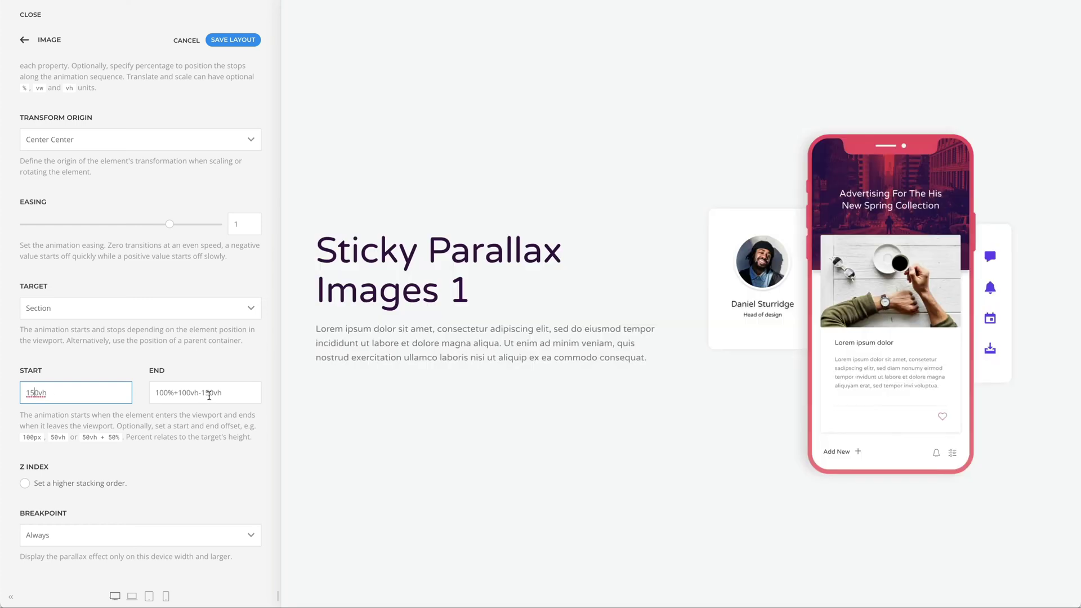
{"action": "left_click", "coordinate": [218, 394]}
{"action": "type", "text": "20"}
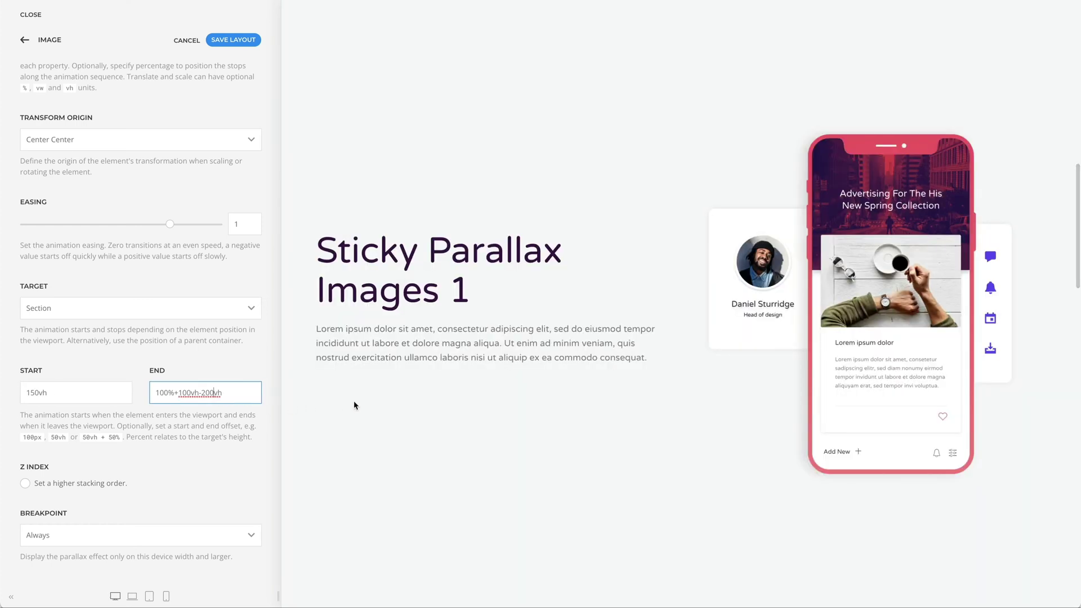
{"action": "left_click", "coordinate": [375, 400]}
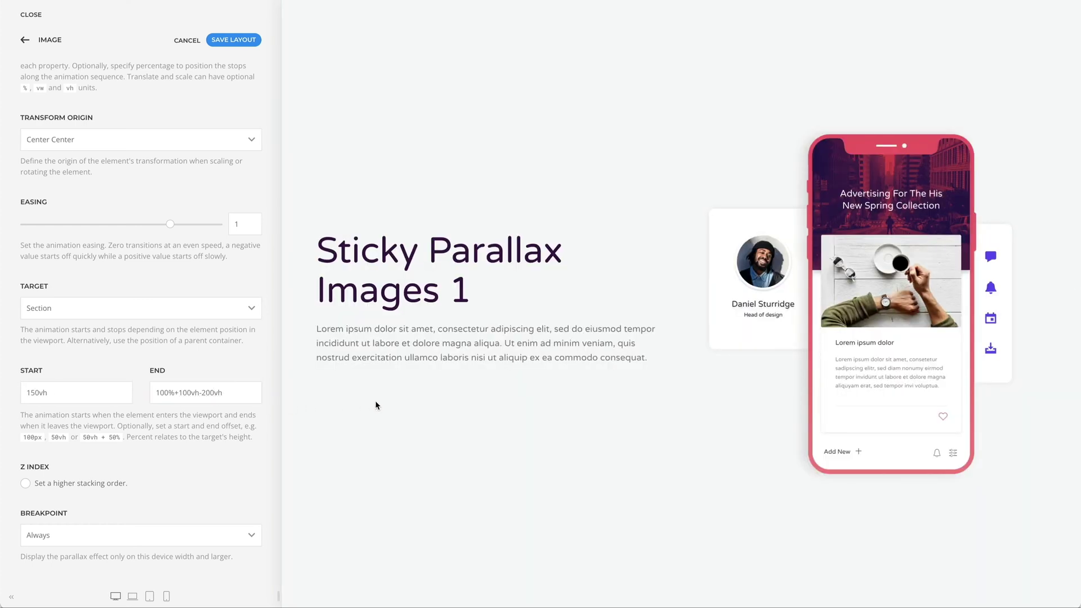
{"action": "scroll", "coordinate": [375, 400], "scroll_direction": "up", "scroll_amount": 6}
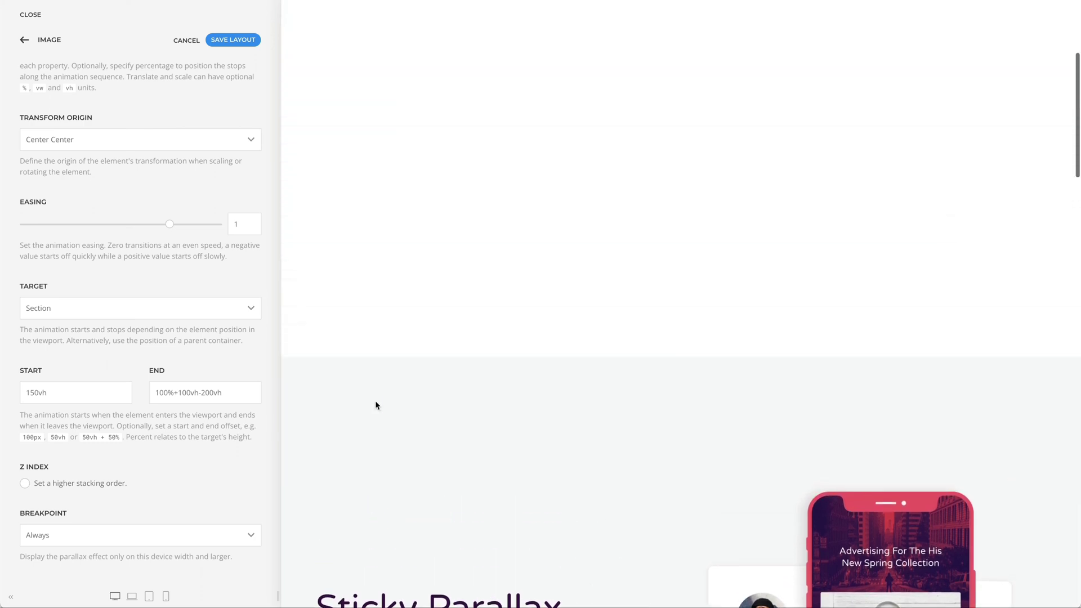
{"action": "scroll", "coordinate": [375, 400], "scroll_direction": "down", "scroll_amount": 6}
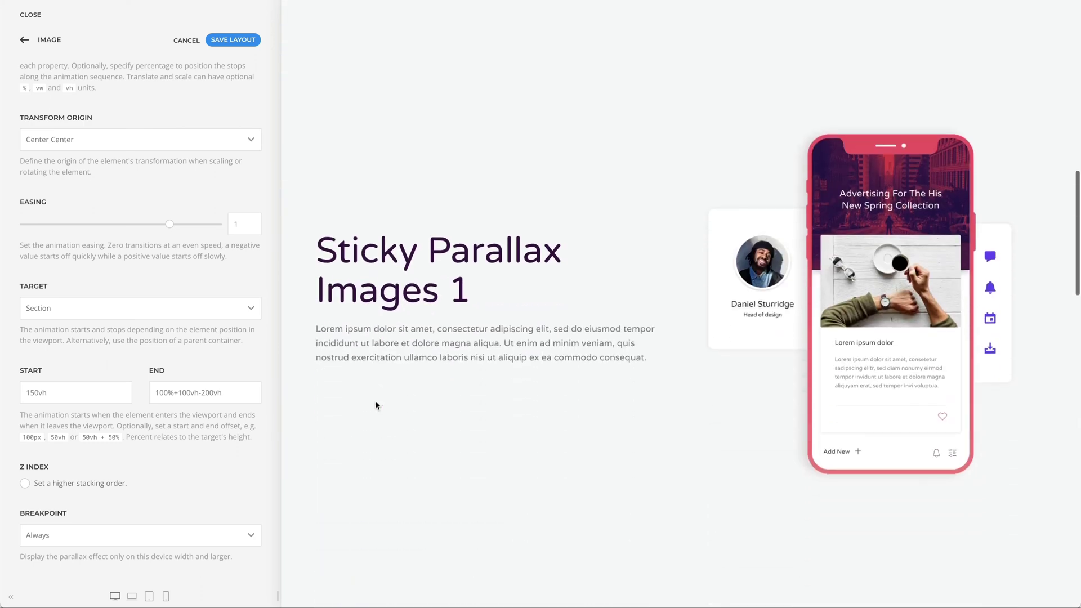
{"action": "scroll", "coordinate": [375, 400], "scroll_direction": "down", "scroll_amount": 3}
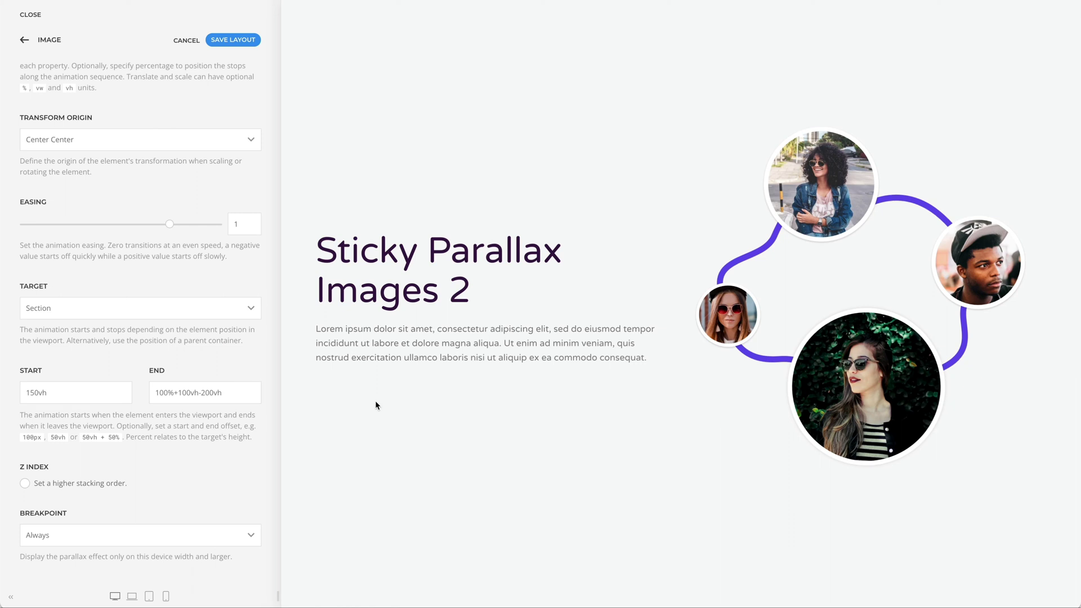
{"action": "scroll", "coordinate": [376, 405], "scroll_direction": "up", "scroll_amount": 3}
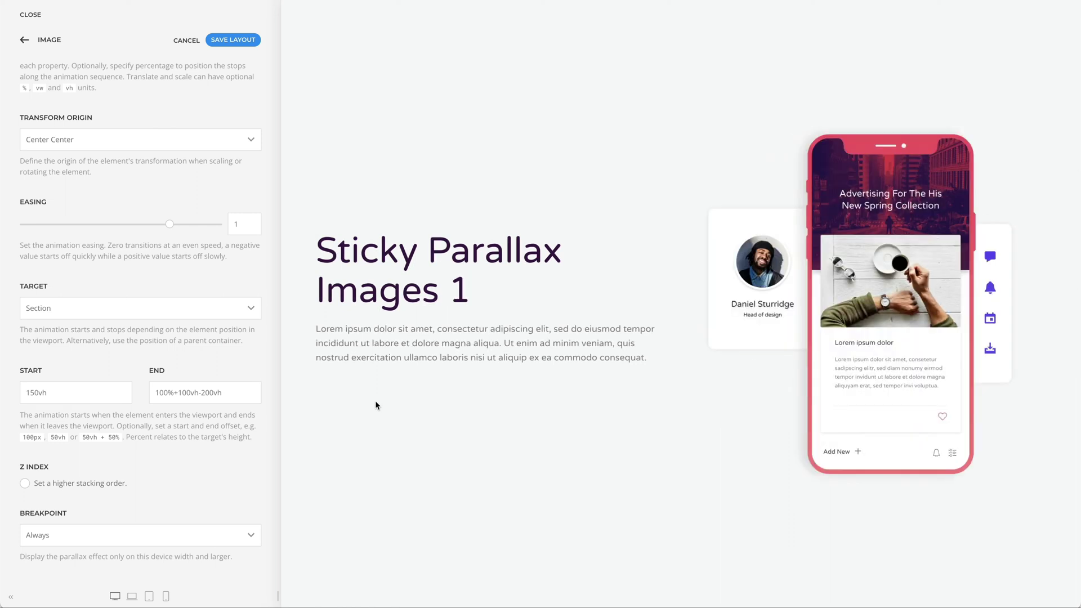
{"action": "left_click", "coordinate": [34, 45]}
{"action": "left_click", "coordinate": [33, 44]}
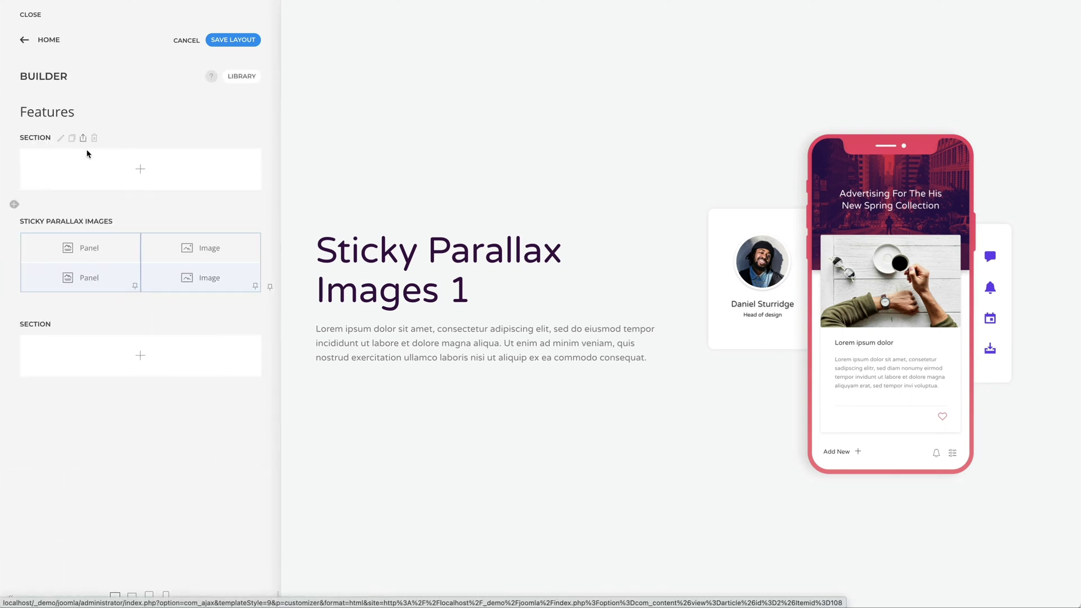
- Set the height of the Sticky Parallax Images section to None
{"action": "left_click", "coordinate": [120, 224]}
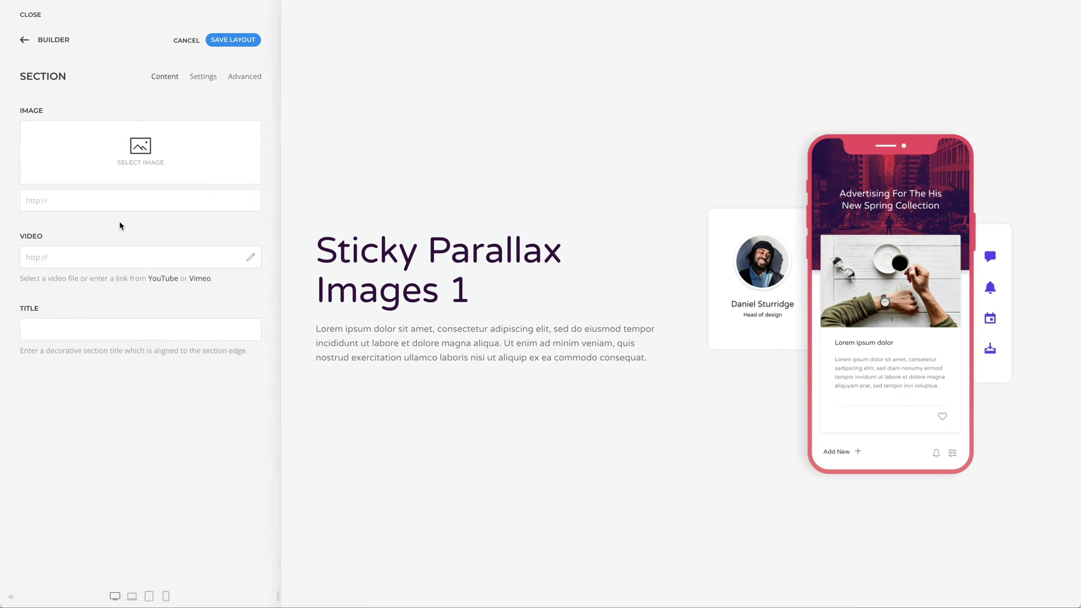
{"action": "left_click", "coordinate": [203, 78]}
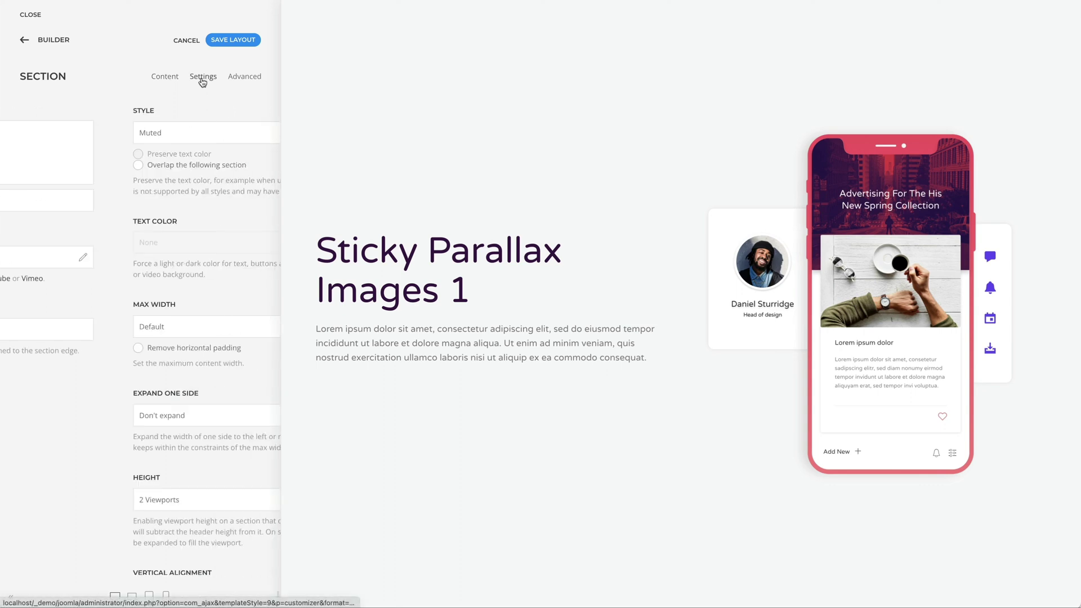
{"action": "left_click", "coordinate": [174, 499]}
{"action": "left_click", "coordinate": [174, 438]}
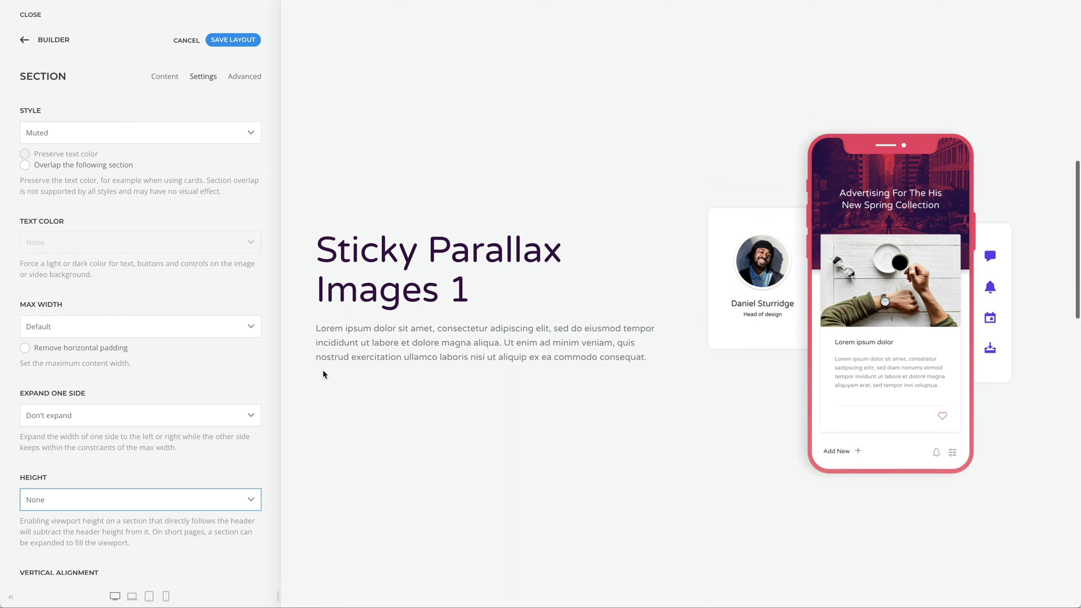
- Add the custom CSS ".el-section { min-height: 250vh; }" to the Sticky Parallax Images section and check the scrolling in the preview
{"action": "left_click", "coordinate": [251, 76]}
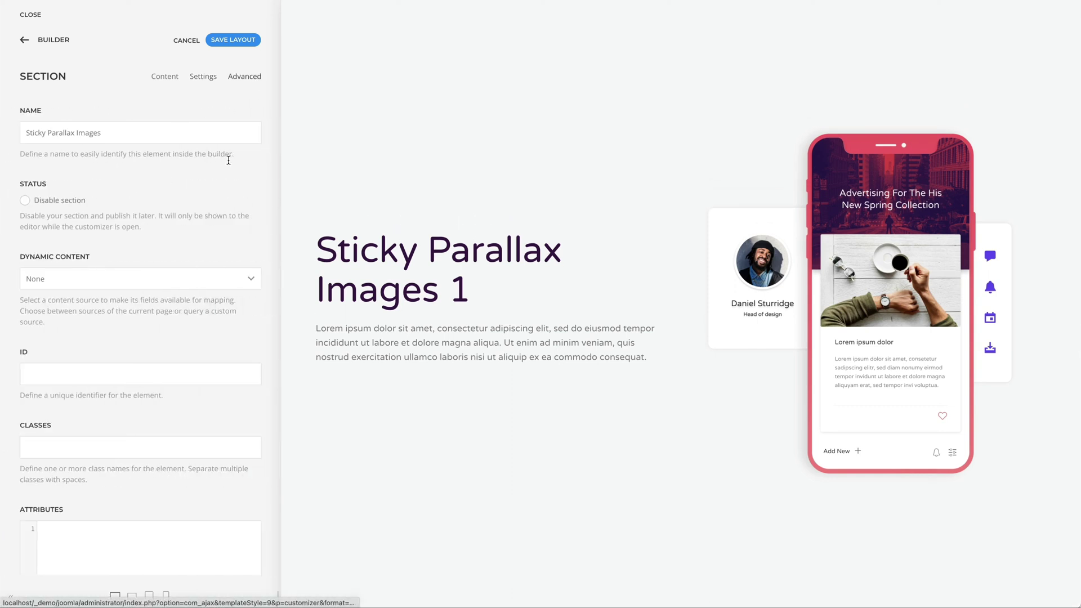
{"action": "scroll", "coordinate": [188, 345], "scroll_direction": "down", "scroll_amount": 6}
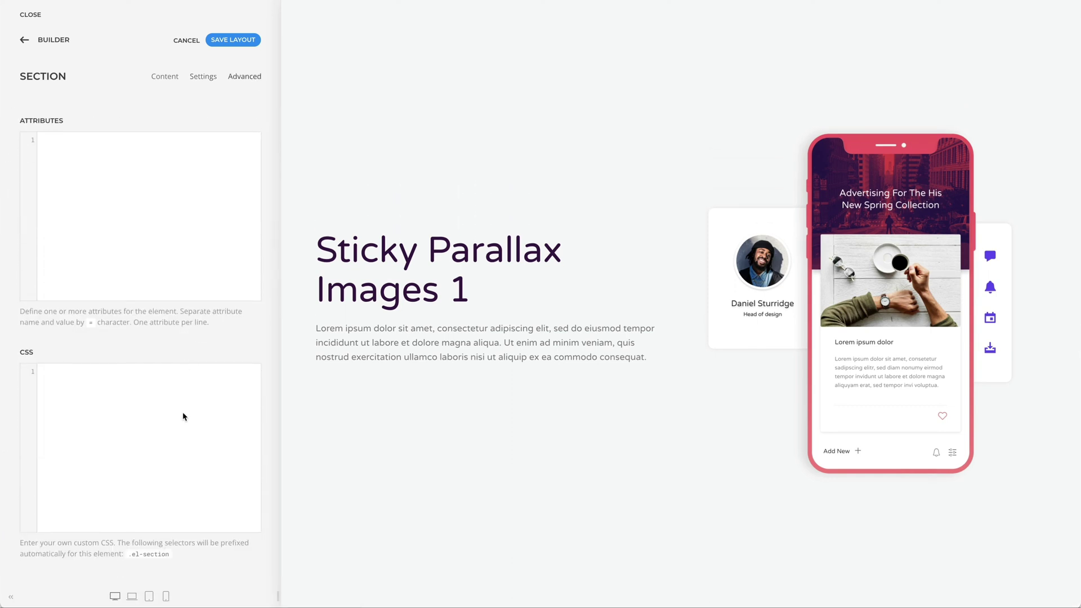
{"action": "left_click", "coordinate": [133, 435]}
{"action": "type", "text": ".el-section { min-height: 250vh; }"}
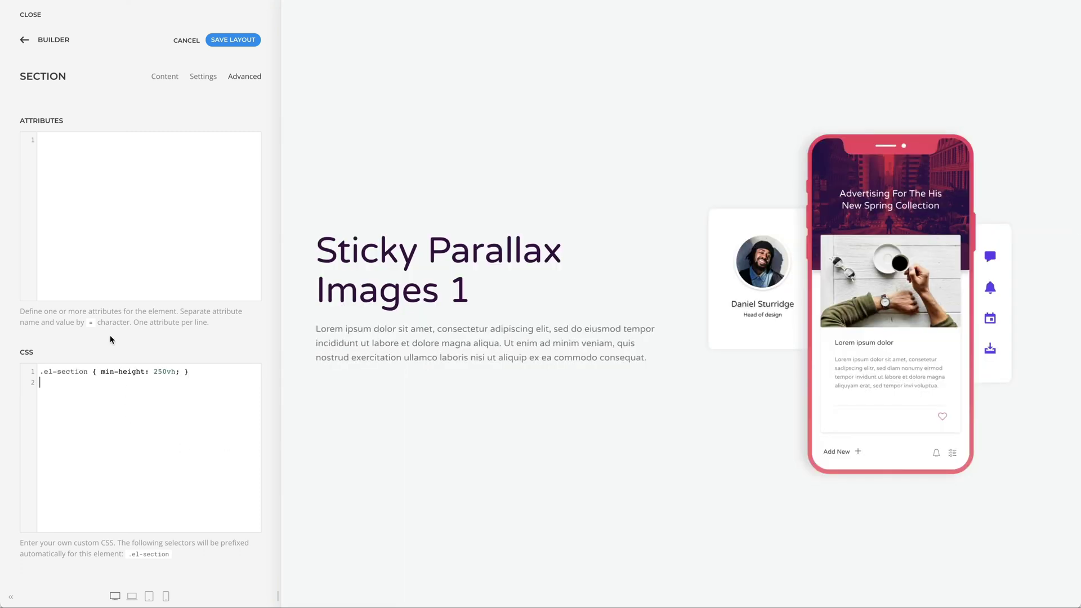
{"action": "left_click", "coordinate": [49, 41]}
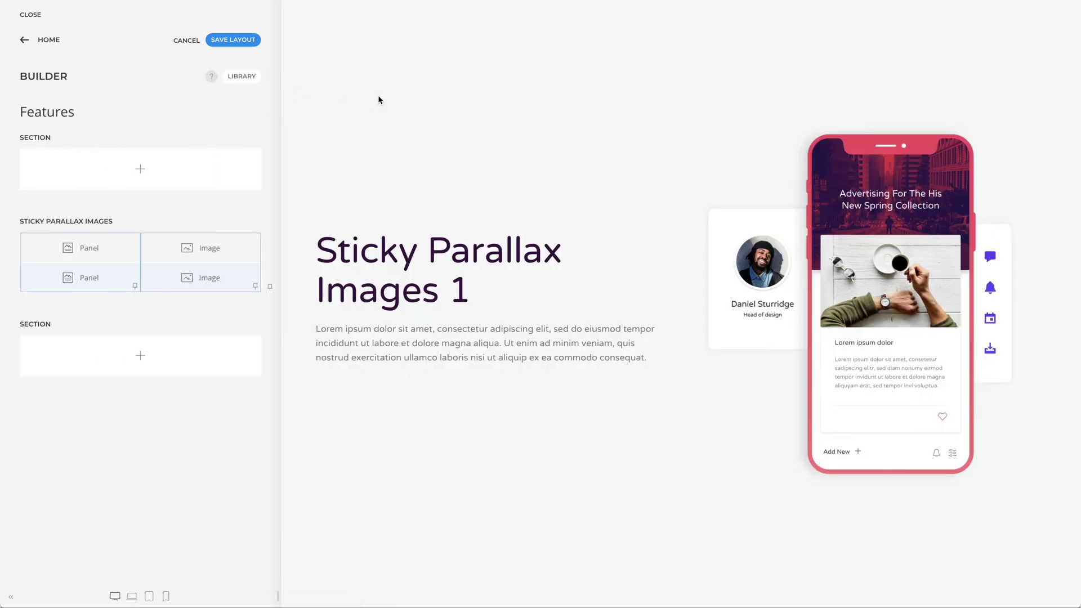
{"action": "scroll", "coordinate": [378, 99], "scroll_direction": "down", "scroll_amount": 10}
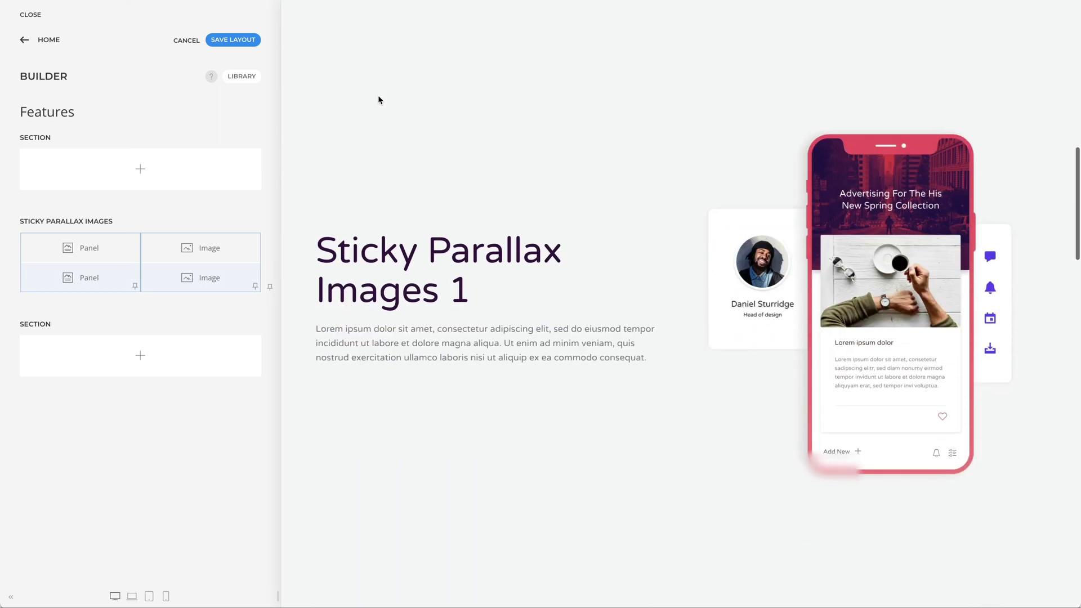
{"action": "scroll", "coordinate": [379, 100], "scroll_direction": "up", "scroll_amount": 5}
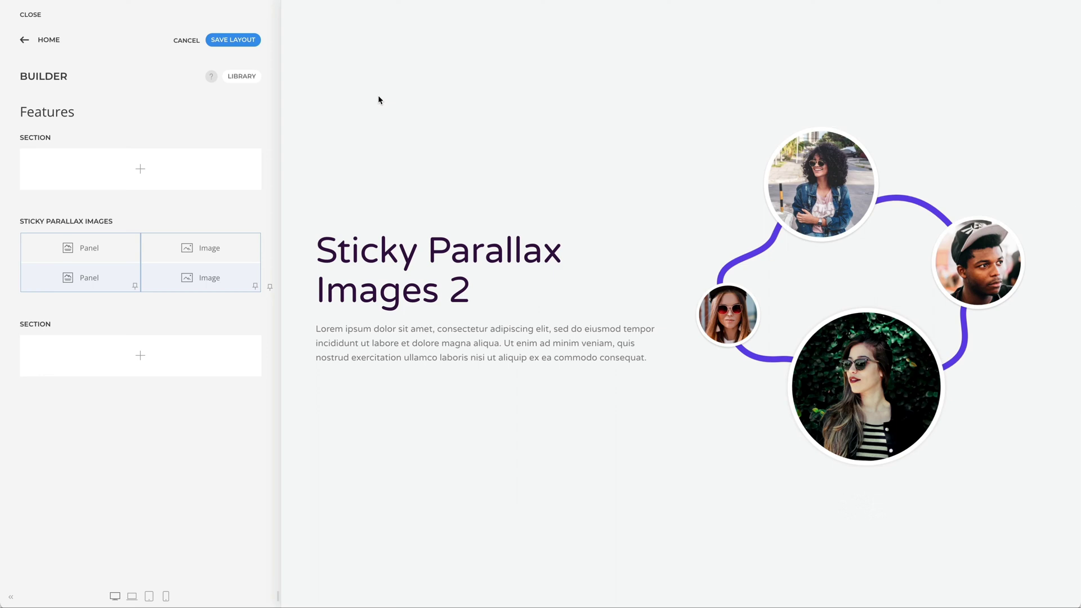
- Duplicate the second text panel and title the copy "Sticky Parallax Images 3"
{"action": "left_click", "coordinate": [113, 269]}
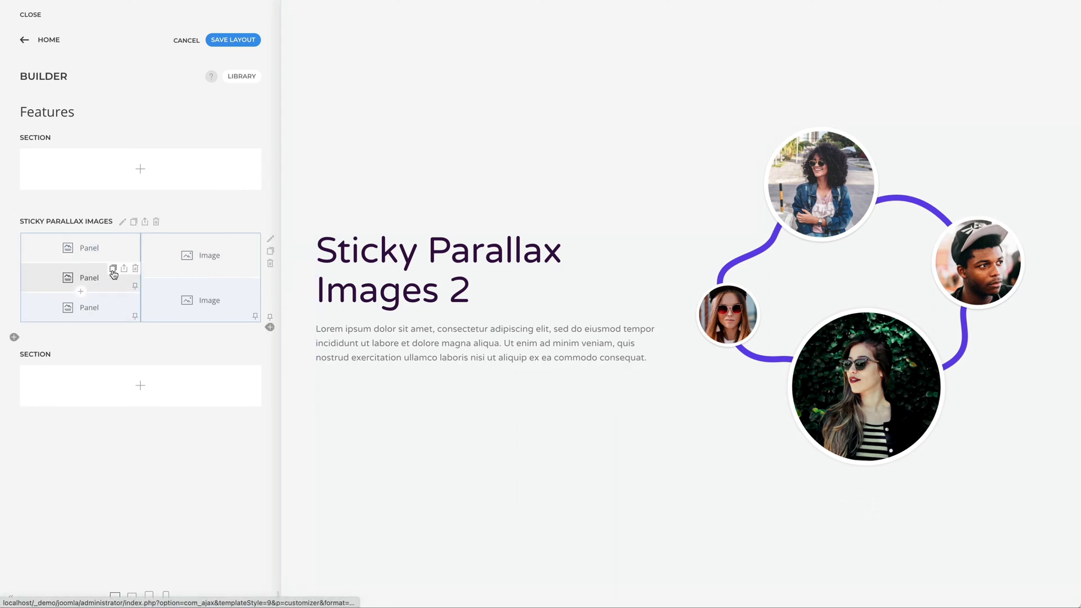
{"action": "left_click", "coordinate": [111, 304]}
{"action": "left_click", "coordinate": [130, 131]}
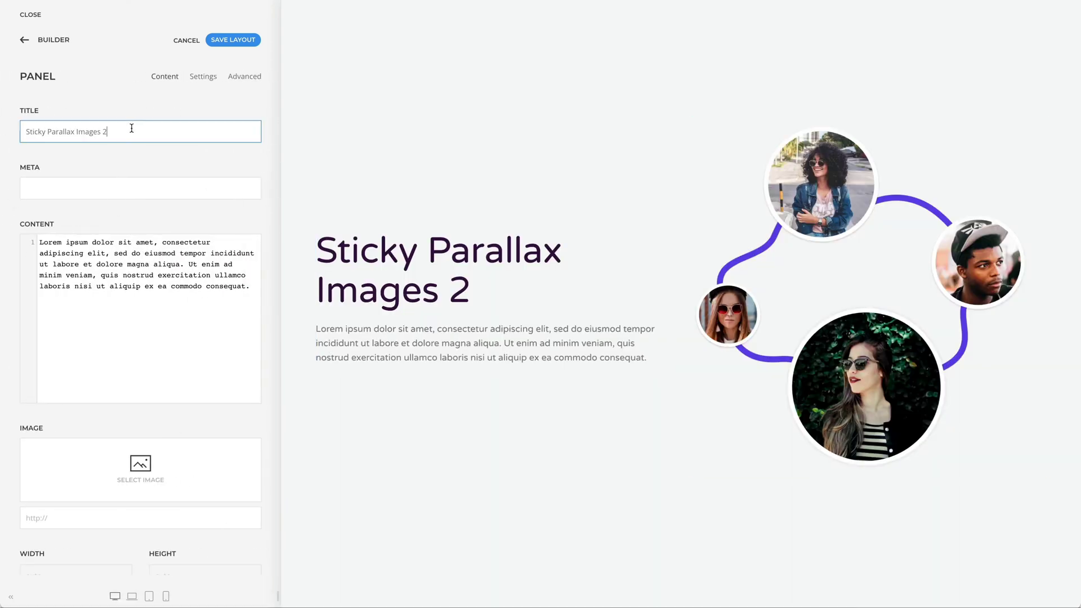
{"action": "key", "text": "BackSpace"}
{"action": "type", "text": "3"}
- Open the parallax animation settings of the third text panel
{"action": "left_click", "coordinate": [202, 76]}
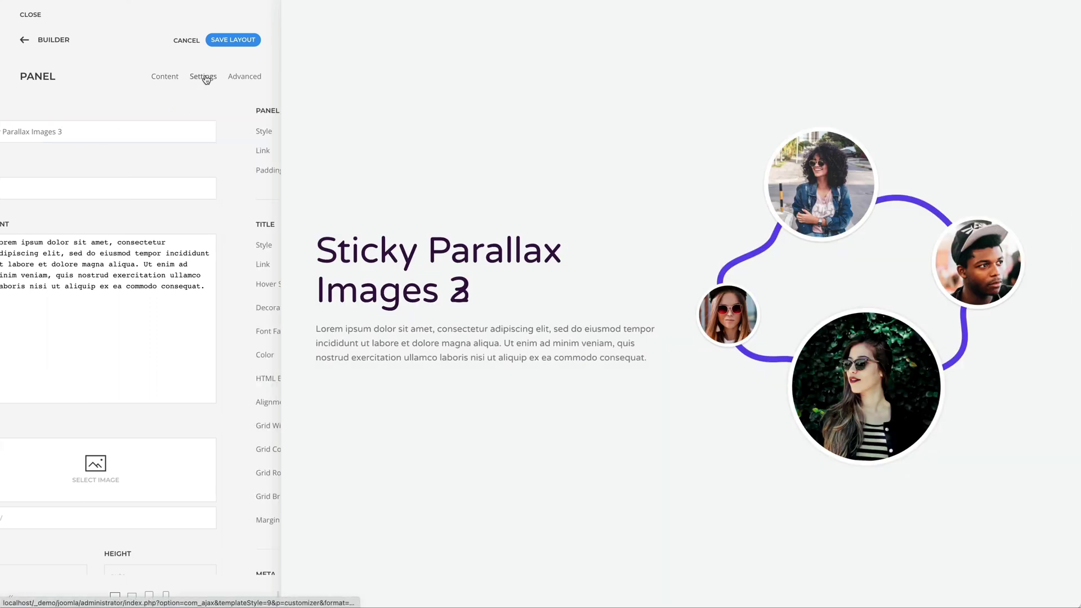
{"action": "scroll", "coordinate": [177, 309], "scroll_direction": "down", "scroll_amount": 10}
{"action": "scroll", "coordinate": [178, 311], "scroll_direction": "down", "scroll_amount": 15}
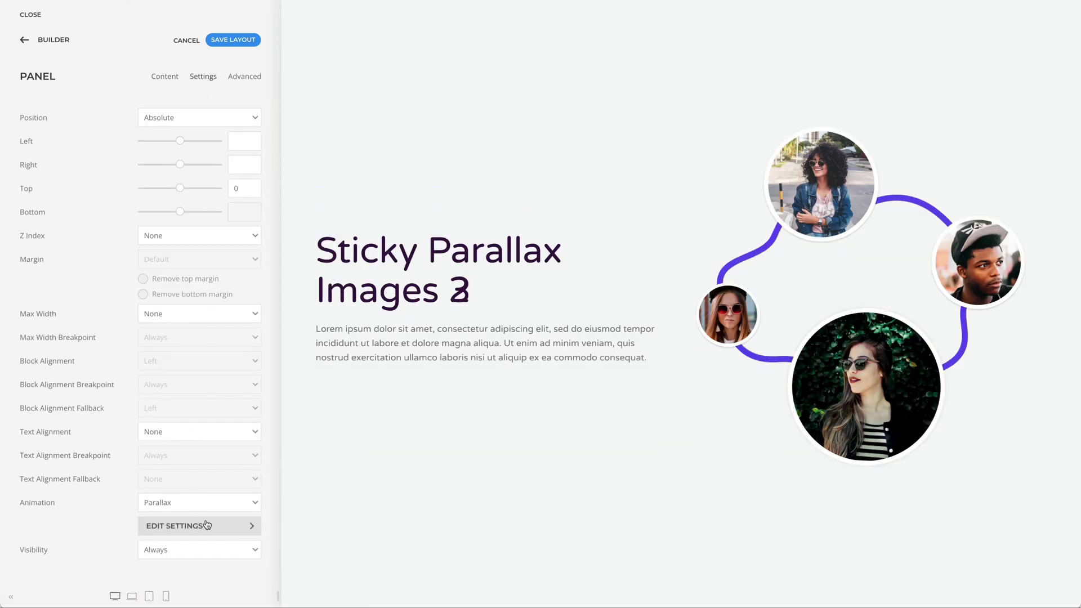
{"action": "left_click", "coordinate": [207, 525]}
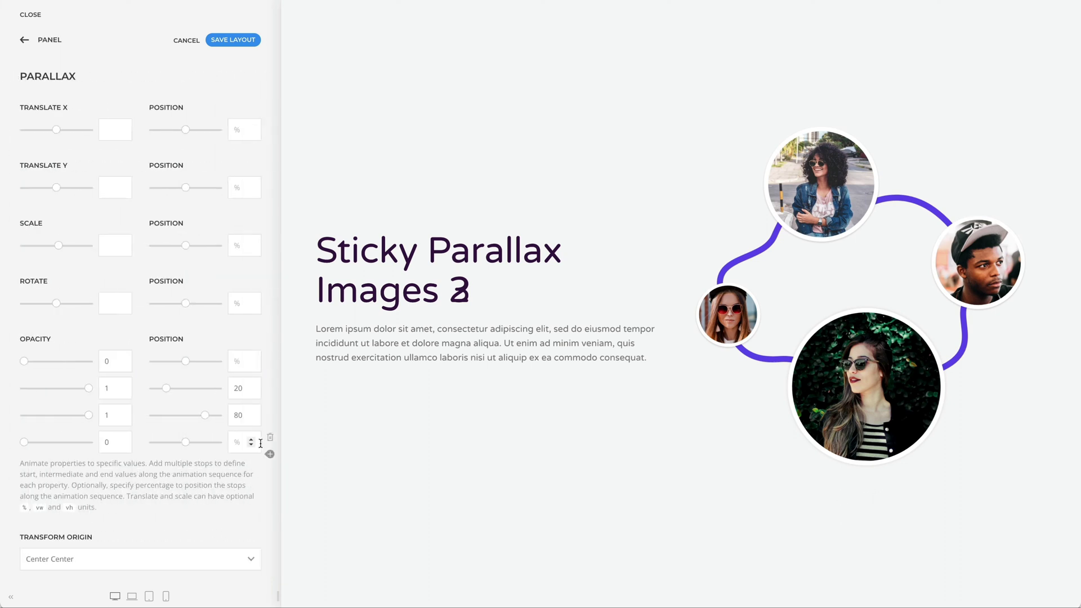